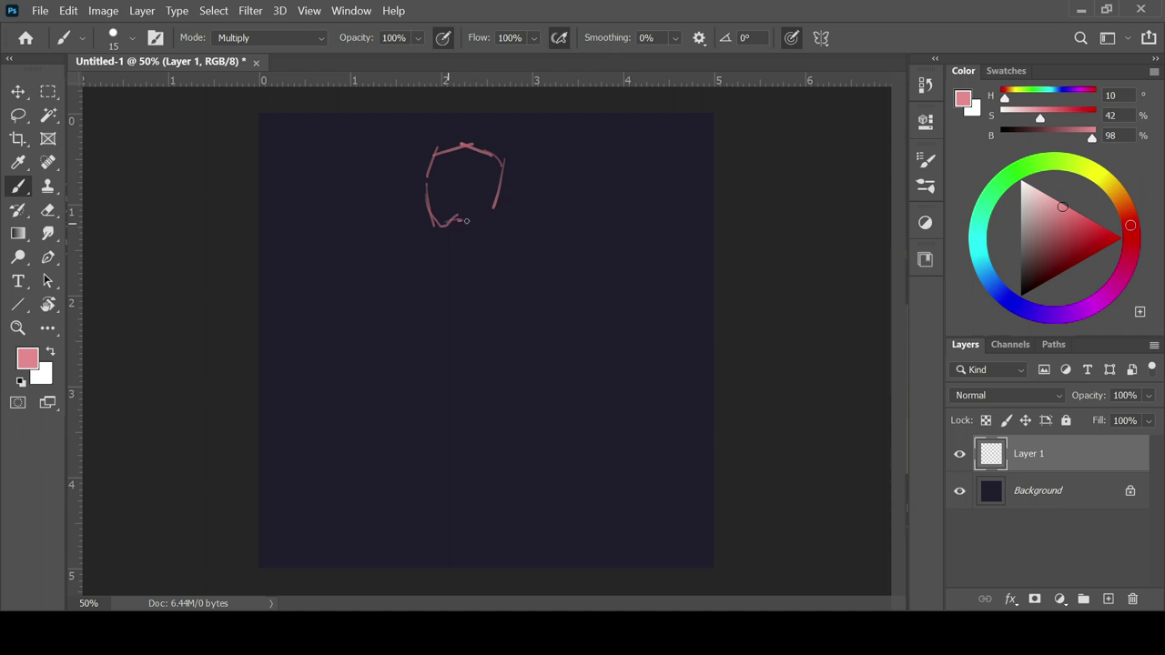
Sketch the neck, collarbone line, chest centre line, chest sides and the figure's left shoulder below the head outline.
{"action": "mouse_move", "coordinate": [489, 195]}
{"action": "left_mouse_down"}
{"action": "mouse_move", "coordinate": [505, 237]}
{"action": "mouse_move", "coordinate": [537, 252]}
{"action": "left_mouse_up"}
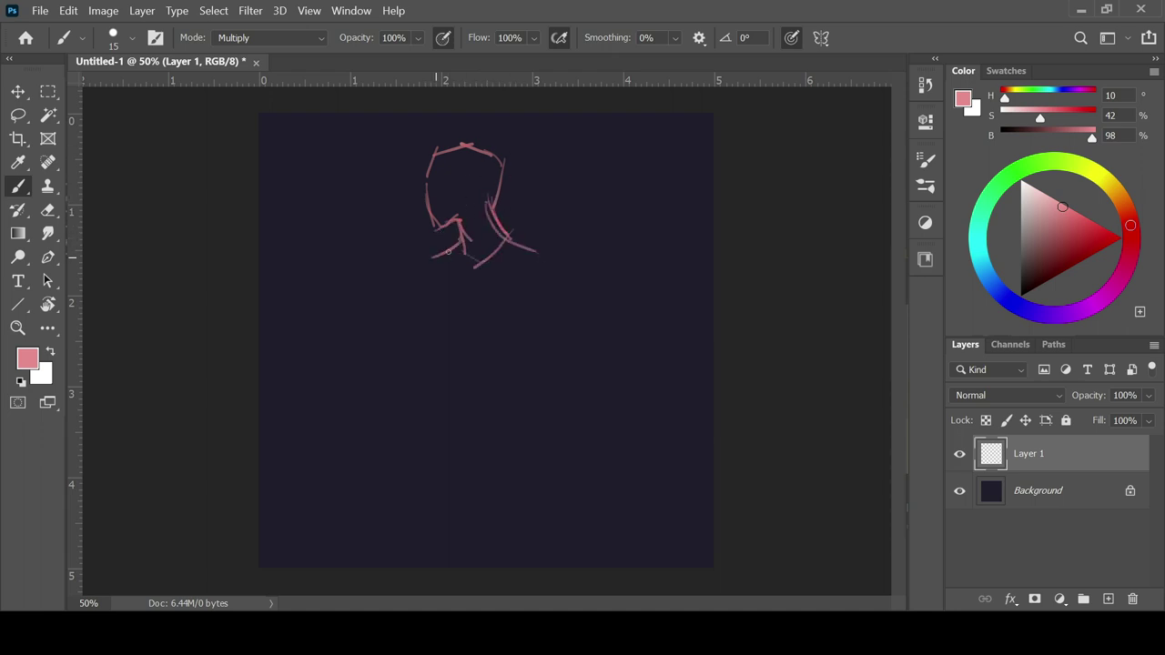
{"action": "left_click_drag", "start_coordinate": [417, 264], "coordinate": [551, 255]}
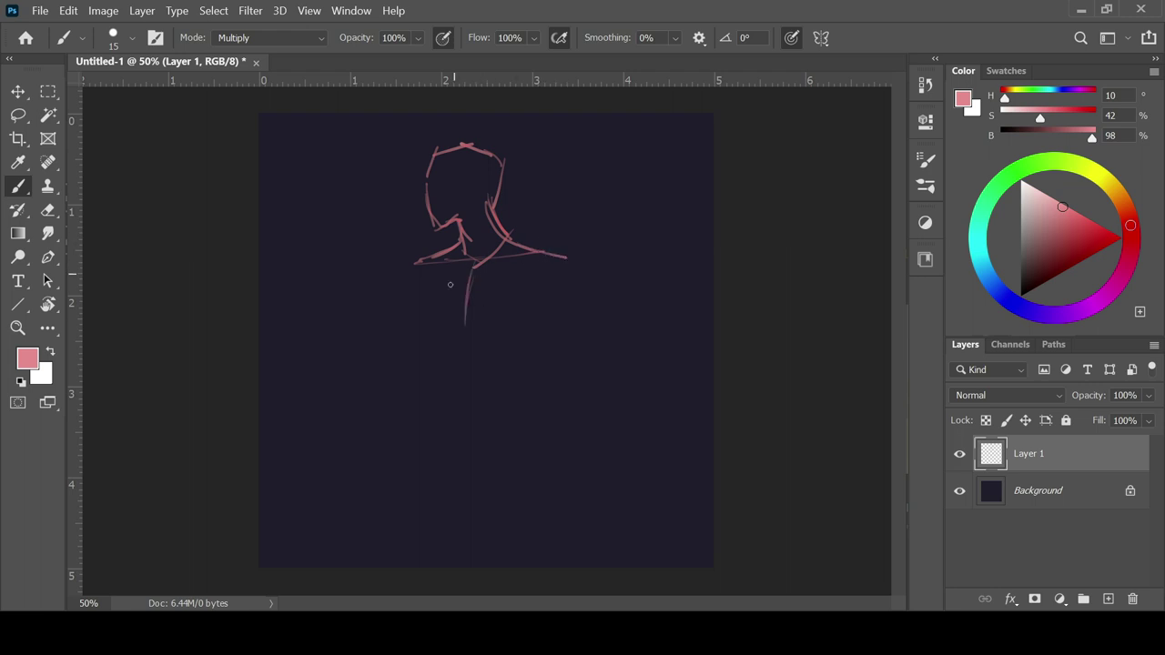
{"action": "left_click_drag", "start_coordinate": [557, 273], "coordinate": [557, 320]}
{"action": "left_click_drag", "start_coordinate": [554, 308], "coordinate": [525, 375]}
{"action": "left_click_drag", "start_coordinate": [533, 246], "coordinate": [565, 261]}
{"action": "mouse_move", "coordinate": [566, 262]}
{"action": "left_mouse_down"}
{"action": "mouse_move", "coordinate": [579, 299]}
{"action": "mouse_move", "coordinate": [589, 290]}
{"action": "left_mouse_up"}
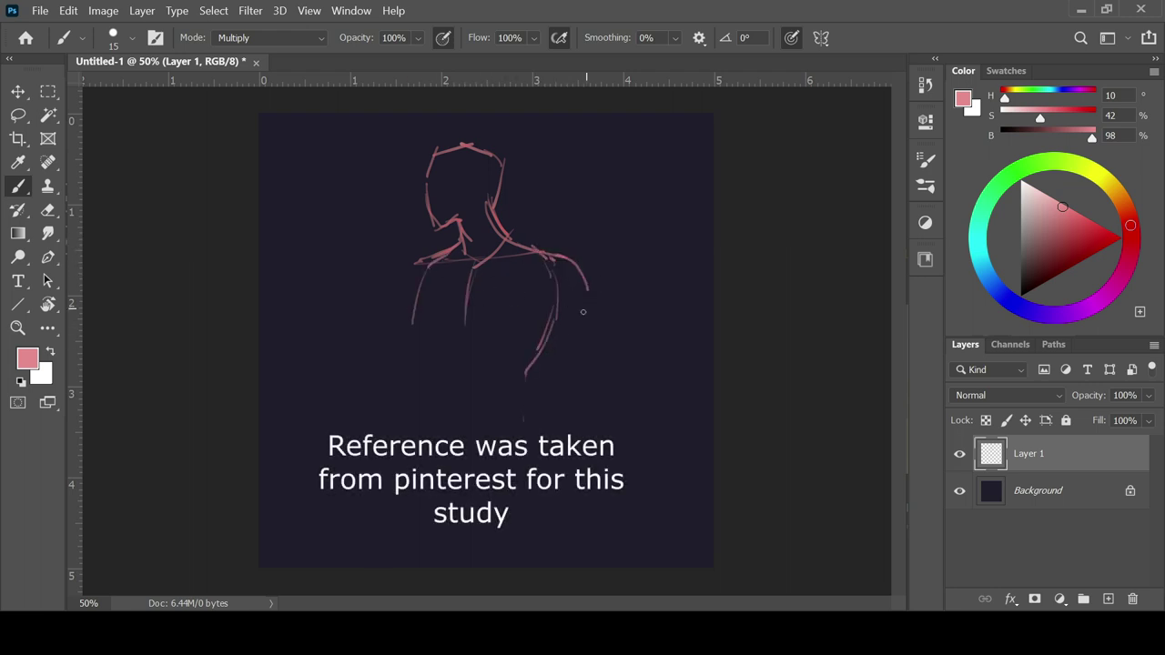
Sketch the figure's left upper arm, the lower edges of the chest muscles and the right shoulder.
{"action": "left_click_drag", "start_coordinate": [588, 293], "coordinate": [590, 372]}
{"action": "left_click_drag", "start_coordinate": [427, 335], "coordinate": [406, 318]}
{"action": "left_click_drag", "start_coordinate": [439, 326], "coordinate": [454, 321]}
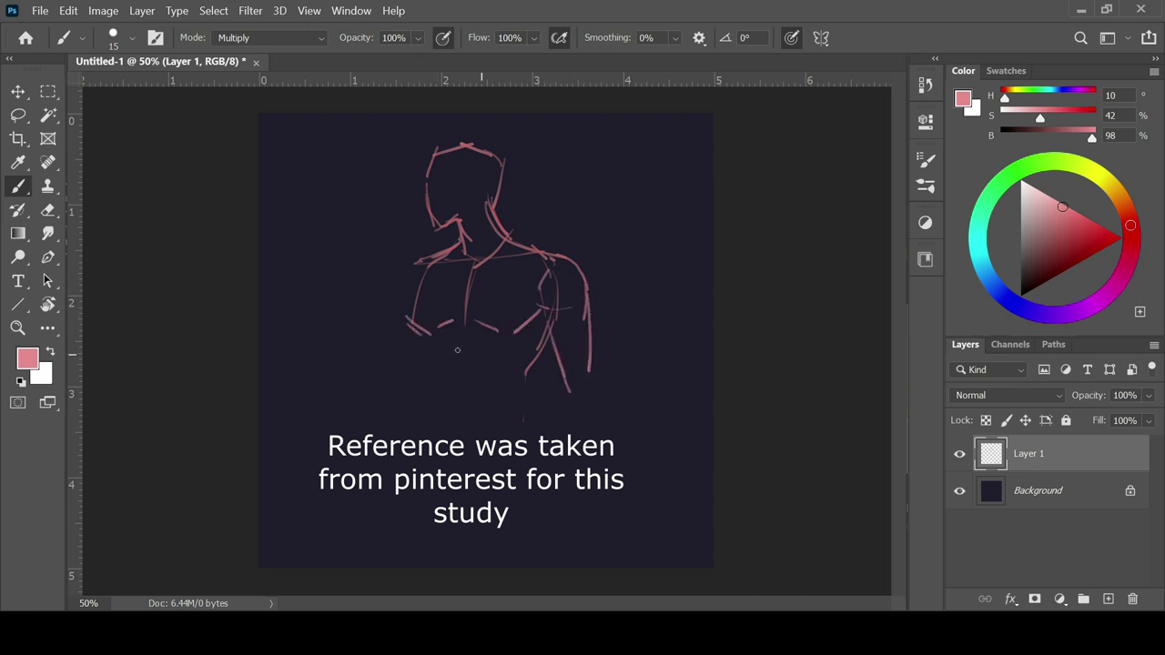
{"action": "left_click_drag", "start_coordinate": [388, 284], "coordinate": [388, 306]}
Sample the pink sketch-line colour and draw the waist sides, the waistband and the outer thighs.
{"action": "left_click", "coordinate": [394, 307], "text": "alt"}
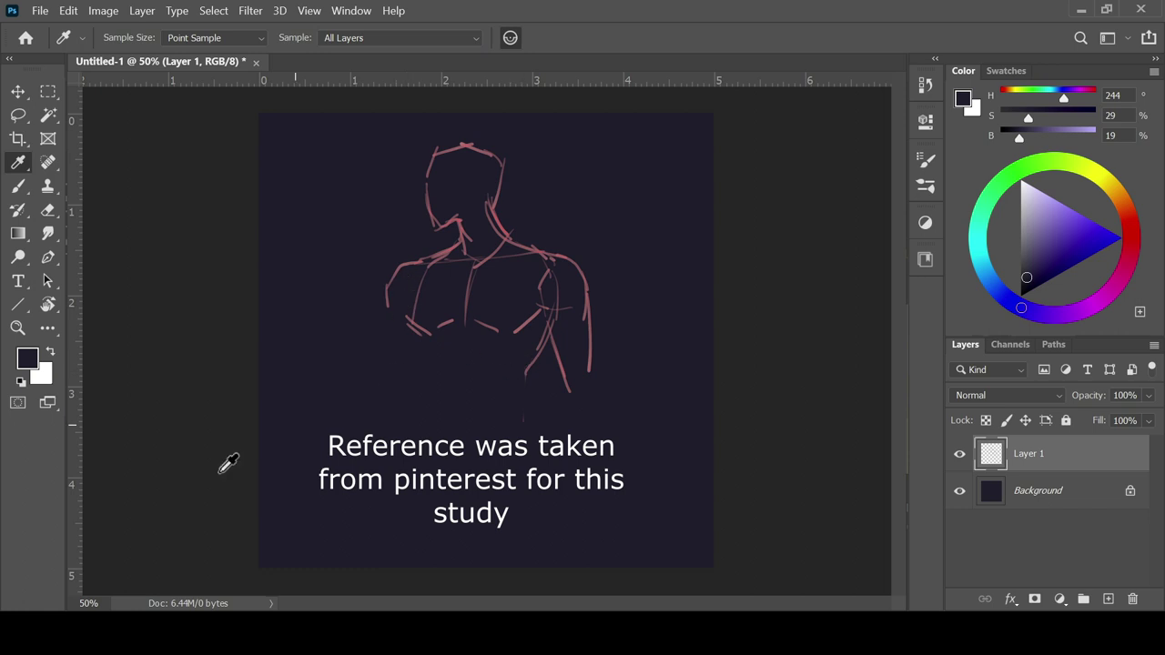
{"action": "left_click", "coordinate": [497, 216], "text": "alt"}
{"action": "left_click", "coordinate": [508, 231], "text": "alt"}
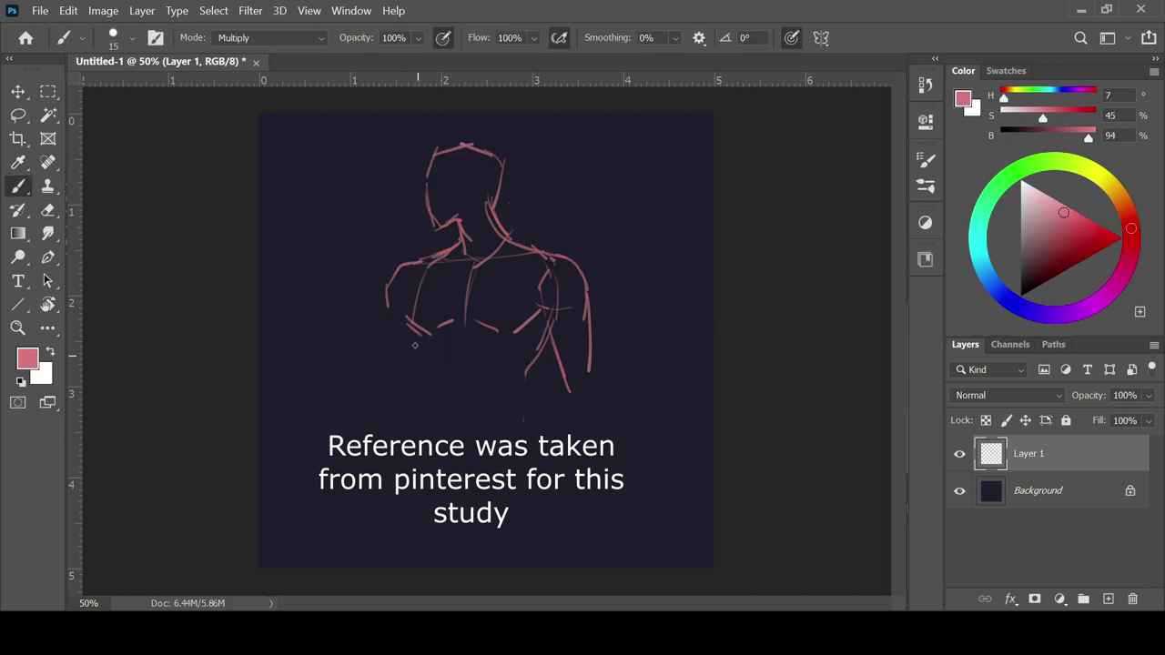
{"action": "left_click_drag", "start_coordinate": [548, 342], "coordinate": [524, 425]}
{"action": "mouse_move", "coordinate": [411, 343]}
{"action": "left_mouse_down"}
{"action": "mouse_move", "coordinate": [412, 453]}
{"action": "mouse_move", "coordinate": [528, 453]}
{"action": "left_mouse_up"}
{"action": "left_click_drag", "start_coordinate": [525, 386], "coordinate": [541, 514]}
{"action": "mouse_move", "coordinate": [408, 444]}
{"action": "left_mouse_down"}
{"action": "mouse_move", "coordinate": [401, 489]}
{"action": "mouse_move", "coordinate": [395, 567]}
{"action": "left_mouse_up"}
Sketch the figure's left arm from the elbow down to the wrist.
{"action": "left_click_drag", "start_coordinate": [552, 331], "coordinate": [565, 394]}
{"action": "left_click_drag", "start_coordinate": [584, 346], "coordinate": [598, 422]}
{"action": "left_click_drag", "start_coordinate": [557, 362], "coordinate": [571, 455]}
{"action": "left_click_drag", "start_coordinate": [598, 410], "coordinate": [587, 489]}
Sketch the figure's right upper arm and forearm down to the wrist.
{"action": "left_click_drag", "start_coordinate": [386, 294], "coordinate": [374, 380]}
{"action": "left_click_drag", "start_coordinate": [386, 314], "coordinate": [368, 388]}
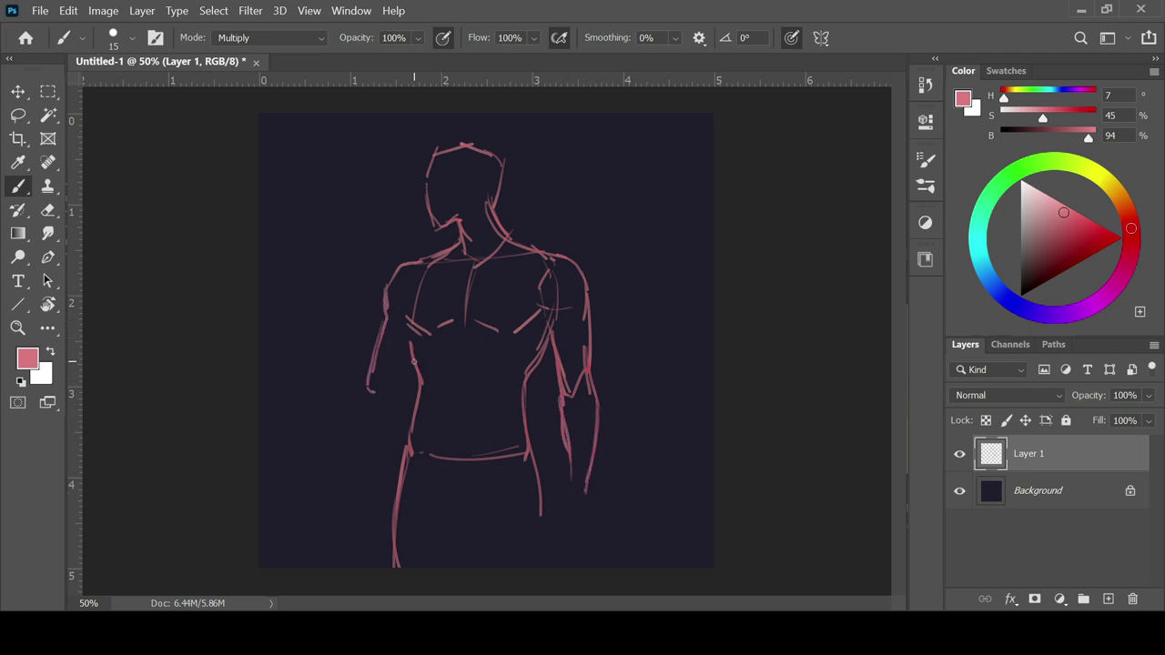
{"action": "left_click_drag", "start_coordinate": [386, 321], "coordinate": [370, 405]}
{"action": "left_click_drag", "start_coordinate": [412, 362], "coordinate": [375, 472]}
{"action": "left_click_drag", "start_coordinate": [370, 388], "coordinate": [353, 503]}
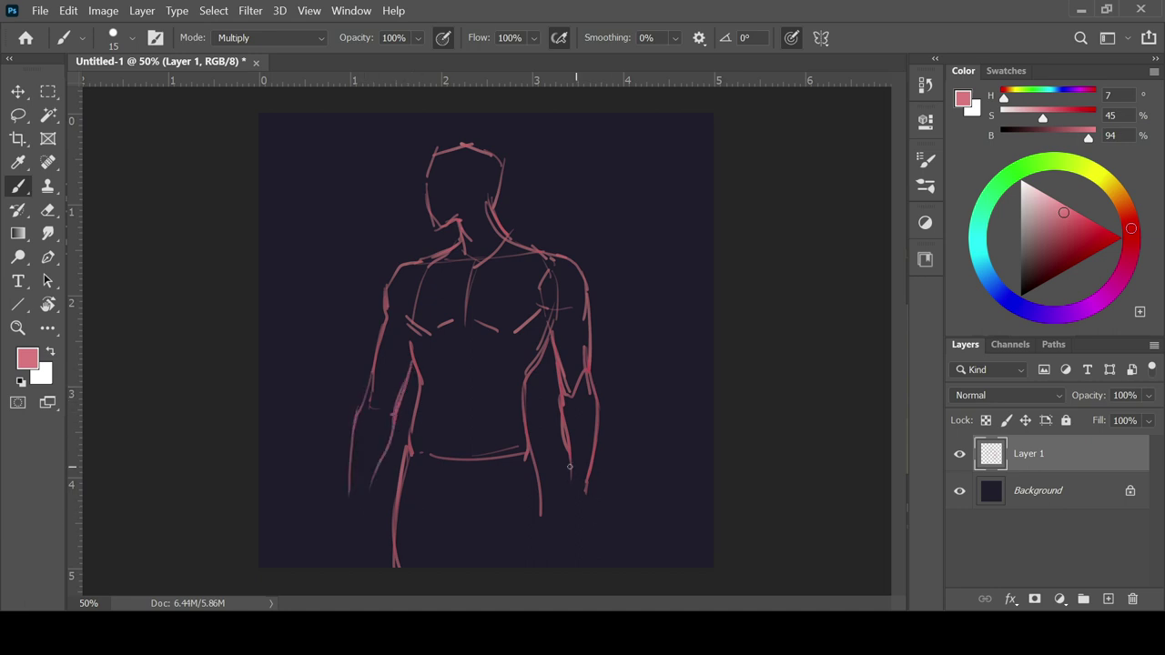
Shift the figure slightly up and draw the glove cuff and clenched fist on its left arm.
{"action": "left_click_drag", "start_coordinate": [586, 525], "coordinate": [585, 512]}
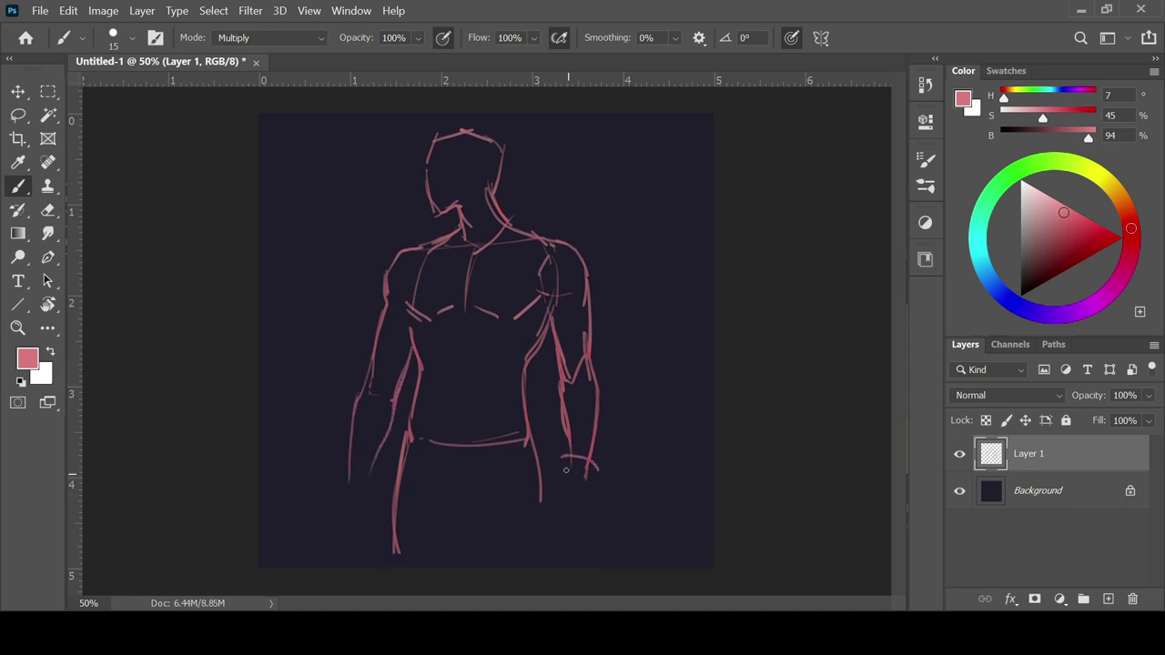
{"action": "left_click_drag", "start_coordinate": [557, 460], "coordinate": [554, 503]}
{"action": "left_click_drag", "start_coordinate": [597, 468], "coordinate": [595, 503]}
{"action": "mouse_move", "coordinate": [557, 492]}
{"action": "left_mouse_down"}
{"action": "mouse_move", "coordinate": [594, 499]}
{"action": "mouse_move", "coordinate": [588, 557]}
{"action": "mouse_move", "coordinate": [545, 511]}
{"action": "mouse_move", "coordinate": [533, 522]}
{"action": "left_mouse_up"}
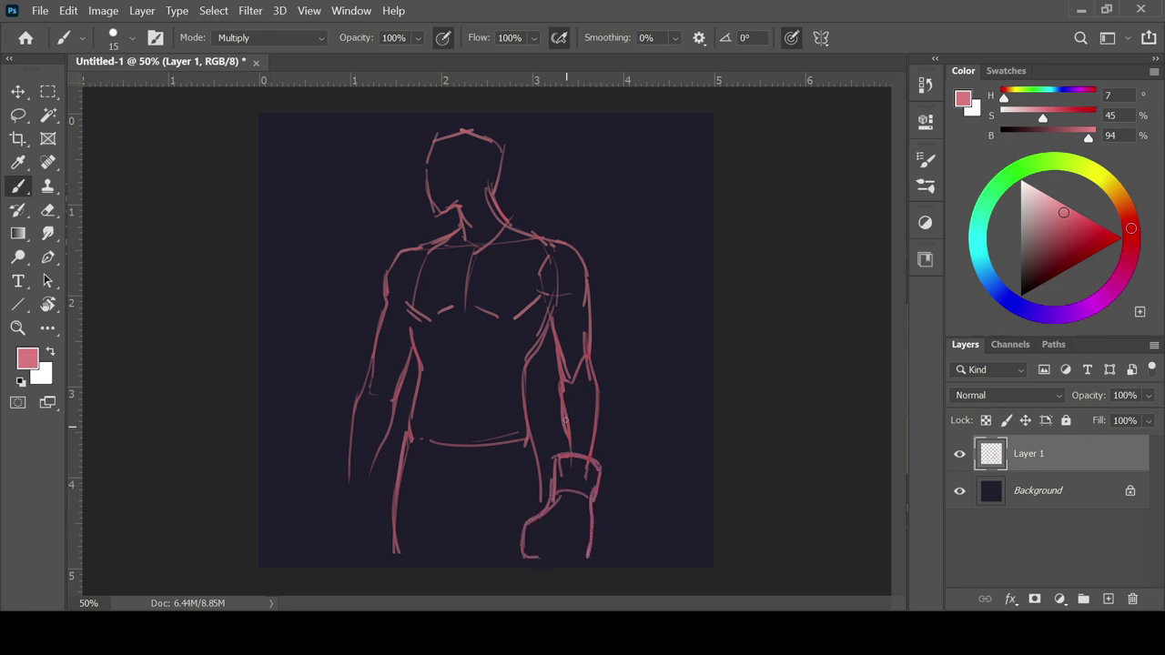
{"action": "left_click_drag", "start_coordinate": [537, 562], "coordinate": [545, 546]}
Draw the glove cuff and hand at the end of the figure's right arm.
{"action": "left_click_drag", "start_coordinate": [338, 473], "coordinate": [333, 499]}
{"action": "mouse_move", "coordinate": [335, 501]}
{"action": "left_mouse_down"}
{"action": "mouse_move", "coordinate": [368, 511]}
{"action": "mouse_move", "coordinate": [366, 540]}
{"action": "mouse_move", "coordinate": [337, 487]}
{"action": "mouse_move", "coordinate": [322, 561]}
{"action": "left_mouse_up"}
{"action": "mouse_move", "coordinate": [331, 510]}
{"action": "left_mouse_down"}
{"action": "mouse_move", "coordinate": [347, 577]}
{"action": "mouse_move", "coordinate": [355, 508]}
{"action": "mouse_move", "coordinate": [370, 563]}
{"action": "mouse_move", "coordinate": [373, 525]}
{"action": "mouse_move", "coordinate": [348, 562]}
{"action": "left_mouse_up"}
Strengthen the left thigh line and sketch the abdominal muscles, navel, crotch, belt buckle and trouser folds.
{"action": "left_click_drag", "start_coordinate": [534, 452], "coordinate": [548, 506]}
{"action": "left_click_drag", "start_coordinate": [464, 543], "coordinate": [474, 568]}
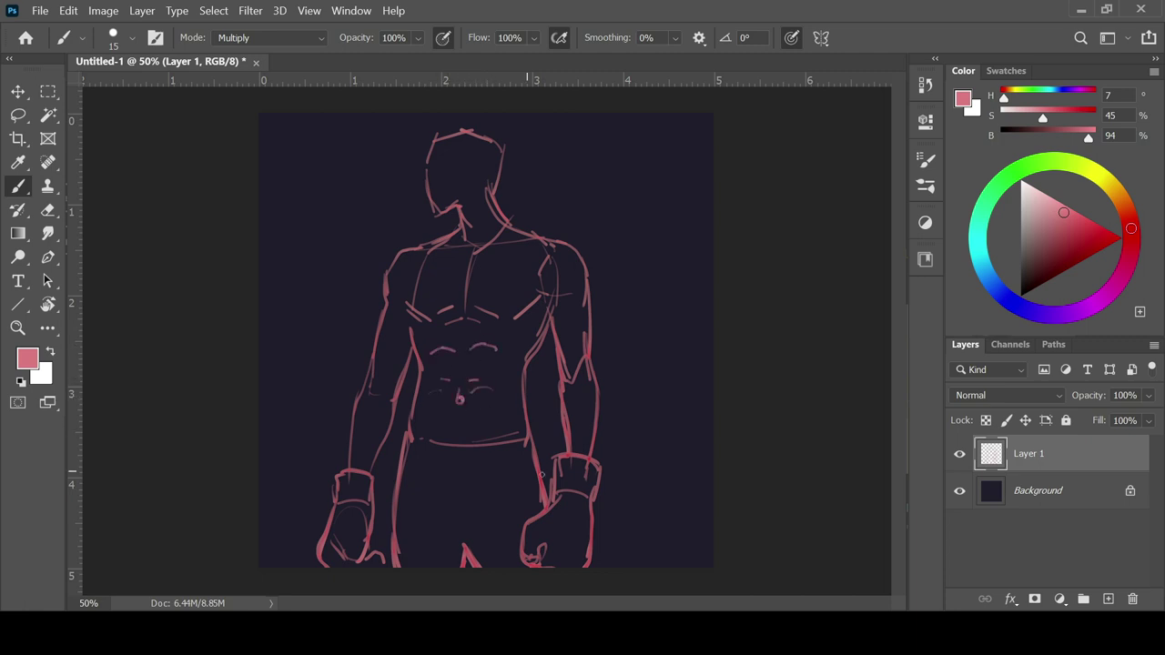
{"action": "mouse_move", "coordinate": [440, 471]}
{"action": "left_mouse_down"}
{"action": "mouse_move", "coordinate": [481, 453]}
{"action": "mouse_move", "coordinate": [428, 543]}
{"action": "left_mouse_up"}
{"action": "left_click_drag", "start_coordinate": [402, 491], "coordinate": [432, 497]}
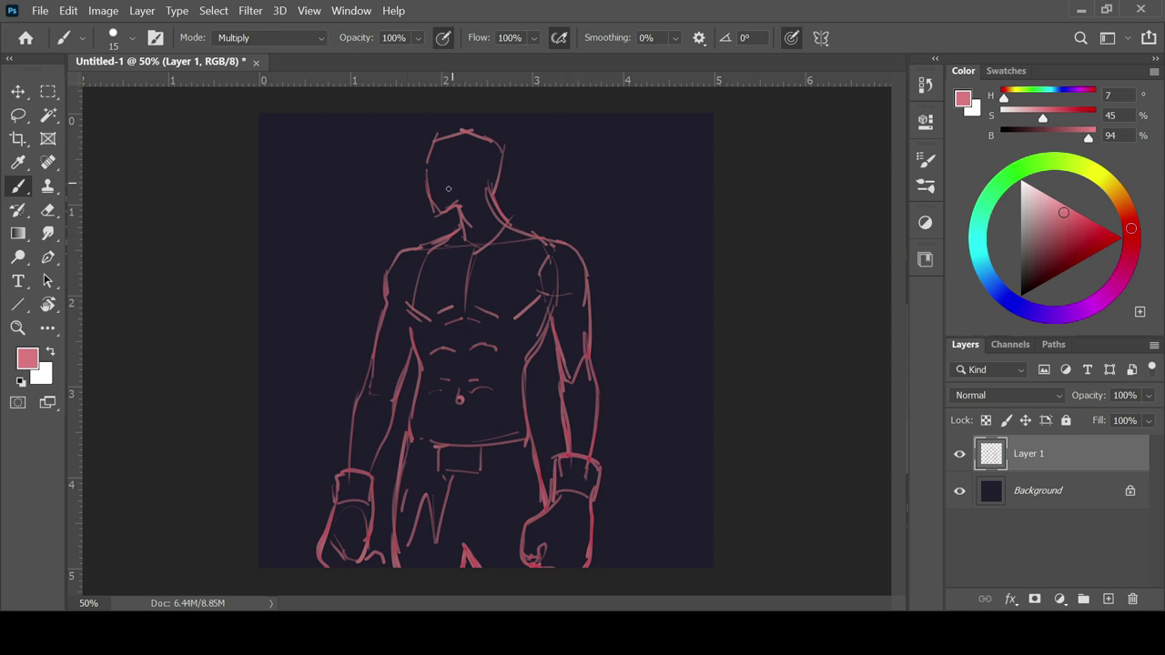
Sketch the side-facing facial features, ear and short messy hair on the head.
{"action": "key", "text": "ctrl+z"}
{"action": "key", "text": "ctrl+z"}
{"action": "left_click_drag", "start_coordinate": [425, 186], "coordinate": [427, 189]}
{"action": "mouse_move", "coordinate": [467, 158]}
{"action": "left_mouse_down"}
{"action": "mouse_move", "coordinate": [461, 167]}
{"action": "mouse_move", "coordinate": [487, 204]}
{"action": "left_mouse_up"}
{"action": "key", "text": "ctrl+z"}
{"action": "left_click_drag", "start_coordinate": [437, 129], "coordinate": [481, 124]}
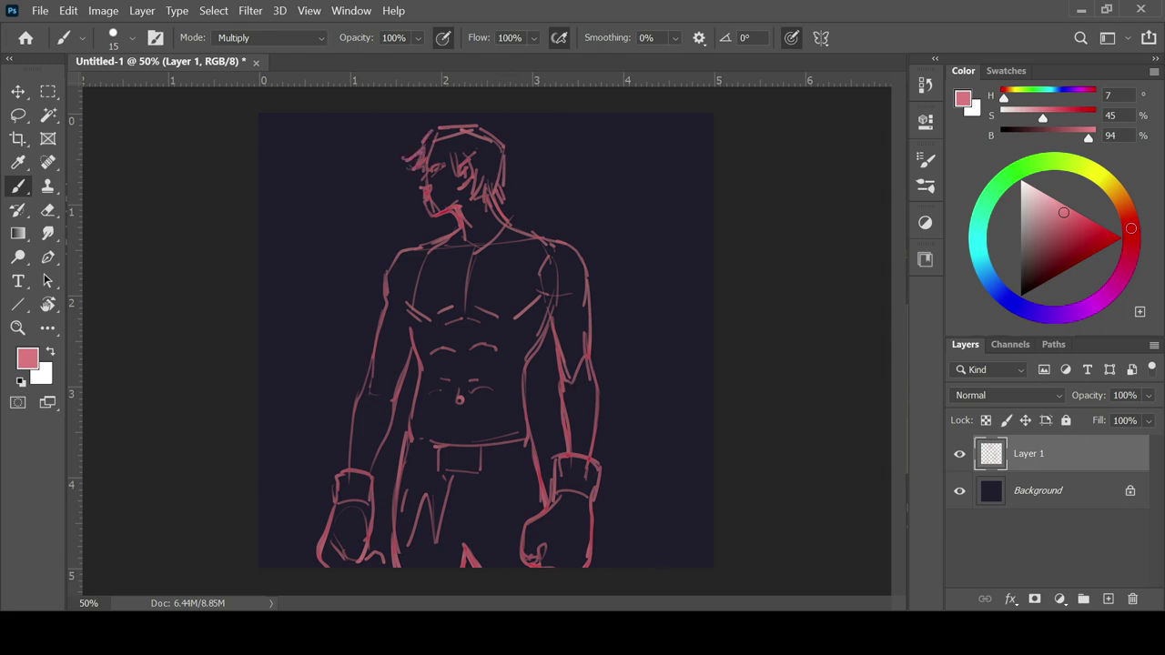
Add a new layer, pick a dark red of H 4, S 72, B 42 and enlarge the brush to 60.
{"action": "left_click", "coordinate": [1108, 599]}
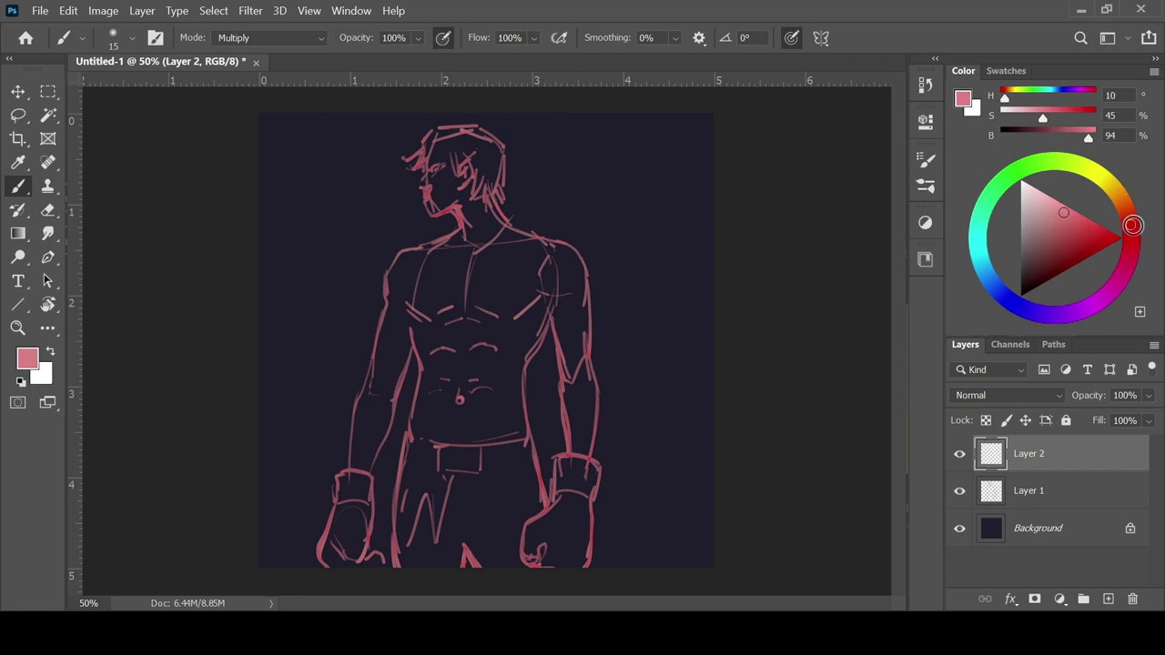
{"action": "left_click", "coordinate": [1115, 246]}
{"action": "mouse_move", "coordinate": [1115, 246]}
{"action": "left_mouse_down"}
{"action": "mouse_move", "coordinate": [1096, 232]}
{"action": "mouse_move", "coordinate": [1052, 264]}
{"action": "left_mouse_up"}
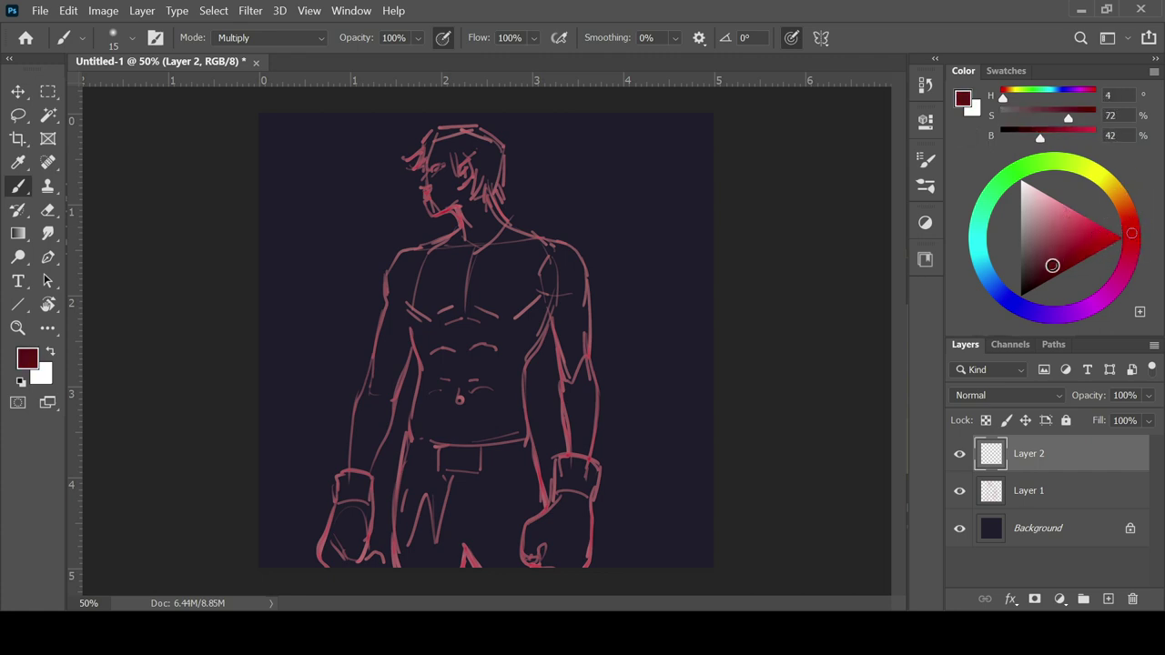
{"action": "key", "text": "bracketright"}
{"action": "key", "text": "bracketright"}
{"action": "key", "text": "bracketright"}
{"action": "key", "text": "bracketright"}
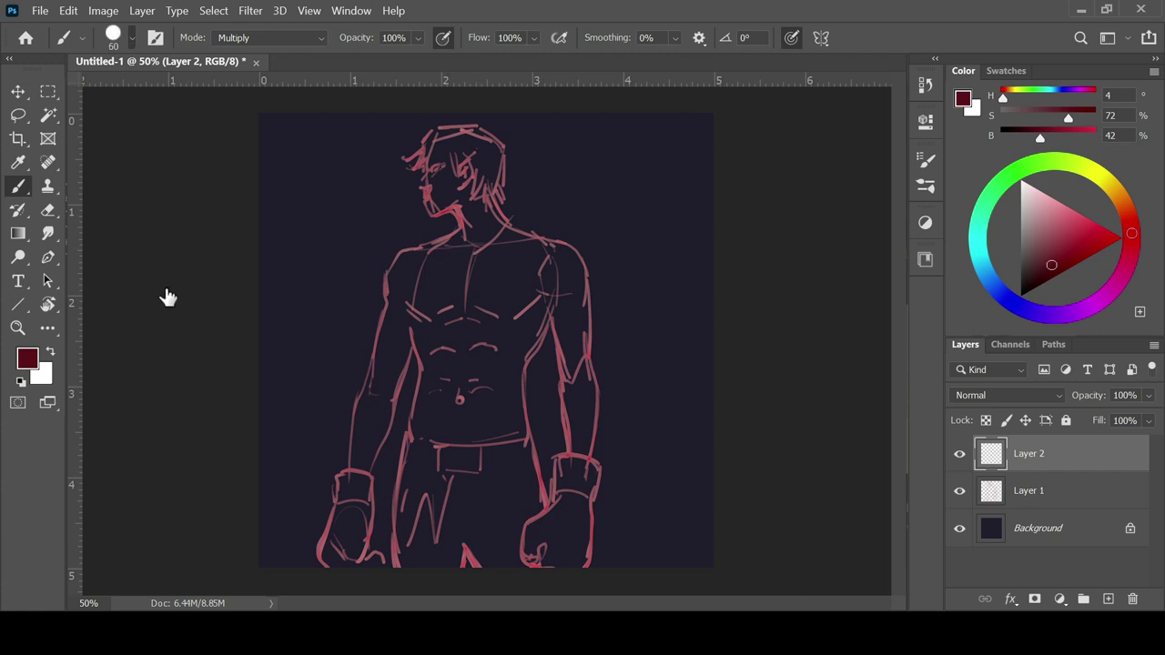
Merge the new layer down into the sketch layer and reduce the brush size to 45.
{"action": "key", "text": "ctrl+e"}
{"action": "key", "text": "bracketleft"}
{"action": "key", "text": "bracketleft"}
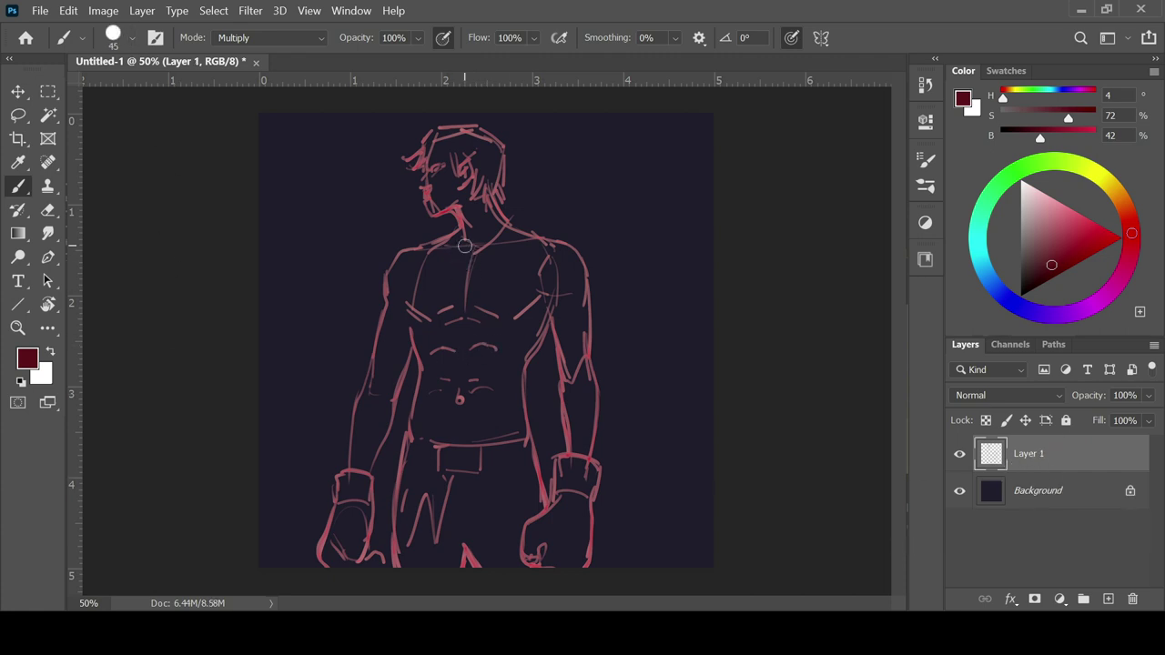
Turn on the brush's airbrush build-up and try dark red strokes on the upper chest.
{"action": "key", "text": "bracketright"}
{"action": "mouse_move", "coordinate": [456, 237]}
{"action": "left_mouse_down"}
{"action": "mouse_move", "coordinate": [469, 248]}
{"action": "mouse_move", "coordinate": [503, 232]}
{"action": "mouse_move", "coordinate": [482, 283]}
{"action": "left_mouse_up"}
{"action": "key", "text": "shift+alt+p"}
{"action": "key", "text": "ctrl+z"}
{"action": "left_click_drag", "start_coordinate": [451, 242], "coordinate": [484, 262]}
{"action": "key", "text": "ctrl+z"}
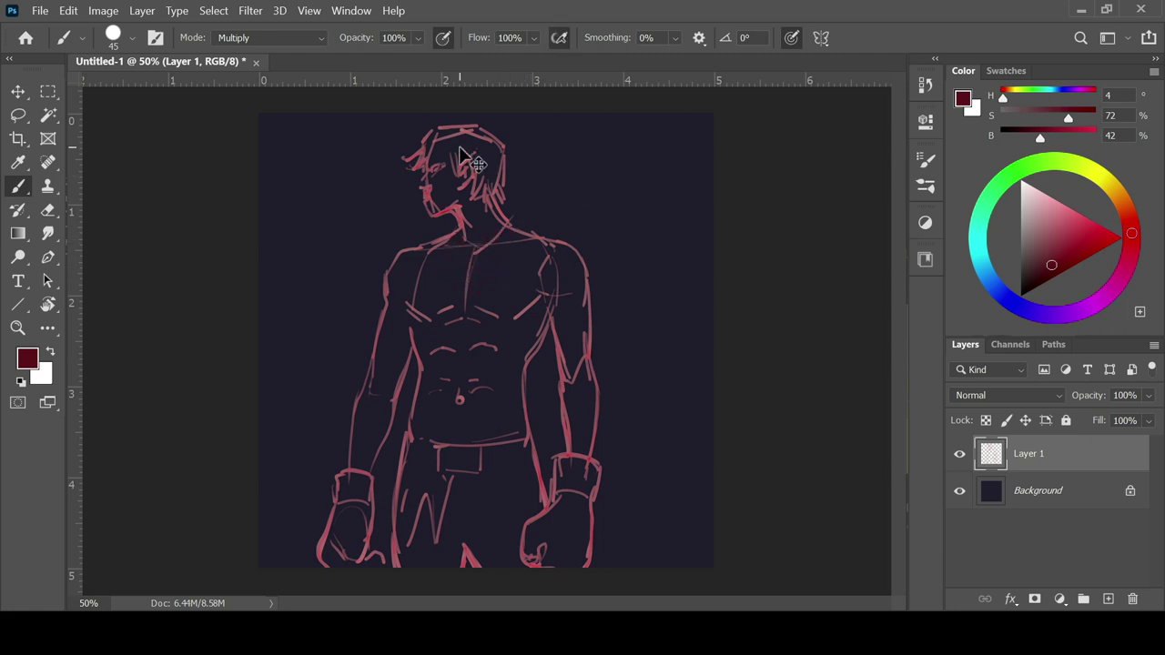
Set the brush mode to Normal and block in dark red shadows on the central chest, left armpit and upper abdominal muscles.
{"action": "key", "text": "shift+alt+n"}
{"action": "mouse_move", "coordinate": [498, 237]}
{"action": "left_mouse_down"}
{"action": "mouse_move", "coordinate": [470, 244]}
{"action": "mouse_move", "coordinate": [506, 238]}
{"action": "mouse_move", "coordinate": [485, 271]}
{"action": "mouse_move", "coordinate": [466, 254]}
{"action": "mouse_move", "coordinate": [438, 298]}
{"action": "mouse_move", "coordinate": [474, 255]}
{"action": "mouse_move", "coordinate": [488, 265]}
{"action": "left_mouse_up"}
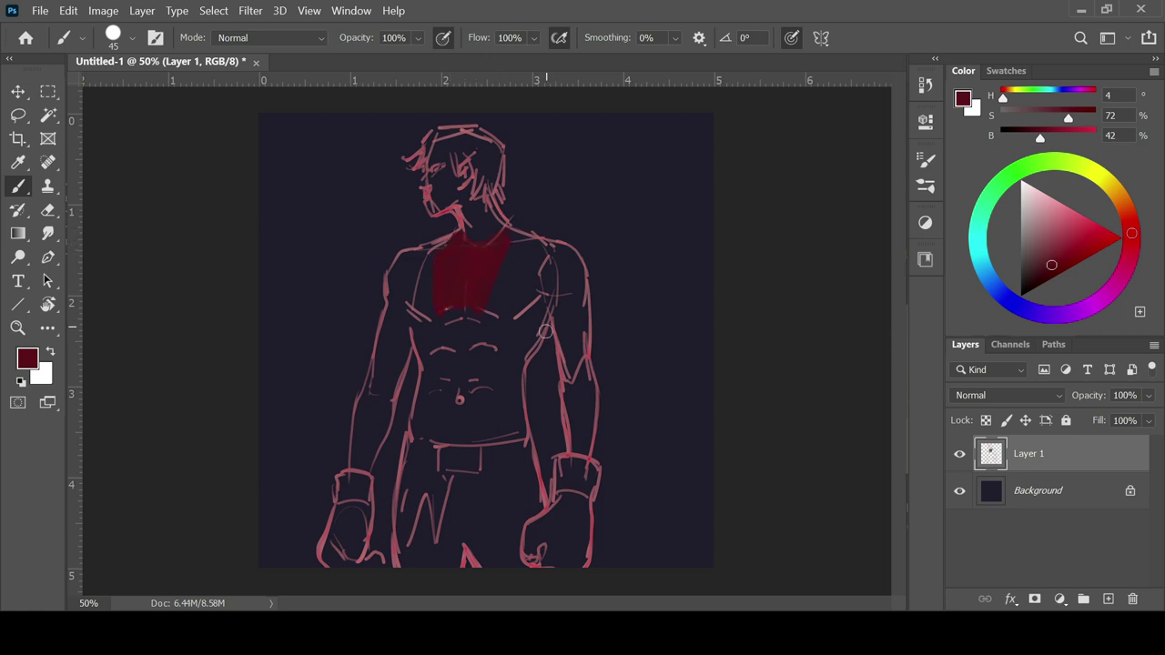
{"action": "left_click_drag", "start_coordinate": [472, 323], "coordinate": [447, 330]}
{"action": "mouse_move", "coordinate": [489, 289]}
{"action": "left_mouse_down"}
{"action": "mouse_move", "coordinate": [498, 300]}
{"action": "mouse_move", "coordinate": [547, 274]}
{"action": "mouse_move", "coordinate": [564, 286]}
{"action": "left_mouse_up"}
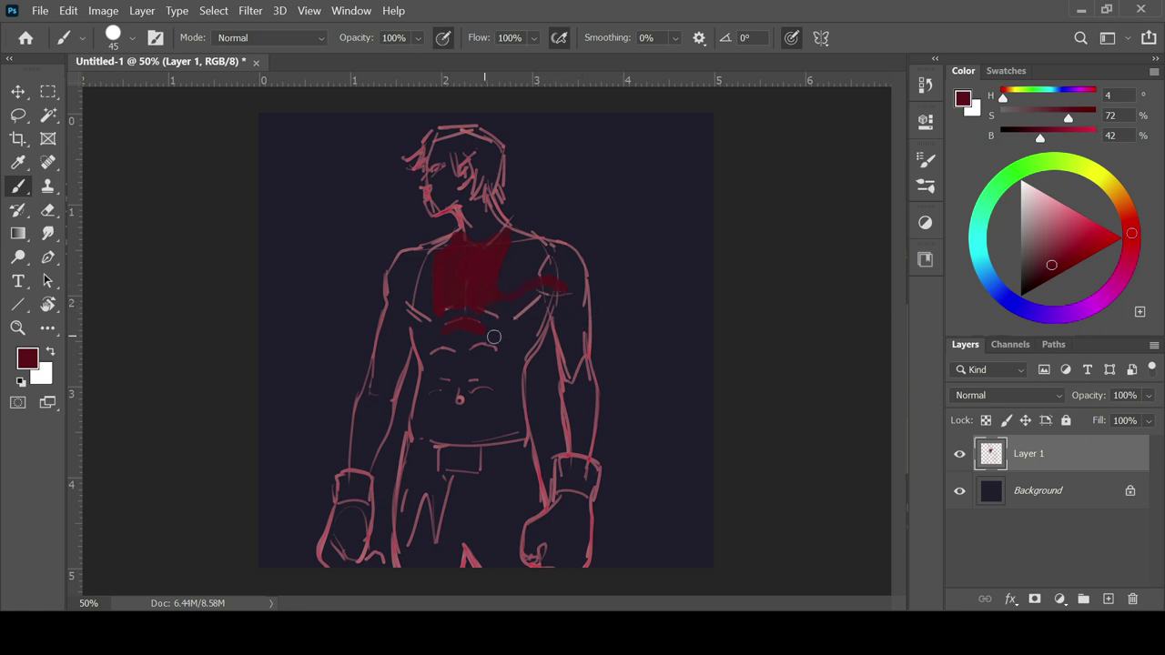
{"action": "left_click_drag", "start_coordinate": [489, 352], "coordinate": [433, 354]}
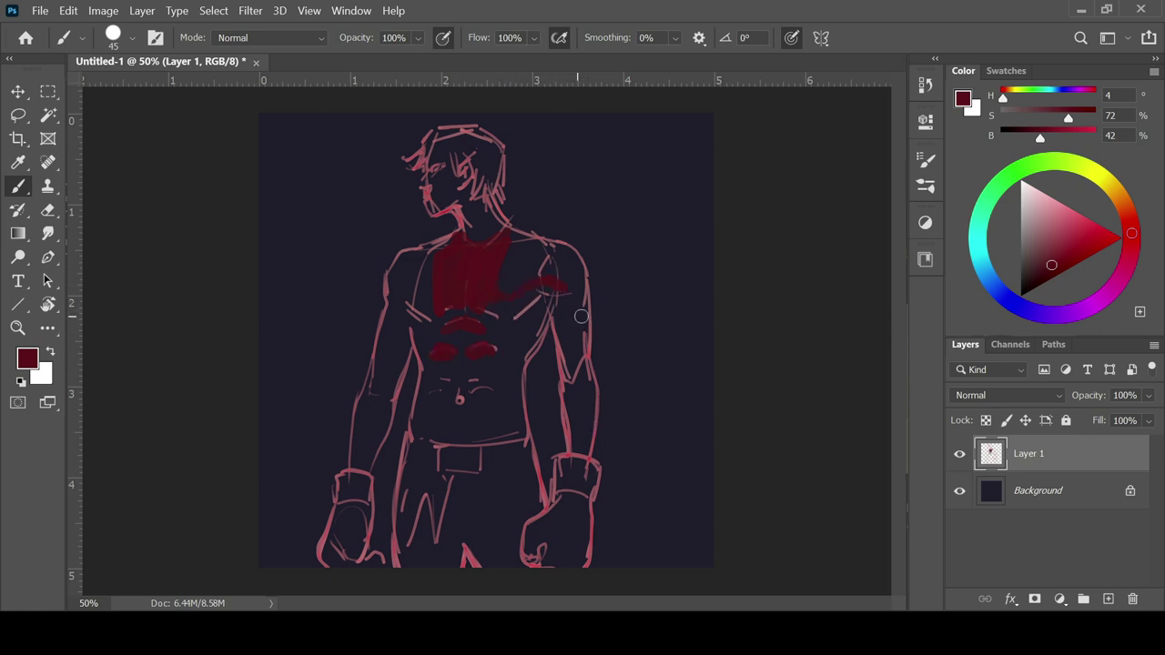
Paint dark red shadows on the figure's left upper arm and inner right forearm.
{"action": "left_click_drag", "start_coordinate": [579, 313], "coordinate": [563, 389]}
{"action": "key", "text": "ctrl+z"}
{"action": "mouse_move", "coordinate": [389, 399]}
{"action": "left_mouse_down"}
{"action": "mouse_move", "coordinate": [398, 369]}
{"action": "mouse_move", "coordinate": [378, 395]}
{"action": "mouse_move", "coordinate": [381, 444]}
{"action": "left_mouse_up"}
Pick a brighter red of H 9, S 82, B 71 and paint a patch below the figure's right shoulder.
{"action": "left_click", "coordinate": [1081, 244]}
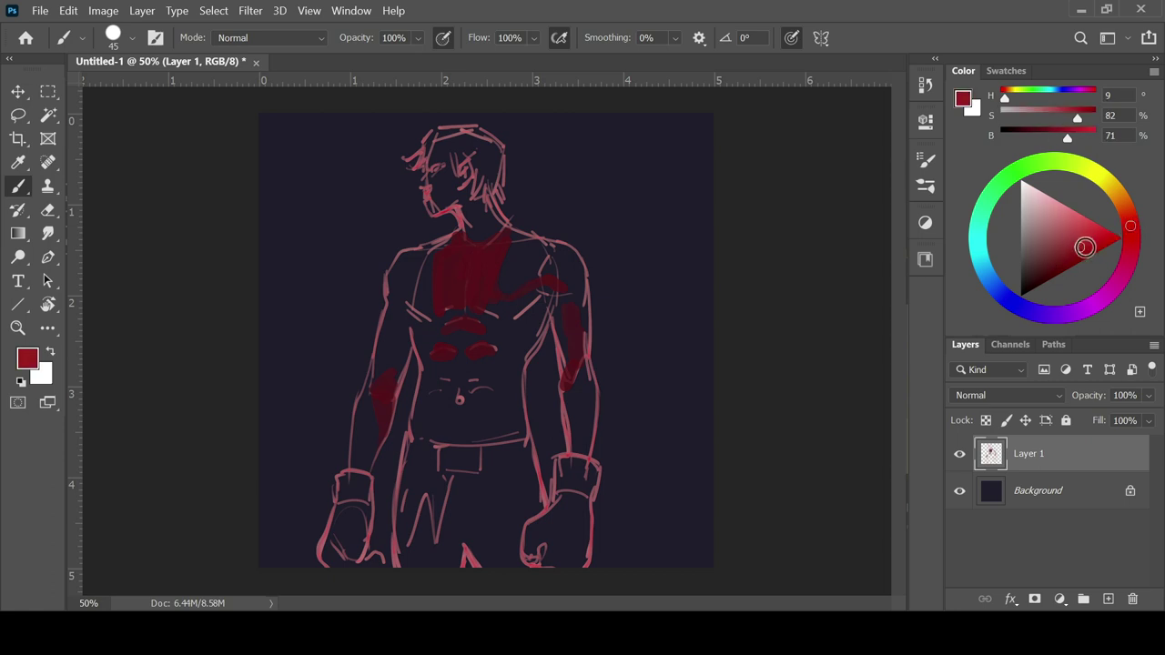
{"action": "left_click_drag", "start_coordinate": [392, 288], "coordinate": [406, 300]}
{"action": "key", "text": "ctrl+z"}
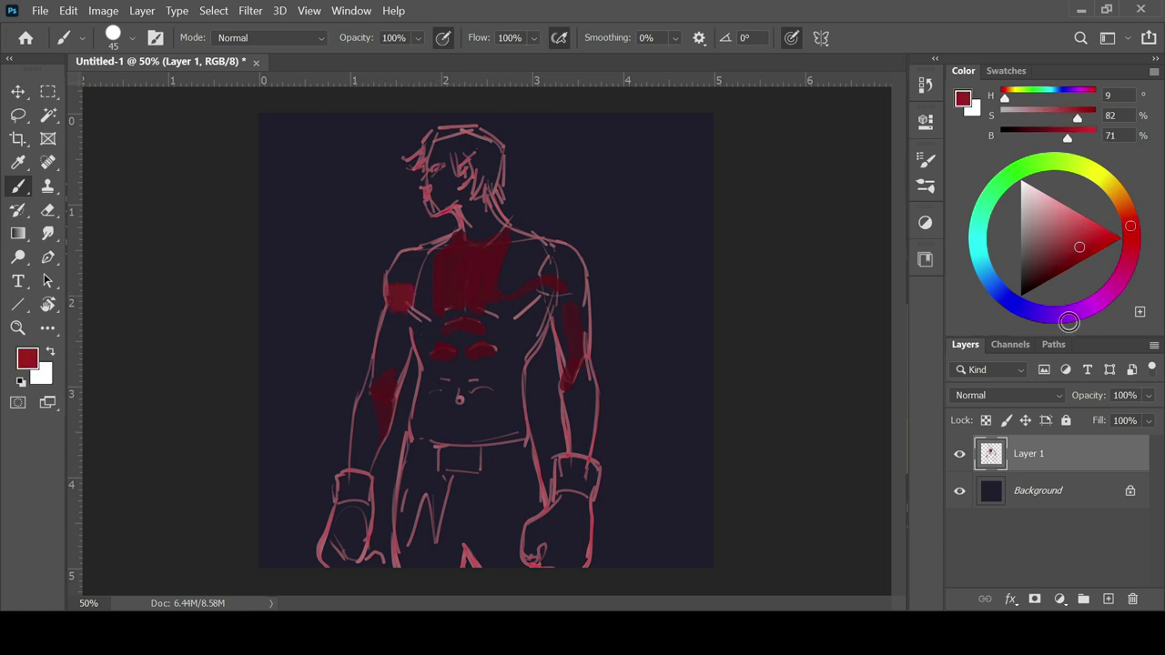
Pick a pale cream and paint light on the back of the hair and the figure's left shoulder.
{"action": "left_click", "coordinate": [1111, 186]}
{"action": "left_click", "coordinate": [1037, 192]}
{"action": "key", "text": "bracketleft"}
{"action": "left_click_drag", "start_coordinate": [502, 144], "coordinate": [496, 196]}
{"action": "key", "text": "bracketright"}
{"action": "key", "text": "bracketright"}
{"action": "left_click_drag", "start_coordinate": [496, 145], "coordinate": [495, 184]}
{"action": "mouse_move", "coordinate": [500, 148]}
{"action": "left_mouse_down"}
{"action": "mouse_move", "coordinate": [506, 228]}
{"action": "mouse_move", "coordinate": [575, 253]}
{"action": "mouse_move", "coordinate": [516, 249]}
{"action": "mouse_move", "coordinate": [502, 277]}
{"action": "mouse_move", "coordinate": [535, 248]}
{"action": "mouse_move", "coordinate": [574, 248]}
{"action": "mouse_move", "coordinate": [508, 284]}
{"action": "mouse_move", "coordinate": [548, 257]}
{"action": "left_mouse_up"}
{"action": "key", "text": "bracketleft"}
{"action": "key", "text": "bracketleft"}
{"action": "key", "text": "bracketleft"}
Pick a near-white colour and paint a highlight along the back of the neck.
{"action": "left_click", "coordinate": [1022, 182]}
{"action": "key", "text": "bracketright"}
{"action": "key", "text": "bracketright"}
{"action": "key", "text": "bracketright"}
Sample the pale cream from the hair and paint the figure's right shoulder with it, bringing the brush size to 10.
{"action": "left_click", "coordinate": [498, 185], "text": "alt"}
{"action": "key", "text": "bracketleft"}
{"action": "key", "text": "bracketleft"}
{"action": "key", "text": "bracketleft"}
{"action": "key", "text": "bracketleft"}
{"action": "key", "text": "bracketleft"}
{"action": "key", "text": "bracketleft"}
{"action": "key", "text": "bracketleft"}
{"action": "key", "text": "bracketleft"}
{"action": "mouse_move", "coordinate": [399, 257]}
{"action": "left_mouse_down"}
{"action": "mouse_move", "coordinate": [448, 242]}
{"action": "mouse_move", "coordinate": [426, 274]}
{"action": "mouse_move", "coordinate": [415, 250]}
{"action": "mouse_move", "coordinate": [446, 242]}
{"action": "left_mouse_up"}
{"action": "key", "text": "bracketright"}
{"action": "key", "text": "bracketright"}
{"action": "key", "text": "bracketright"}
{"action": "key", "text": "bracketright"}
{"action": "key", "text": "bracketleft"}
{"action": "key", "text": "bracketleft"}
{"action": "key", "text": "bracketleft"}
{"action": "key", "text": "bracketleft"}
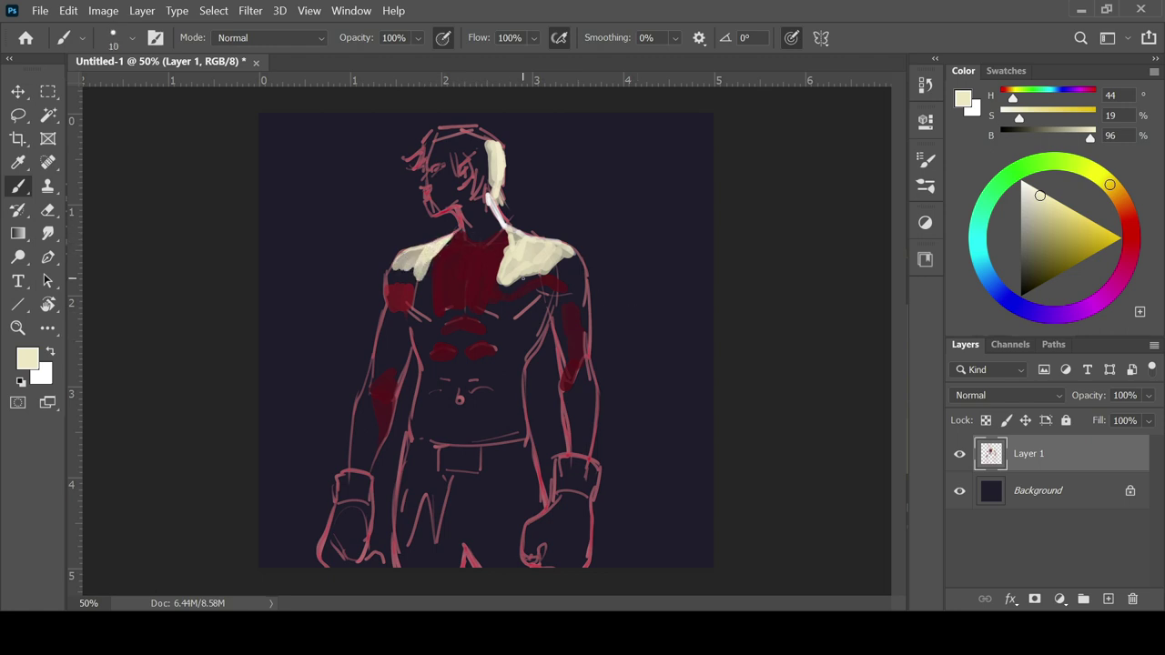
Pick a muted beige and paint the top of the hair with an enlarged brush.
{"action": "left_click", "coordinate": [1119, 196]}
{"action": "left_click", "coordinate": [1046, 217]}
{"action": "key", "text": "bracketright"}
{"action": "key", "text": "bracketright"}
{"action": "key", "text": "bracketright"}
{"action": "key", "text": "bracketright"}
{"action": "mouse_move", "coordinate": [429, 141]}
{"action": "left_mouse_down"}
{"action": "mouse_move", "coordinate": [487, 139]}
{"action": "mouse_move", "coordinate": [405, 159]}
{"action": "mouse_move", "coordinate": [414, 171]}
{"action": "mouse_move", "coordinate": [430, 138]}
{"action": "mouse_move", "coordinate": [464, 130]}
{"action": "mouse_move", "coordinate": [418, 136]}
{"action": "mouse_move", "coordinate": [451, 137]}
{"action": "left_mouse_up"}
Lighten the paint colour to H 33, S 15, B 93 and paint the crown and fringe, bringing the brush size to 35.
{"action": "left_click", "coordinate": [1036, 197]}
{"action": "key", "text": "bracketleft"}
{"action": "key", "text": "bracketleft"}
{"action": "key", "text": "bracketleft"}
{"action": "key", "text": "bracketleft"}
{"action": "key", "text": "bracketright"}
{"action": "key", "text": "bracketright"}
{"action": "key", "text": "bracketright"}
{"action": "key", "text": "bracketright"}
{"action": "key", "text": "bracketleft"}
{"action": "key", "text": "bracketleft"}
{"action": "key", "text": "bracketright"}
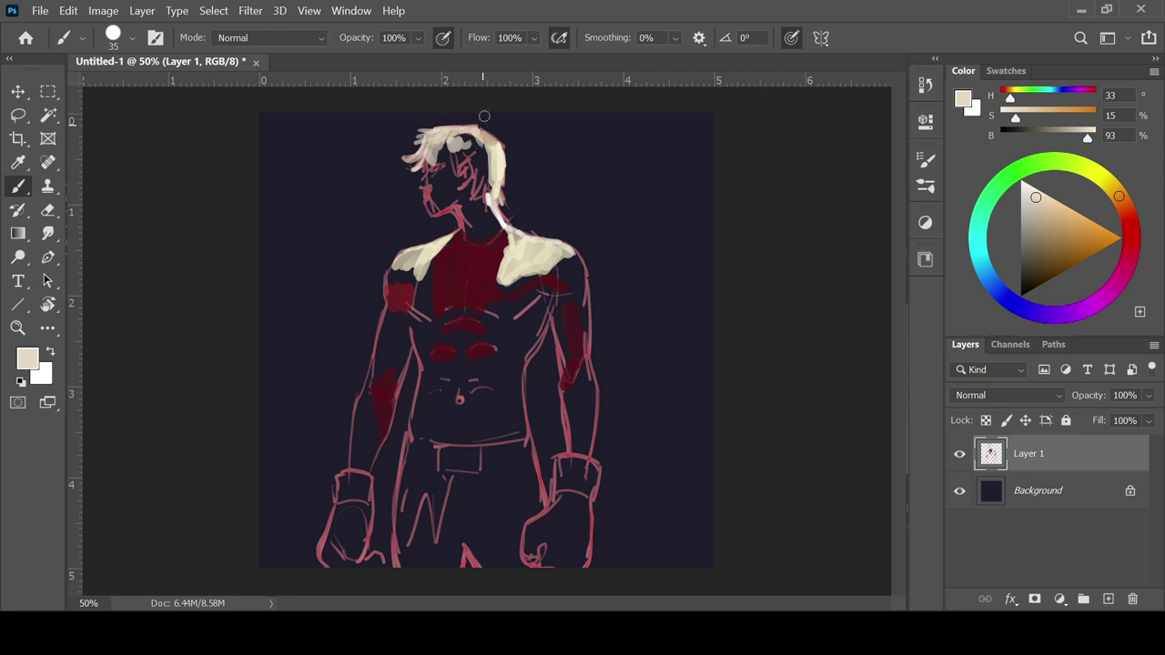
Pick a tan of H 33, S 40, B 93 and paint light along the figure's right upper arm and forearm.
{"action": "left_click", "coordinate": [475, 156], "text": "alt"}
{"action": "left_click", "coordinate": [1058, 210]}
{"action": "key", "text": "bracketleft"}
{"action": "key", "text": "bracketleft"}
{"action": "mouse_move", "coordinate": [379, 315]}
{"action": "left_mouse_down"}
{"action": "mouse_move", "coordinate": [383, 352]}
{"action": "mouse_move", "coordinate": [356, 405]}
{"action": "mouse_move", "coordinate": [353, 425]}
{"action": "mouse_move", "coordinate": [371, 425]}
{"action": "mouse_move", "coordinate": [357, 430]}
{"action": "mouse_move", "coordinate": [370, 431]}
{"action": "mouse_move", "coordinate": [360, 459]}
{"action": "left_mouse_up"}
{"action": "key", "text": "bracketright"}
{"action": "key", "text": "bracketright"}
{"action": "key", "text": "bracketright"}
{"action": "key", "text": "bracketright"}
{"action": "key", "text": "bracketright"}
{"action": "key", "text": "ctrl+z"}
{"action": "mouse_move", "coordinate": [357, 424]}
{"action": "left_mouse_down"}
{"action": "mouse_move", "coordinate": [355, 465]}
{"action": "mouse_move", "coordinate": [365, 442]}
{"action": "left_mouse_up"}
Paint tan light on the figure's left forearm and the right side of the waist, bringing the brush size to 20.
{"action": "key", "text": "bracketleft"}
{"action": "key", "text": "bracketleft"}
{"action": "key", "text": "bracketleft"}
{"action": "key", "text": "bracketright"}
{"action": "mouse_move", "coordinate": [586, 369]}
{"action": "left_mouse_down"}
{"action": "mouse_move", "coordinate": [568, 435]}
{"action": "mouse_move", "coordinate": [576, 455]}
{"action": "left_mouse_up"}
{"action": "key", "text": "bracketleft"}
{"action": "key", "text": "bracketleft"}
{"action": "left_click_drag", "start_coordinate": [416, 395], "coordinate": [417, 435]}
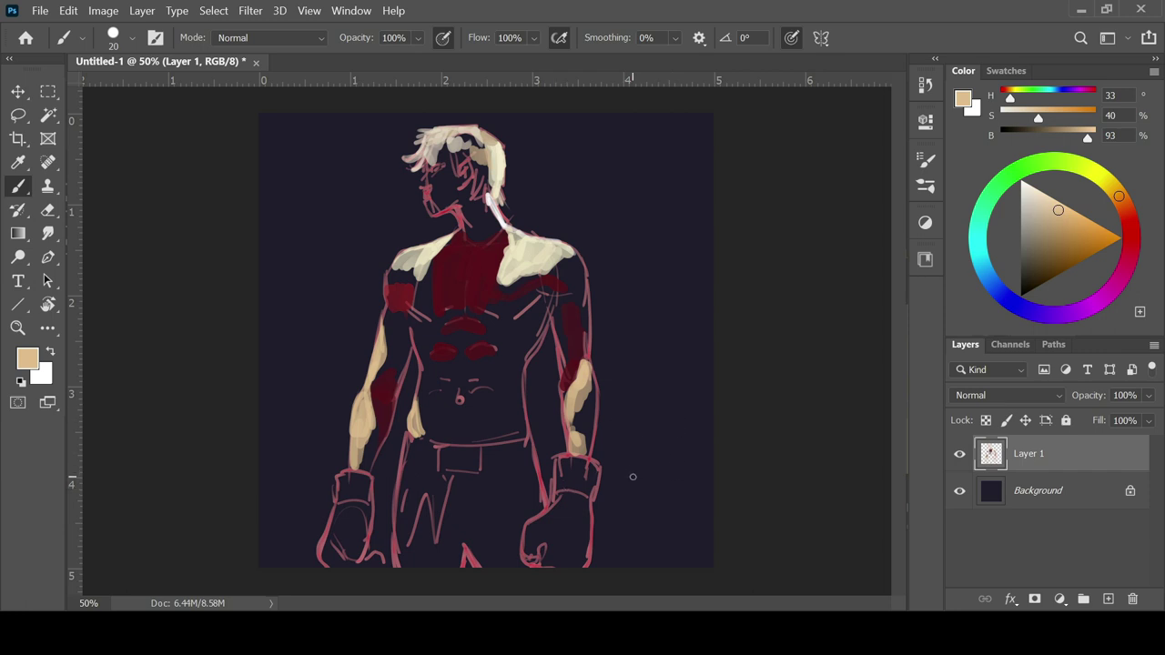
Sample the dark red from the chest and shade the neck with a size 30 brush.
{"action": "left_click", "coordinate": [468, 252], "text": "alt"}
{"action": "key", "text": "bracketright"}
{"action": "key", "text": "bracketright"}
Pick a bright red of H 5, S 75, B 95 and paint the front of the neck, jaw and face with a size 25 brush.
{"action": "left_click", "coordinate": [1091, 235]}
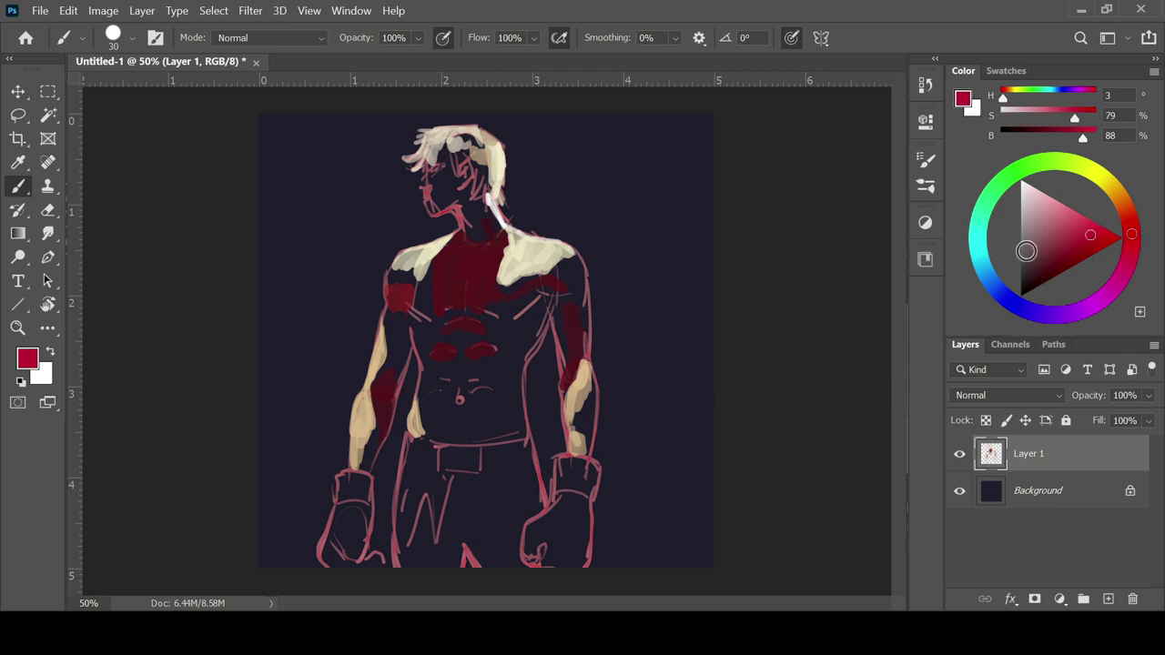
{"action": "left_click", "coordinate": [1130, 224]}
{"action": "key", "text": "bracketright"}
{"action": "key", "text": "bracketright"}
{"action": "key", "text": "bracketleft"}
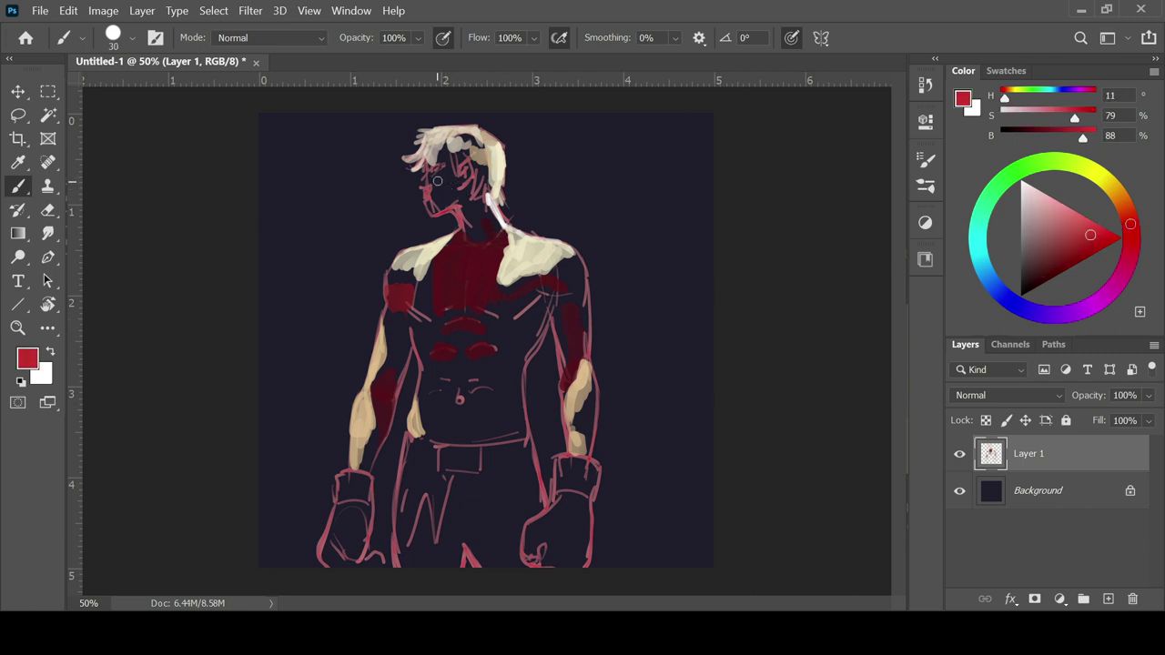
{"action": "key", "text": "ctrl+z"}
{"action": "left_click", "coordinate": [1083, 228]}
{"action": "left_click", "coordinate": [1132, 232]}
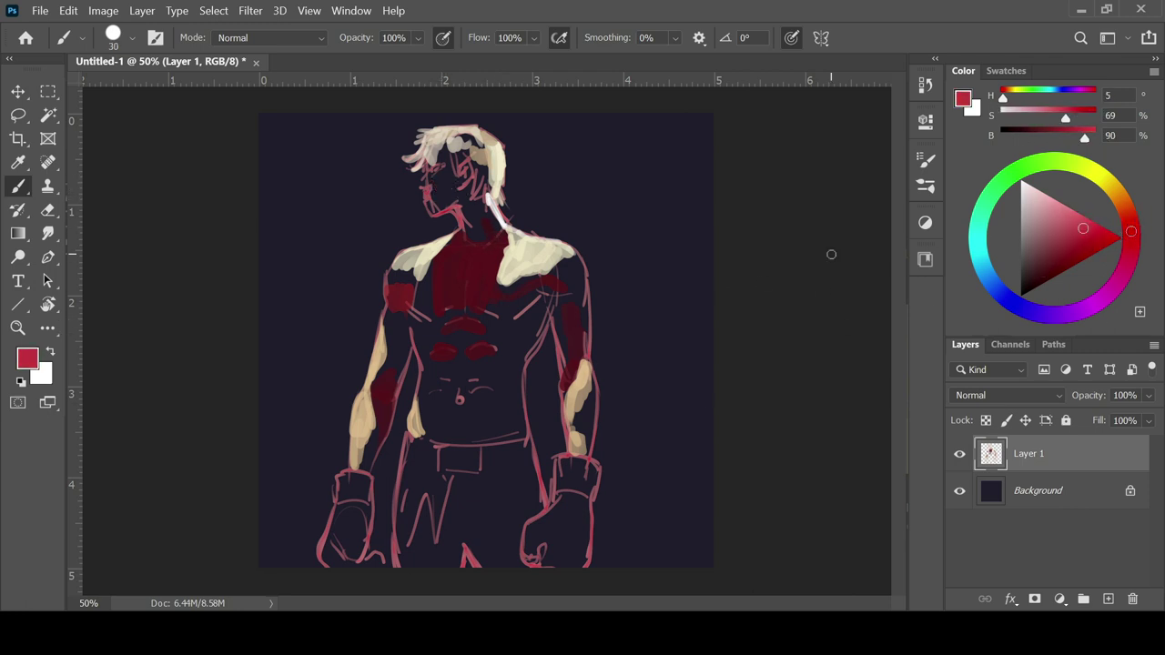
{"action": "key", "text": "bracketleft"}
{"action": "key", "text": "bracketleft"}
{"action": "key", "text": "bracketleft"}
{"action": "key", "text": "bracketright"}
{"action": "key", "text": "bracketright"}
{"action": "key", "text": "bracketright"}
{"action": "key", "text": "bracketright"}
{"action": "key", "text": "bracketleft"}
{"action": "key", "text": "bracketleft"}
{"action": "left_click", "coordinate": [466, 202], "text": "alt"}
{"action": "left_click_drag", "start_coordinate": [467, 199], "coordinate": [471, 238]}
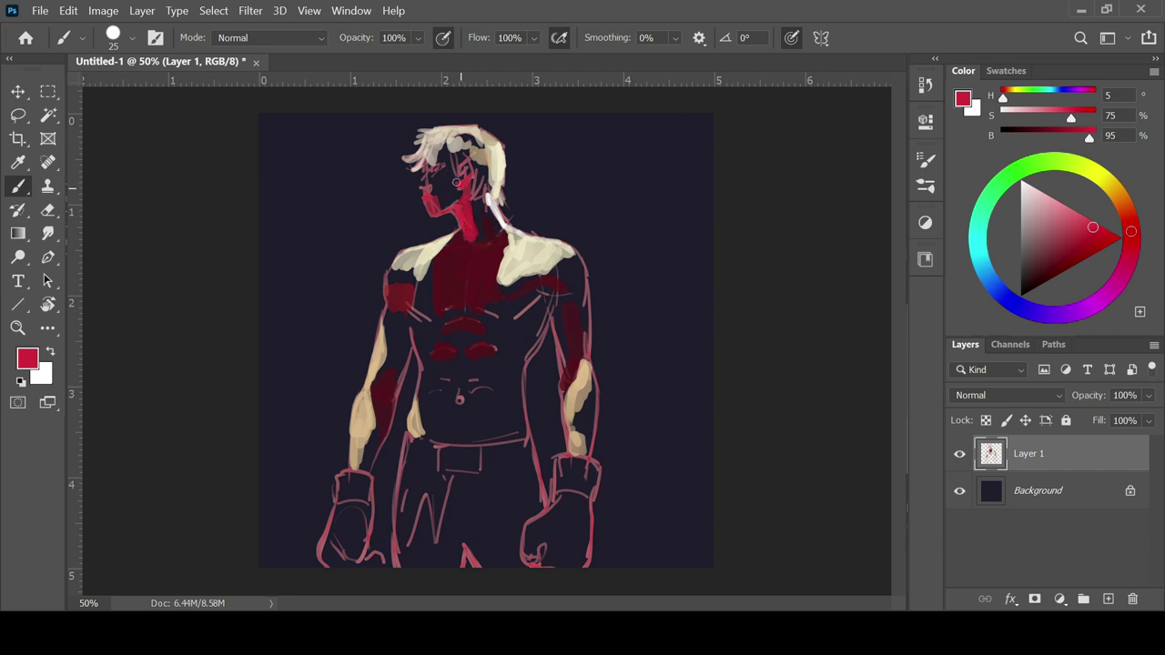
{"action": "mouse_move", "coordinate": [436, 179]}
{"action": "left_mouse_down"}
{"action": "mouse_move", "coordinate": [445, 193]}
{"action": "mouse_move", "coordinate": [434, 204]}
{"action": "left_mouse_up"}
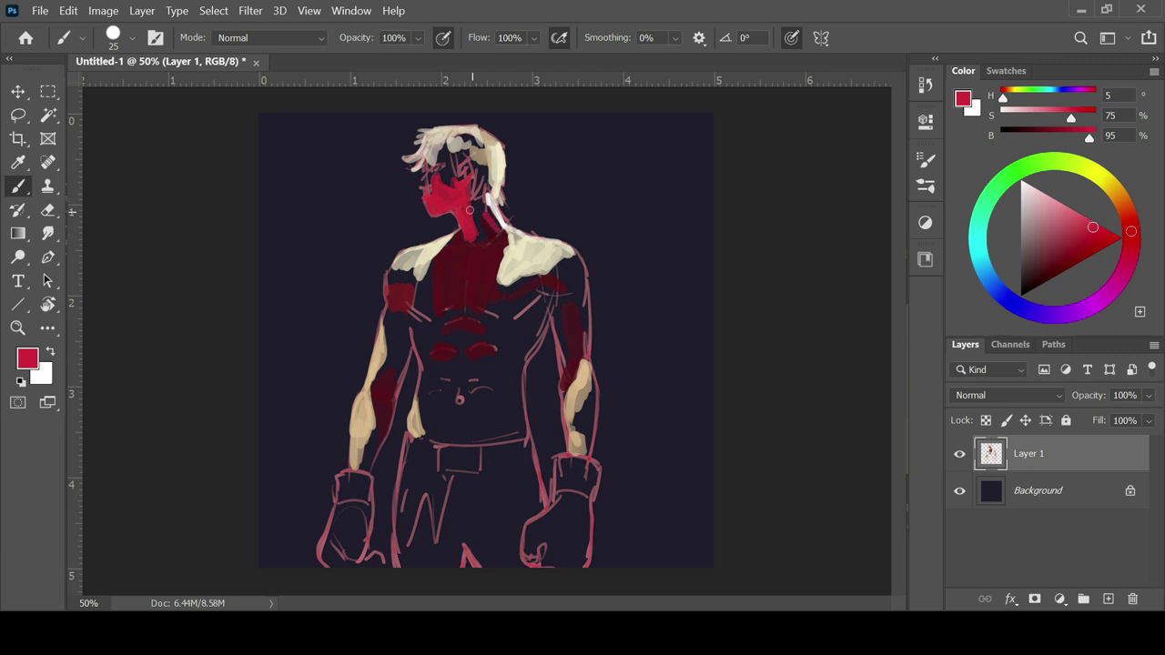
Paint bright red under the figure's left pectoral and over the armpit, bringing the brush size to 60.
{"action": "key", "text": "bracketright"}
{"action": "key", "text": "bracketright"}
{"action": "key", "text": "bracketright"}
{"action": "mouse_move", "coordinate": [489, 307]}
{"action": "left_mouse_down"}
{"action": "mouse_move", "coordinate": [544, 290]}
{"action": "mouse_move", "coordinate": [567, 300]}
{"action": "left_mouse_up"}
{"action": "key", "text": "bracketright"}
{"action": "key", "text": "bracketright"}
{"action": "key", "text": "bracketright"}
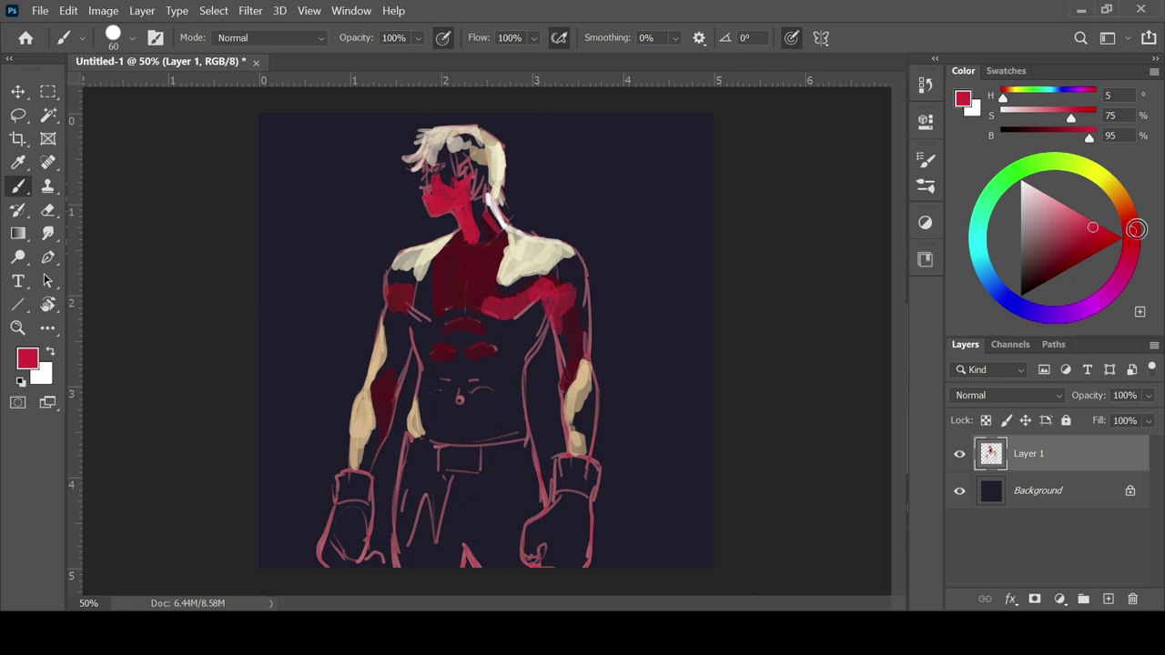
Paint bright red under the figure's right pectoral, on the right upper arm and at the elbow, bringing the brush size to 45.
{"action": "key", "text": "bracketleft"}
{"action": "key", "text": "bracketleft"}
{"action": "key", "text": "bracketleft"}
{"action": "key", "text": "bracketleft"}
{"action": "key", "text": "bracketleft"}
{"action": "key", "text": "bracketleft"}
{"action": "key", "text": "bracketleft"}
{"action": "key", "text": "bracketleft"}
{"action": "key", "text": "bracketright"}
{"action": "mouse_move", "coordinate": [426, 314]}
{"action": "left_mouse_down"}
{"action": "mouse_move", "coordinate": [446, 318]}
{"action": "mouse_move", "coordinate": [400, 303]}
{"action": "mouse_move", "coordinate": [403, 290]}
{"action": "left_mouse_up"}
{"action": "key", "text": "bracketright"}
{"action": "key", "text": "bracketright"}
{"action": "key", "text": "bracketright"}
{"action": "left_click_drag", "start_coordinate": [386, 380], "coordinate": [382, 392]}
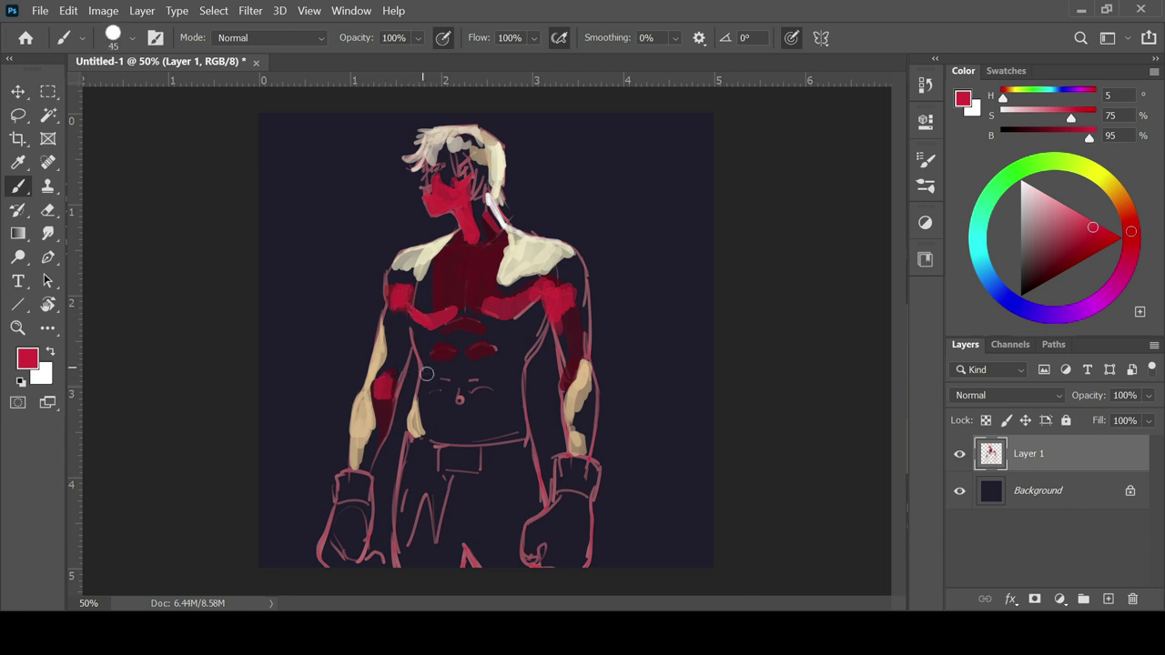
Pick a more muted red and paint the upper abdominal muscles with a larger brush.
{"action": "left_click", "coordinate": [1074, 234]}
{"action": "key", "text": "bracketright"}
{"action": "key", "text": "bracketright"}
{"action": "mouse_move", "coordinate": [473, 336]}
{"action": "left_mouse_down"}
{"action": "mouse_move", "coordinate": [451, 342]}
{"action": "mouse_move", "coordinate": [487, 369]}
{"action": "mouse_move", "coordinate": [449, 367]}
{"action": "left_mouse_up"}
Set the paint colour to H 10, S 73, B 91 and paint a band across the lower abdomen above the waistband.
{"action": "left_click", "coordinate": [1088, 229]}
{"action": "left_click", "coordinate": [1131, 225]}
{"action": "key", "text": "bracketleft"}
{"action": "key", "text": "bracketleft"}
{"action": "key", "text": "bracketleft"}
{"action": "key", "text": "bracketleft"}
{"action": "key", "text": "["}
{"action": "mouse_move", "coordinate": [517, 433]}
{"action": "left_mouse_down"}
{"action": "mouse_move", "coordinate": [430, 431]}
{"action": "mouse_move", "coordinate": [471, 436]}
{"action": "mouse_move", "coordinate": [441, 437]}
{"action": "left_mouse_up"}
{"action": "left_click_drag", "start_coordinate": [441, 438], "coordinate": [522, 435]}
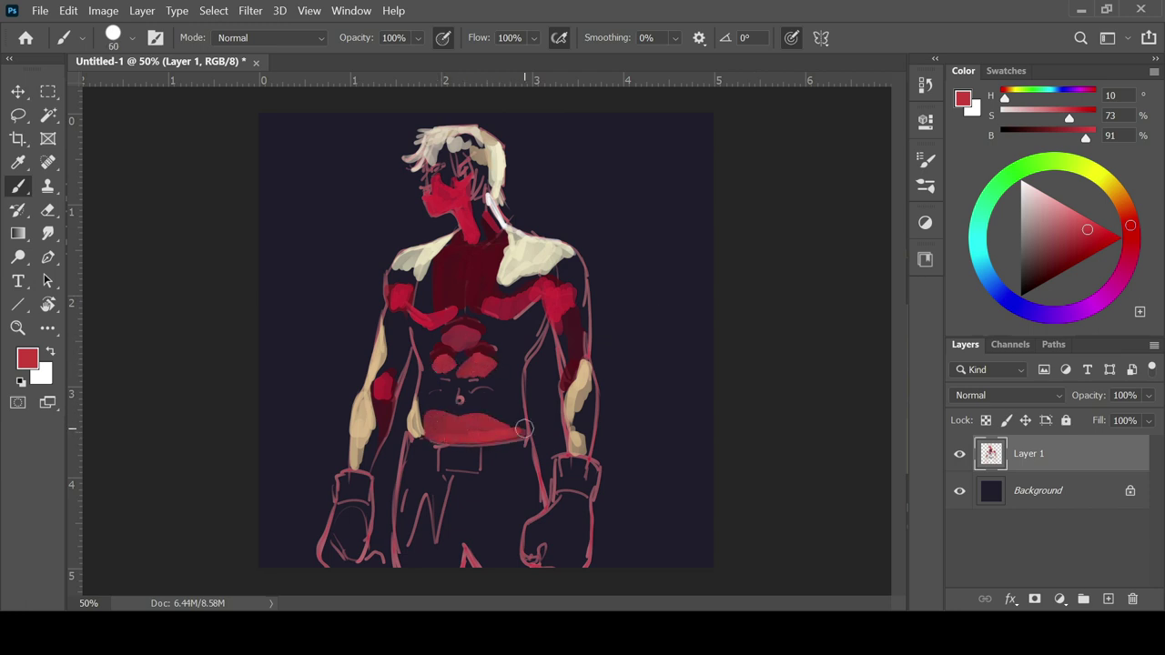
Pick white and paint rim light down the figure's left side from armpit to hip and outer thigh with a size 15 brush.
{"action": "left_click_drag", "start_coordinate": [1030, 202], "coordinate": [1020, 138]}
{"action": "key", "text": "["}
{"action": "key", "text": "["}
{"action": "key", "text": "["}
{"action": "key", "text": "["}
{"action": "key", "text": "["}
{"action": "key", "text": "["}
{"action": "key", "text": "["}
{"action": "mouse_move", "coordinate": [550, 329]}
{"action": "left_mouse_down"}
{"action": "mouse_move", "coordinate": [525, 367]}
{"action": "mouse_move", "coordinate": [526, 433]}
{"action": "left_mouse_up"}
{"action": "key", "text": "ctrl+z"}
{"action": "mouse_move", "coordinate": [548, 324]}
{"action": "left_mouse_down"}
{"action": "mouse_move", "coordinate": [526, 344]}
{"action": "mouse_move", "coordinate": [526, 416]}
{"action": "left_mouse_up"}
{"action": "key", "text": "ctrl+z"}
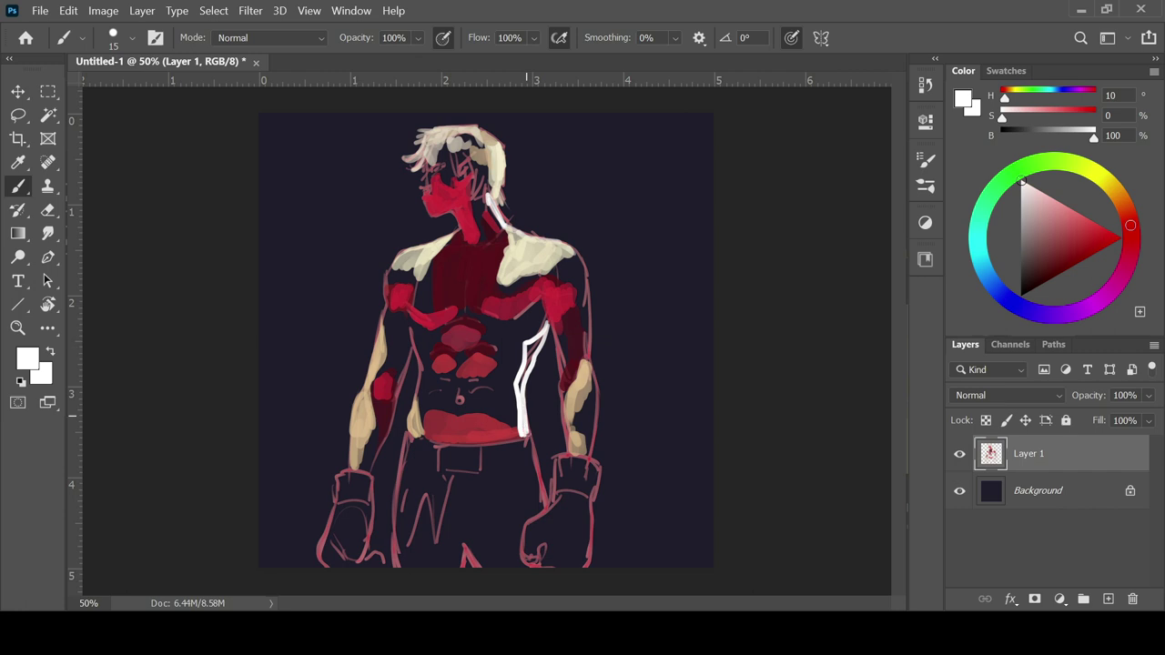
{"action": "left_click_drag", "start_coordinate": [525, 375], "coordinate": [529, 348]}
{"action": "left_click_drag", "start_coordinate": [528, 448], "coordinate": [543, 506]}
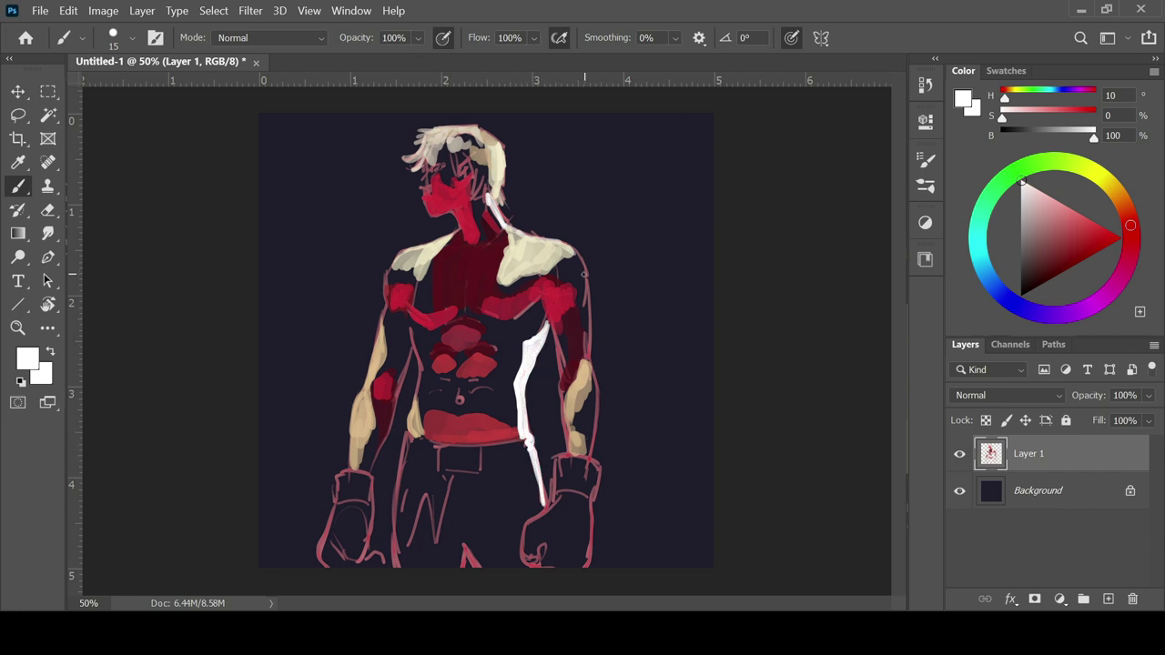
Paint white rim light along the outer edge of the figure's left shoulder and upper arm down to the elbow.
{"action": "left_click_drag", "start_coordinate": [570, 248], "coordinate": [585, 293]}
{"action": "key", "text": "ctrl+z"}
{"action": "left_click_drag", "start_coordinate": [591, 357], "coordinate": [587, 313]}
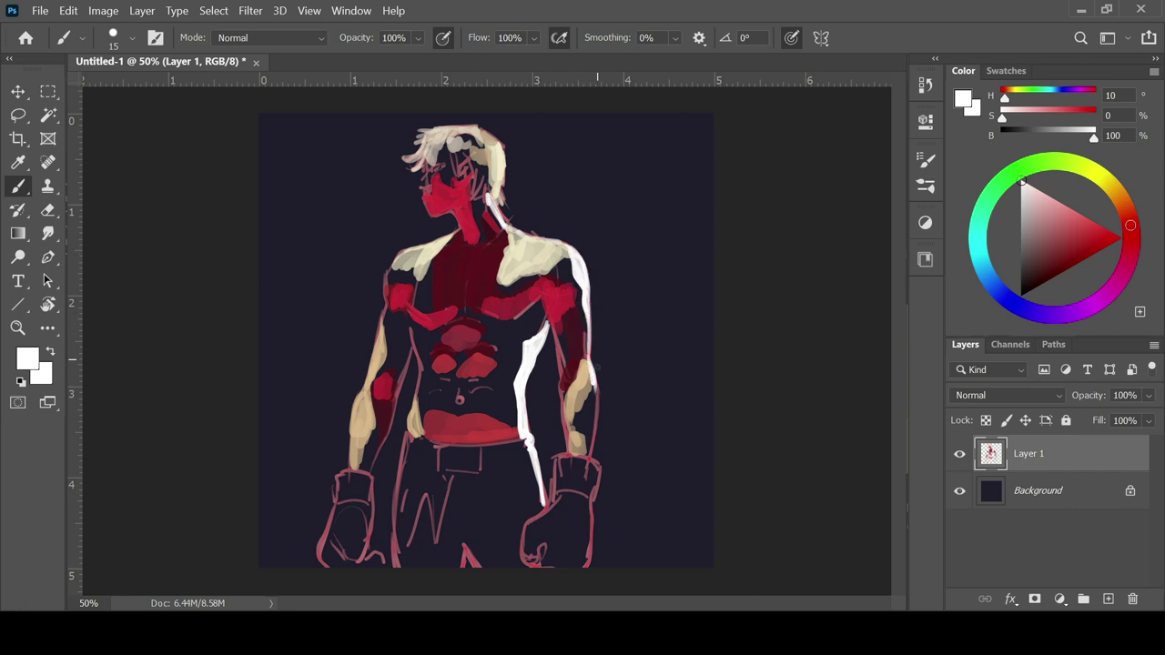
Pick a pale pink of H 10, S 21, B 93 and paint rim light along the inner edge of the figure's right arm.
{"action": "left_click", "coordinate": [412, 361], "text": "alt"}
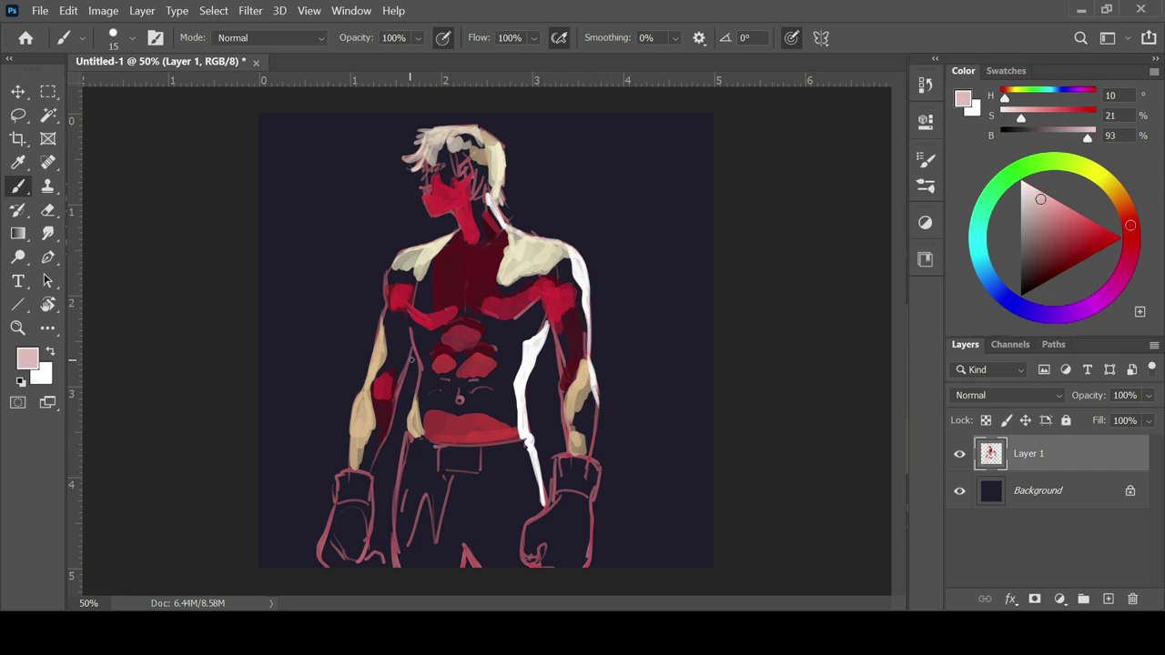
{"action": "mouse_move", "coordinate": [411, 353]}
{"action": "left_mouse_down"}
{"action": "mouse_move", "coordinate": [401, 388]}
{"action": "mouse_move", "coordinate": [411, 352]}
{"action": "left_mouse_up"}
{"action": "left_click_drag", "start_coordinate": [403, 397], "coordinate": [369, 475]}
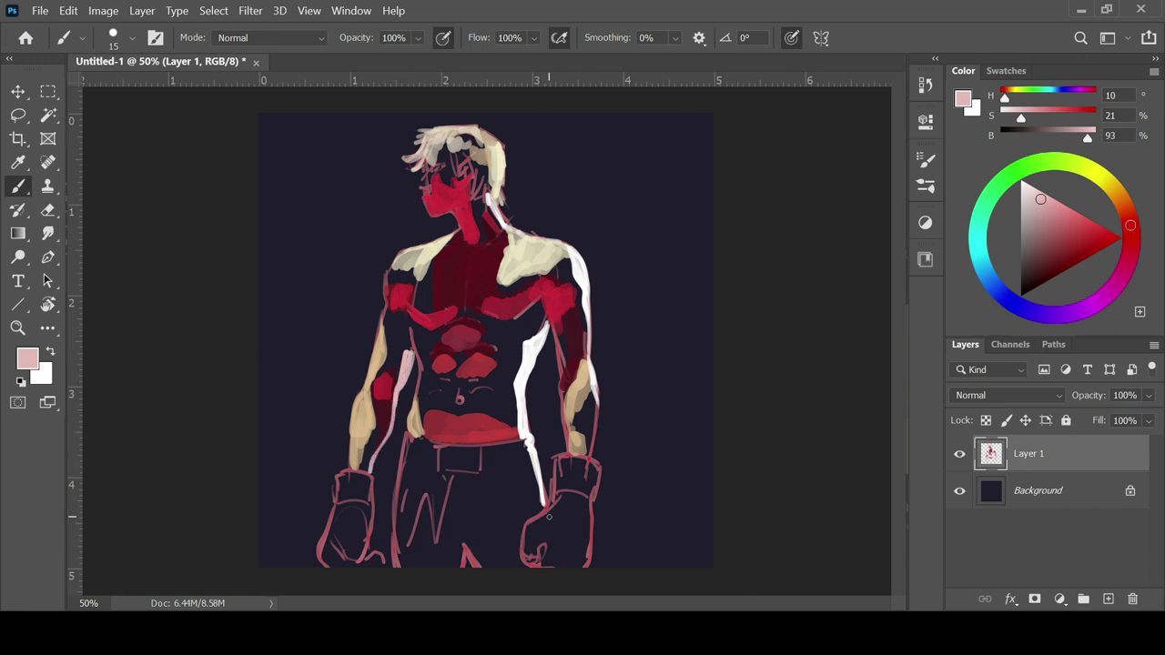
Pick a dark red with hue 3 and paint the ribs and the area around the abdominal muscles with a size 40 brush.
{"action": "left_click", "coordinate": [1053, 254]}
{"action": "key", "text": "bracketright"}
{"action": "key", "text": "bracketright"}
{"action": "key", "text": "bracketright"}
{"action": "key", "text": "bracketright"}
{"action": "key", "text": "bracketright"}
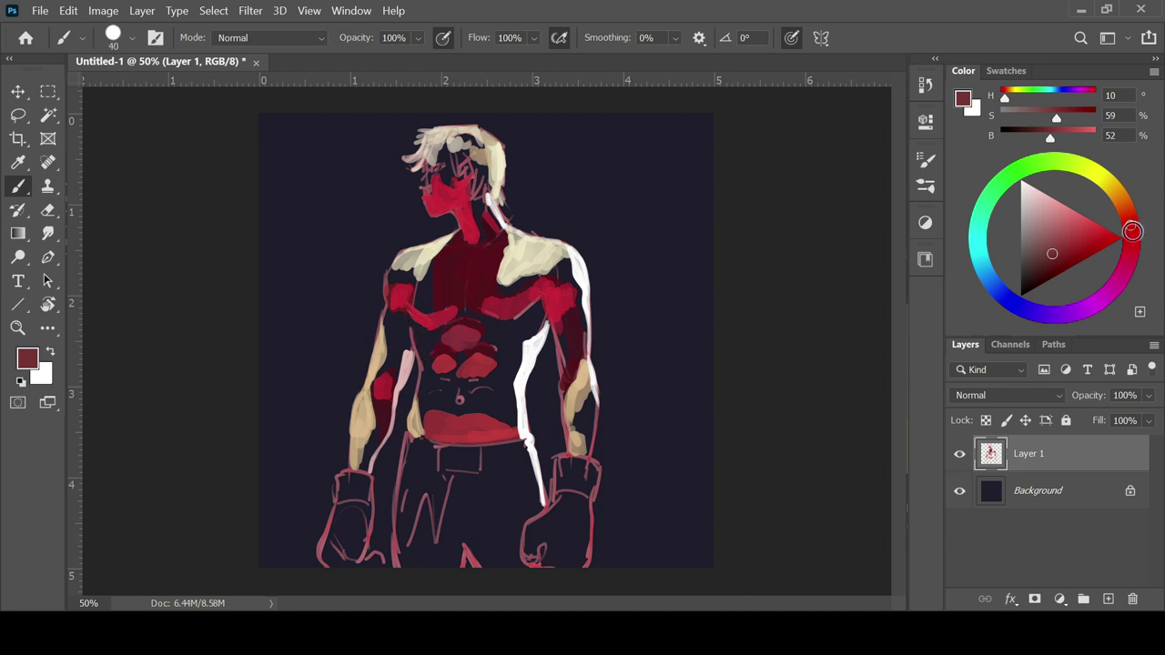
{"action": "left_click", "coordinate": [1131, 234]}
{"action": "mouse_move", "coordinate": [465, 311]}
{"action": "left_mouse_down"}
{"action": "mouse_move", "coordinate": [497, 338]}
{"action": "mouse_move", "coordinate": [530, 303]}
{"action": "mouse_move", "coordinate": [549, 309]}
{"action": "mouse_move", "coordinate": [533, 310]}
{"action": "mouse_move", "coordinate": [521, 343]}
{"action": "mouse_move", "coordinate": [493, 338]}
{"action": "mouse_move", "coordinate": [510, 356]}
{"action": "mouse_move", "coordinate": [465, 348]}
{"action": "mouse_move", "coordinate": [447, 379]}
{"action": "left_mouse_up"}
Darken the red to H 3, S 67, B 44 and fill the rest of the abdomen and the figure's right pectoral.
{"action": "left_click", "coordinate": [1051, 263]}
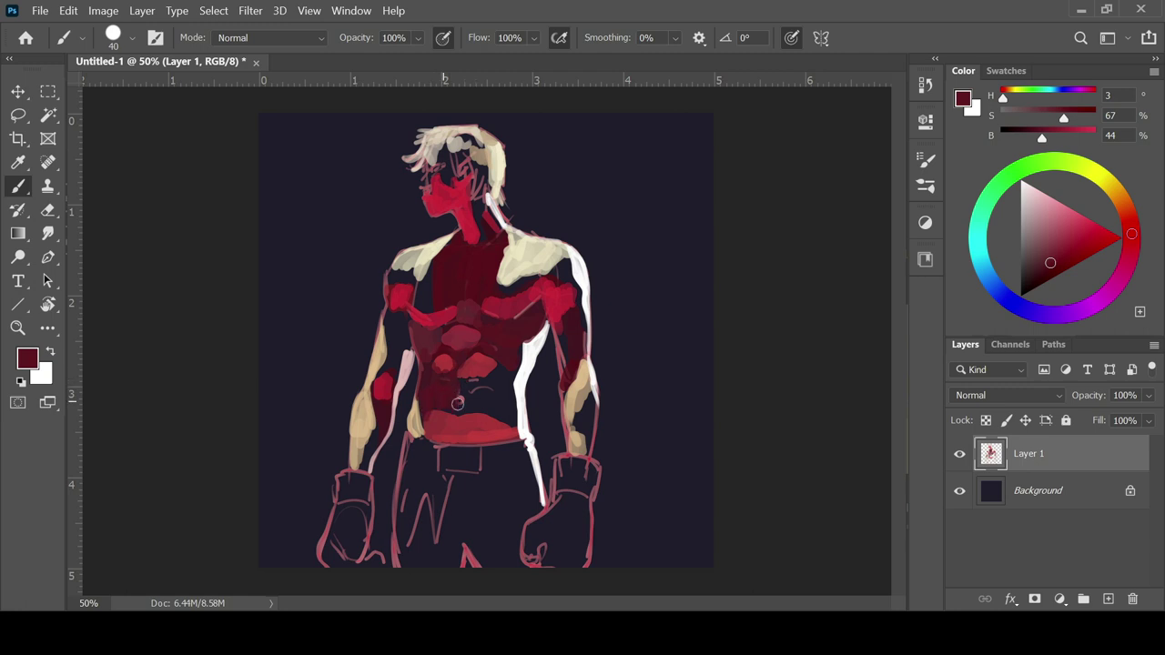
{"action": "mouse_move", "coordinate": [499, 367]}
{"action": "left_mouse_down"}
{"action": "mouse_move", "coordinate": [515, 380]}
{"action": "mouse_move", "coordinate": [482, 411]}
{"action": "mouse_move", "coordinate": [464, 399]}
{"action": "mouse_move", "coordinate": [515, 420]}
{"action": "left_mouse_up"}
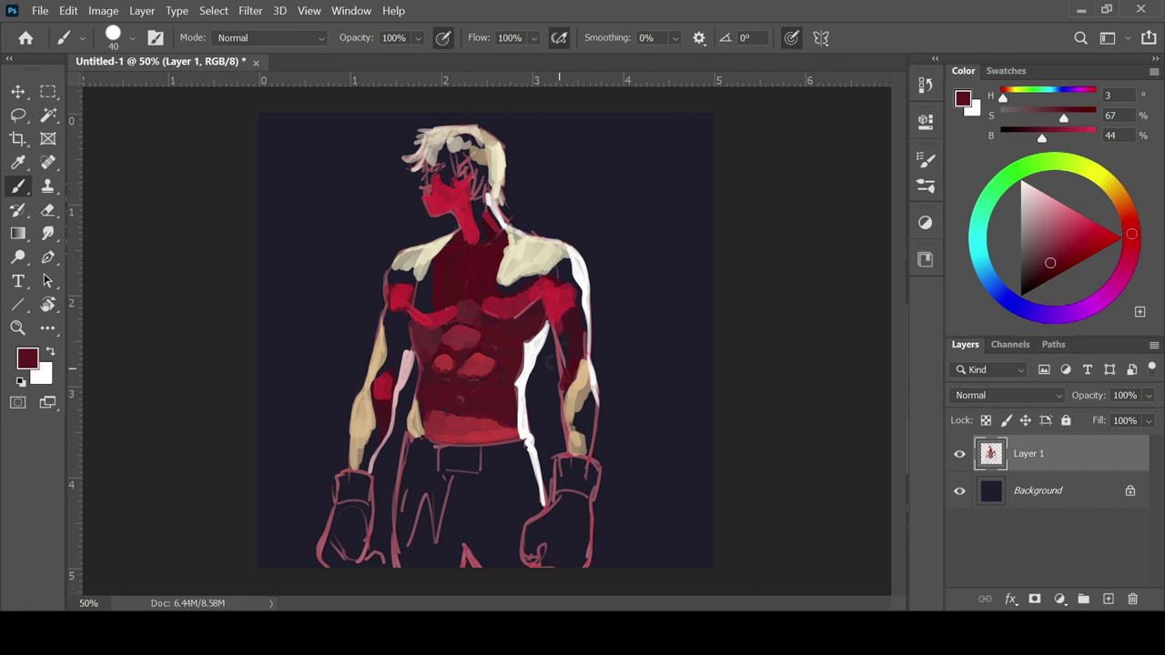
{"action": "left_click_drag", "start_coordinate": [437, 291], "coordinate": [422, 296]}
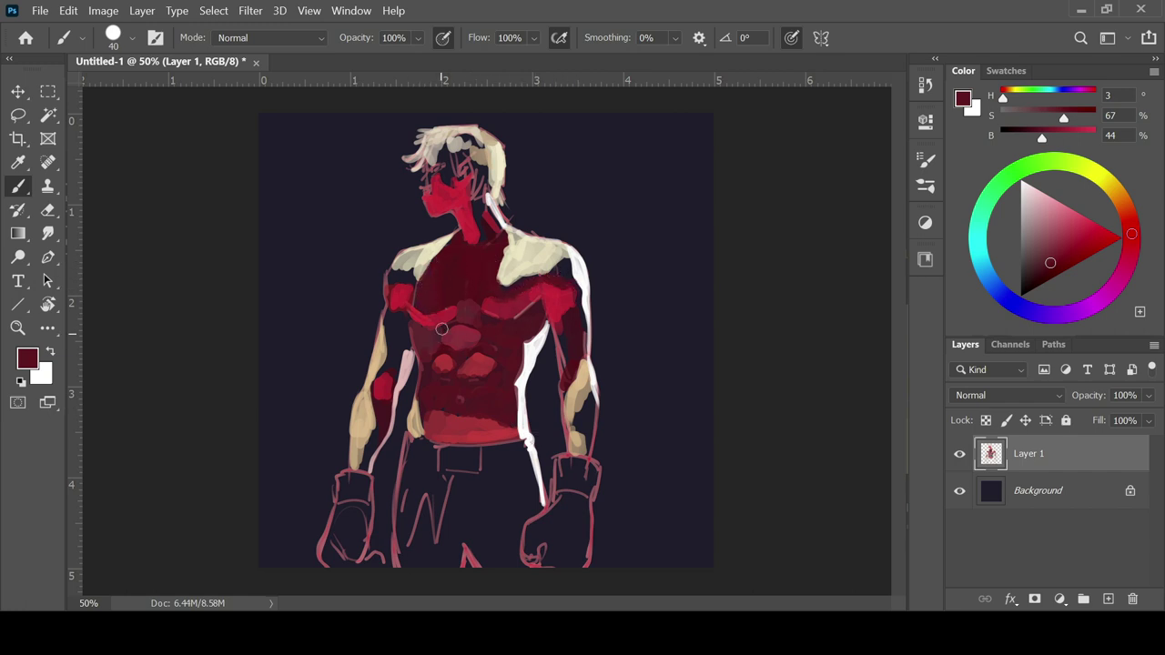
Pick a red of H 9, S 70, B 53 and fill the figure's right upper arm and the outer left forearm.
{"action": "left_click", "coordinate": [1132, 226]}
{"action": "left_click", "coordinate": [1058, 256]}
{"action": "mouse_move", "coordinate": [389, 306]}
{"action": "left_mouse_down"}
{"action": "mouse_move", "coordinate": [405, 316]}
{"action": "mouse_move", "coordinate": [387, 387]}
{"action": "left_mouse_up"}
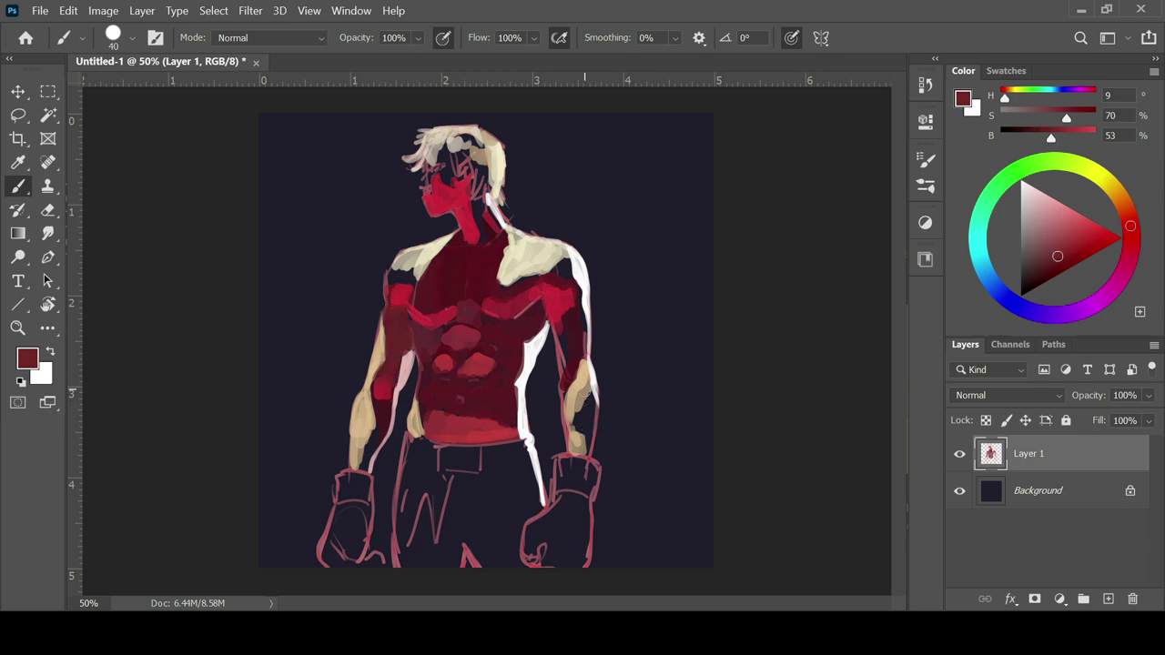
{"action": "mouse_move", "coordinate": [586, 402]}
{"action": "left_mouse_down"}
{"action": "mouse_move", "coordinate": [587, 451]}
{"action": "mouse_move", "coordinate": [582, 437]}
{"action": "left_mouse_up"}
Fill the figure's left upper arm with dark red and its inner edge with red of H 10, S 75, B 93, using brush size 30.
{"action": "key", "text": "bracketleft"}
{"action": "left_click", "coordinate": [587, 414], "text": "alt"}
{"action": "left_click", "coordinate": [591, 331], "text": "alt"}
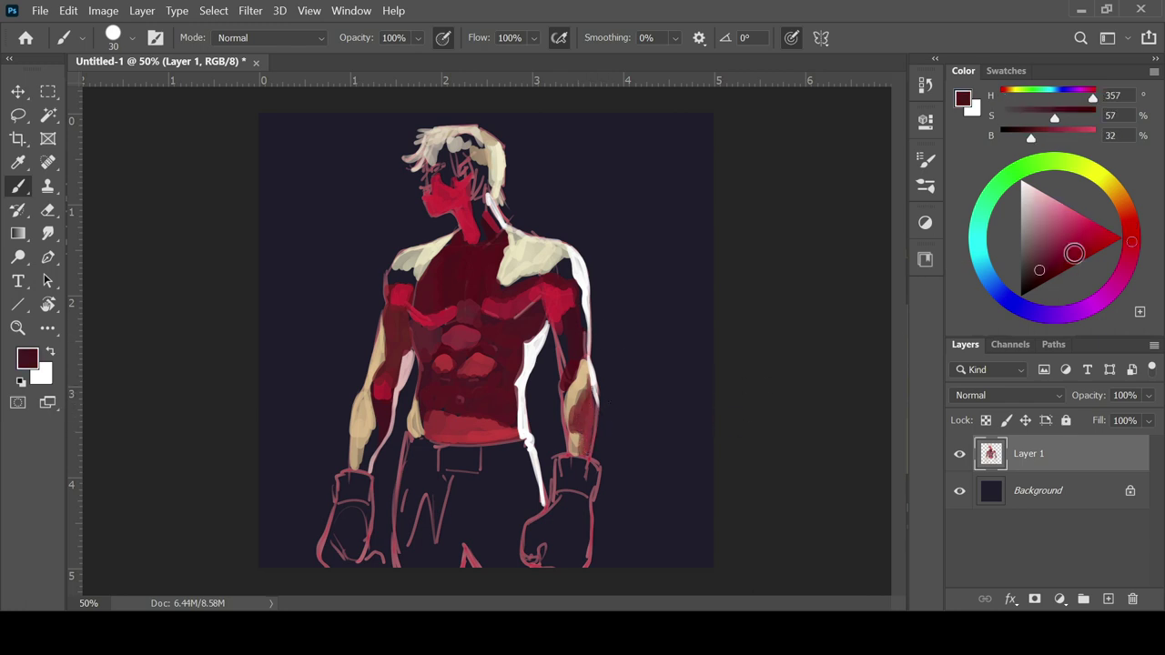
{"action": "mouse_move", "coordinate": [583, 326]}
{"action": "left_mouse_down"}
{"action": "mouse_move", "coordinate": [585, 357]}
{"action": "mouse_move", "coordinate": [561, 331]}
{"action": "left_mouse_up"}
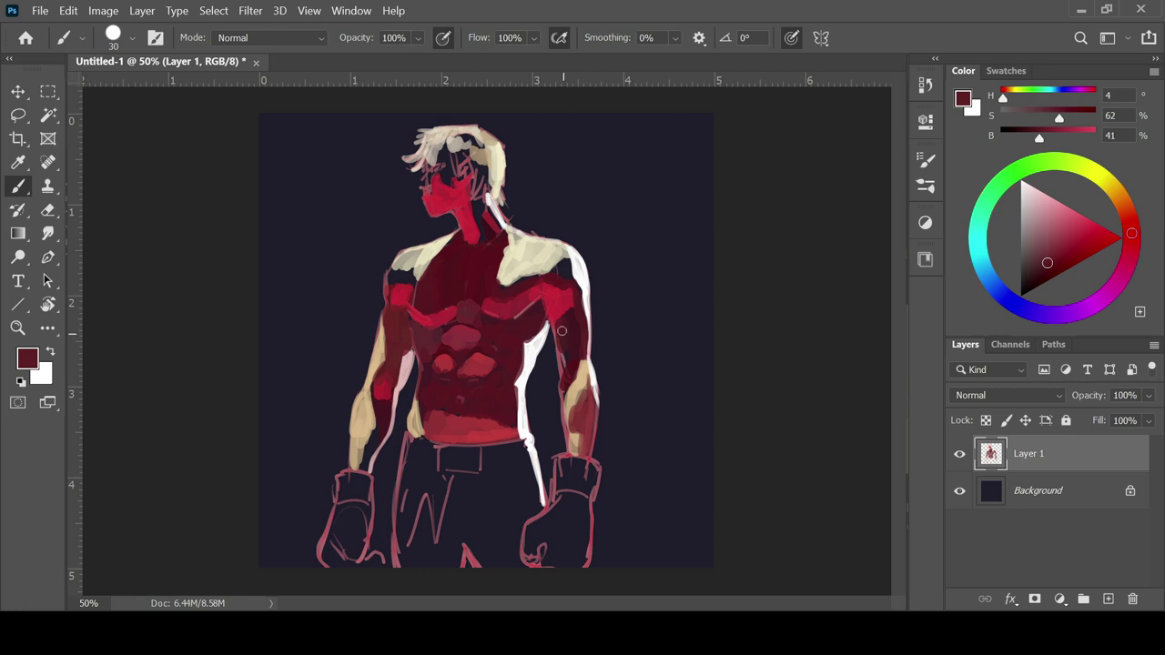
{"action": "left_click", "coordinate": [556, 331], "text": "alt"}
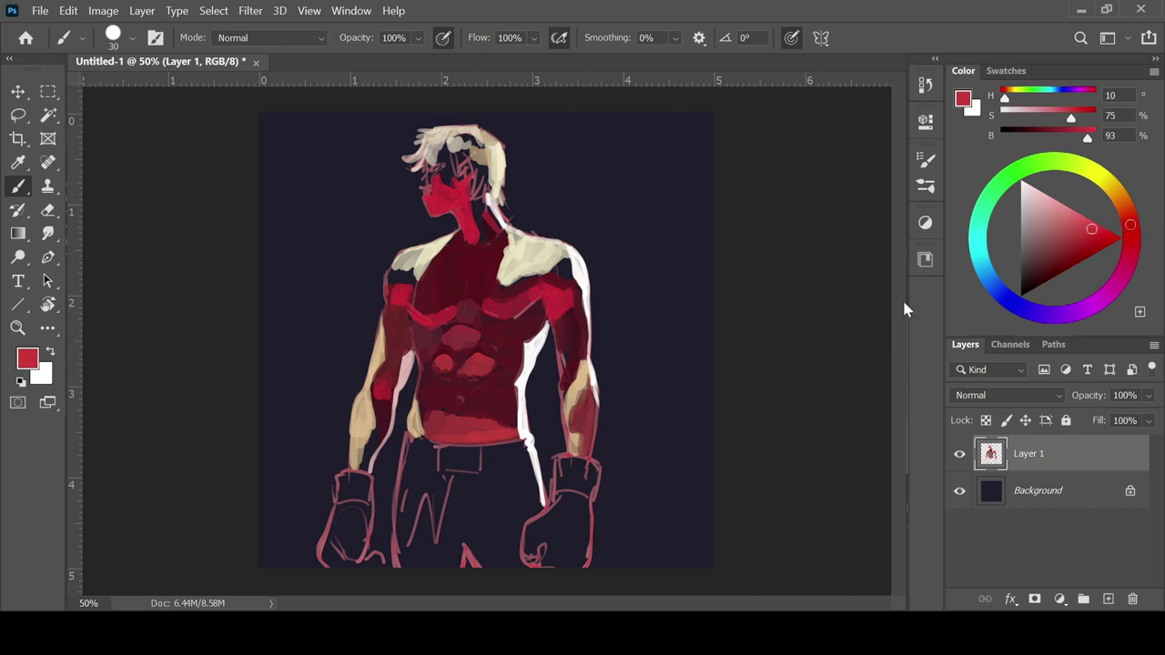
{"action": "left_click_drag", "start_coordinate": [562, 360], "coordinate": [568, 390]}
Sample the neck red, darken it to H 1, S 67, B 55 and shade the back of the neck.
{"action": "left_click", "coordinate": [473, 228], "text": "alt"}
{"action": "left_click_drag", "start_coordinate": [1083, 235], "coordinate": [1067, 247]}
{"action": "left_click_drag", "start_coordinate": [477, 201], "coordinate": [482, 238]}
{"action": "left_click_drag", "start_coordinate": [1067, 247], "coordinate": [1059, 254]}
{"action": "mouse_move", "coordinate": [484, 237]}
{"action": "left_mouse_down"}
{"action": "mouse_move", "coordinate": [471, 202]}
{"action": "mouse_move", "coordinate": [487, 240]}
{"action": "left_mouse_up"}
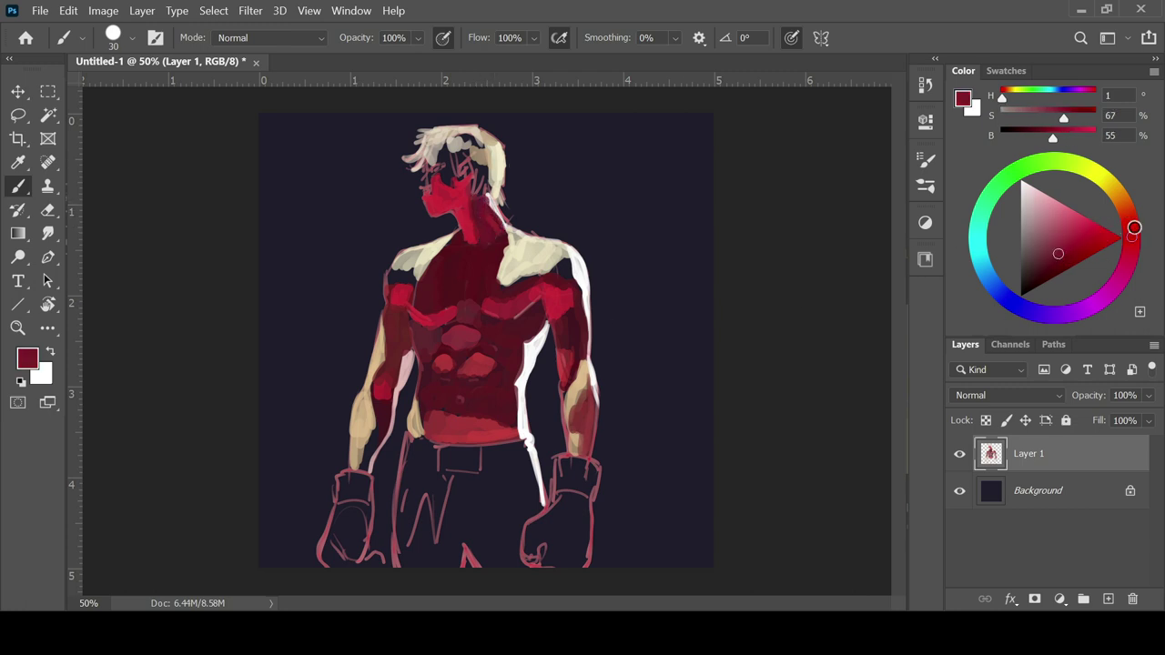
Pick a red of H 8, S 65, B 52 and paint the forehead and temple below the hairline.
{"action": "left_click", "coordinate": [1132, 227]}
{"action": "left_click", "coordinate": [1055, 256]}
{"action": "left_click_drag", "start_coordinate": [444, 152], "coordinate": [447, 166]}
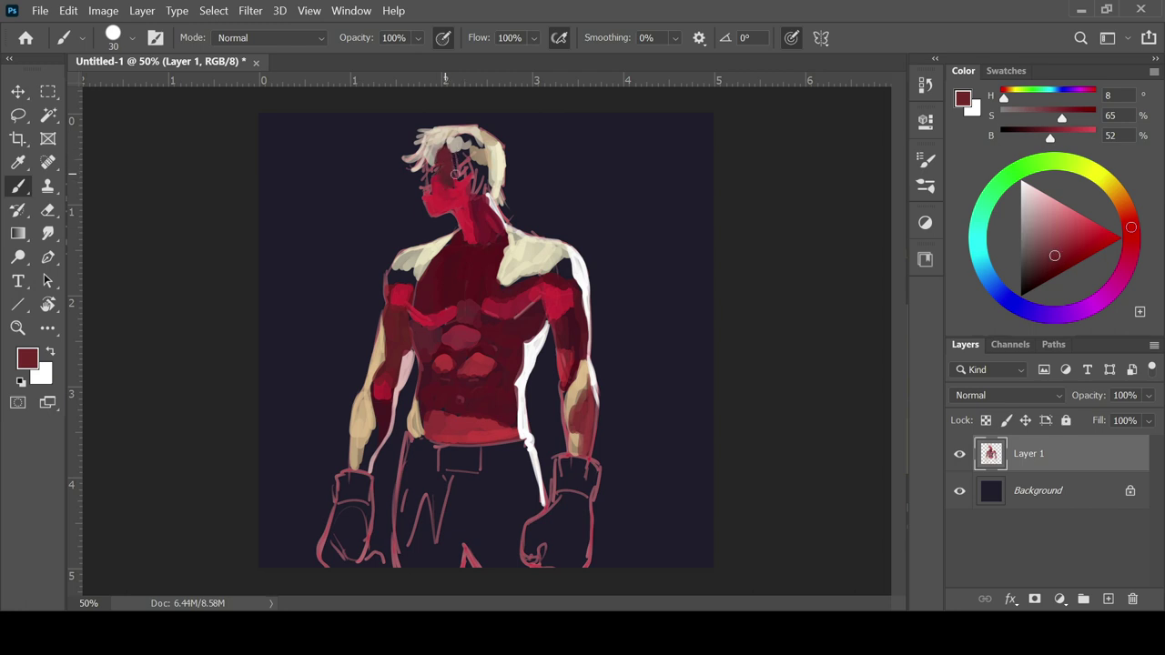
Refine the facial features with a small brush in dark red and bright red sampled from the face.
{"action": "key", "text": "bracketleft"}
{"action": "key", "text": "bracketleft"}
{"action": "left_click", "coordinate": [426, 191], "text": "alt"}
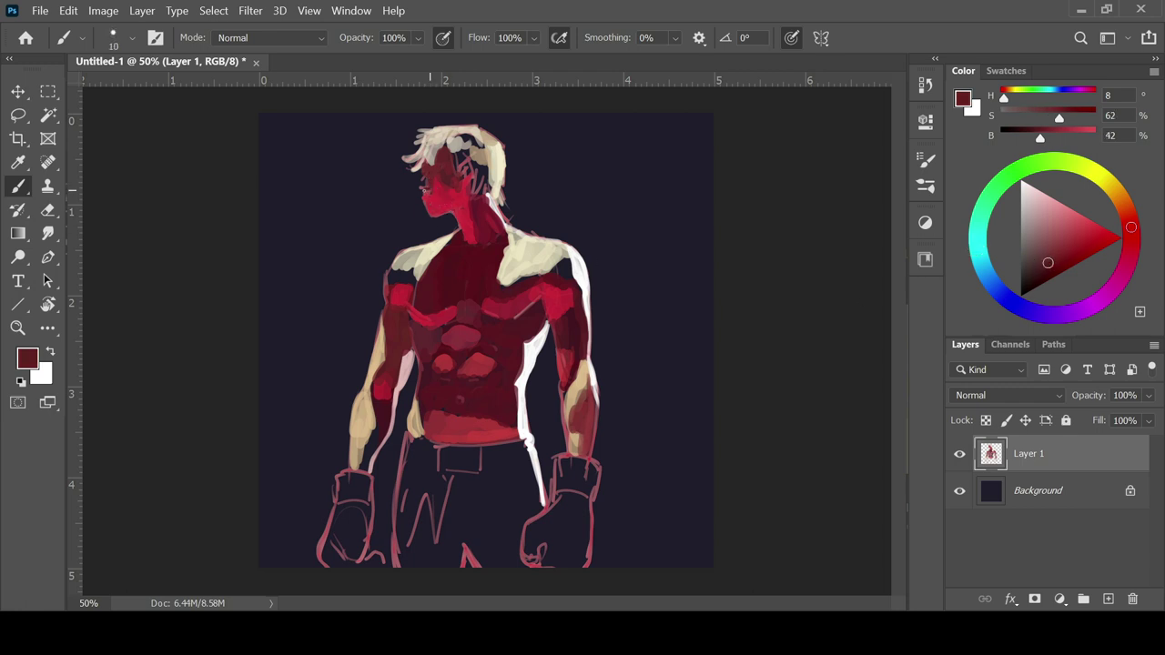
{"action": "left_click", "coordinate": [1131, 240]}
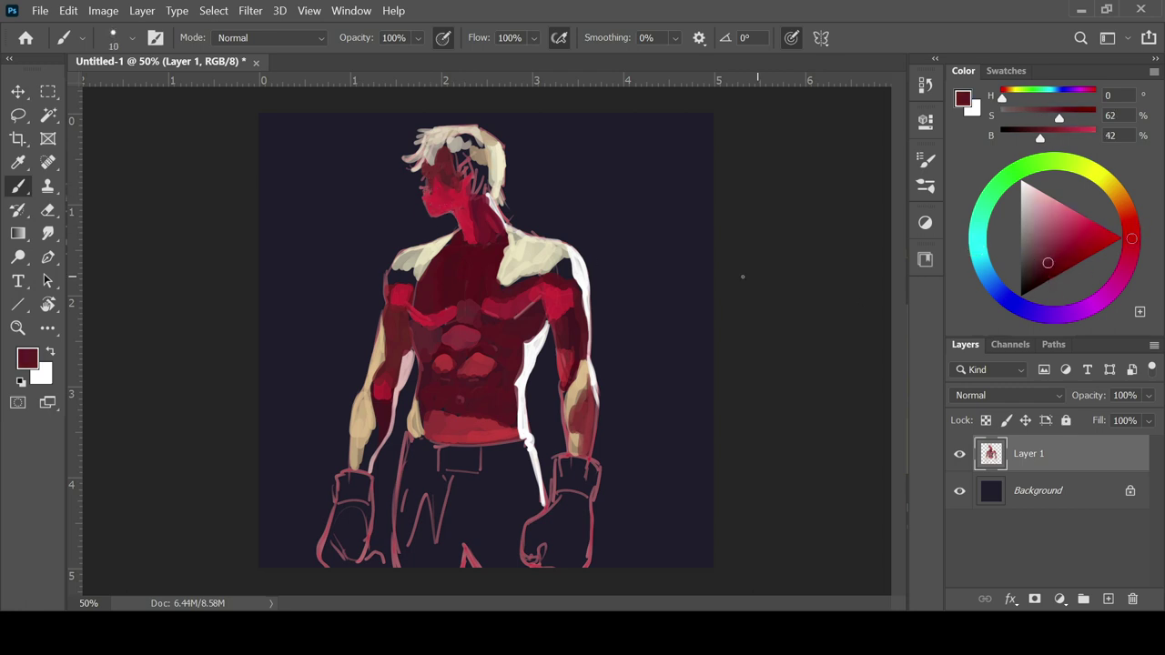
{"action": "left_click", "coordinate": [427, 194], "text": "alt"}
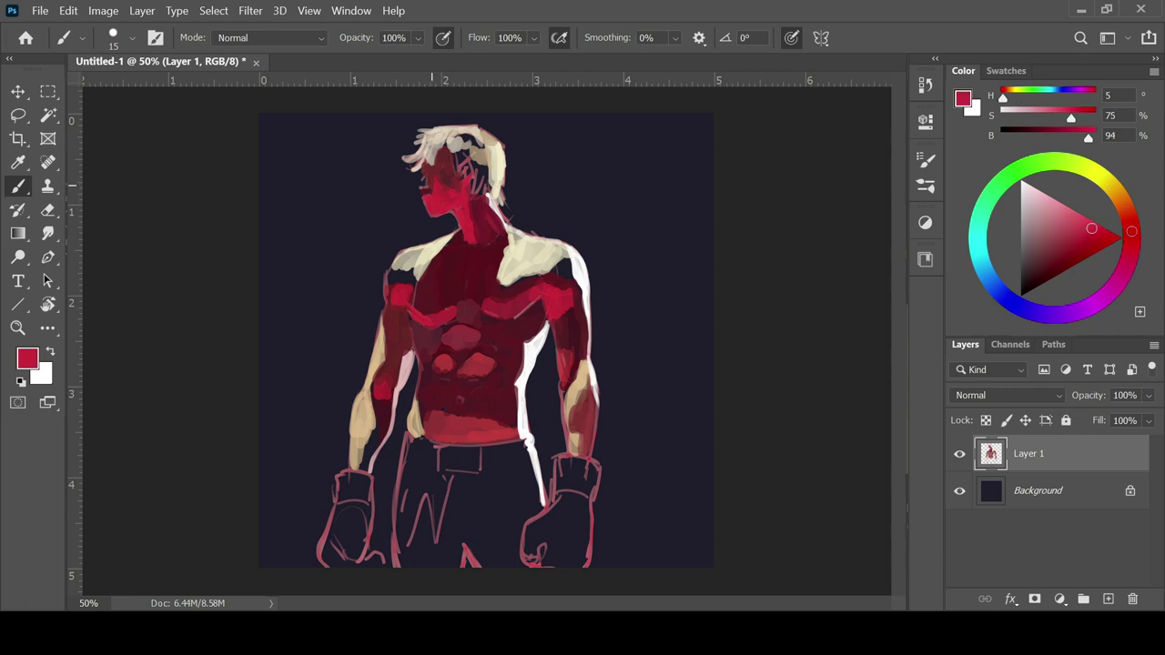
Add a pale highlight of H 19, S 18, B 99 on the nose and shade the eye area in sampled dark red.
{"action": "left_click", "coordinate": [1026, 186]}
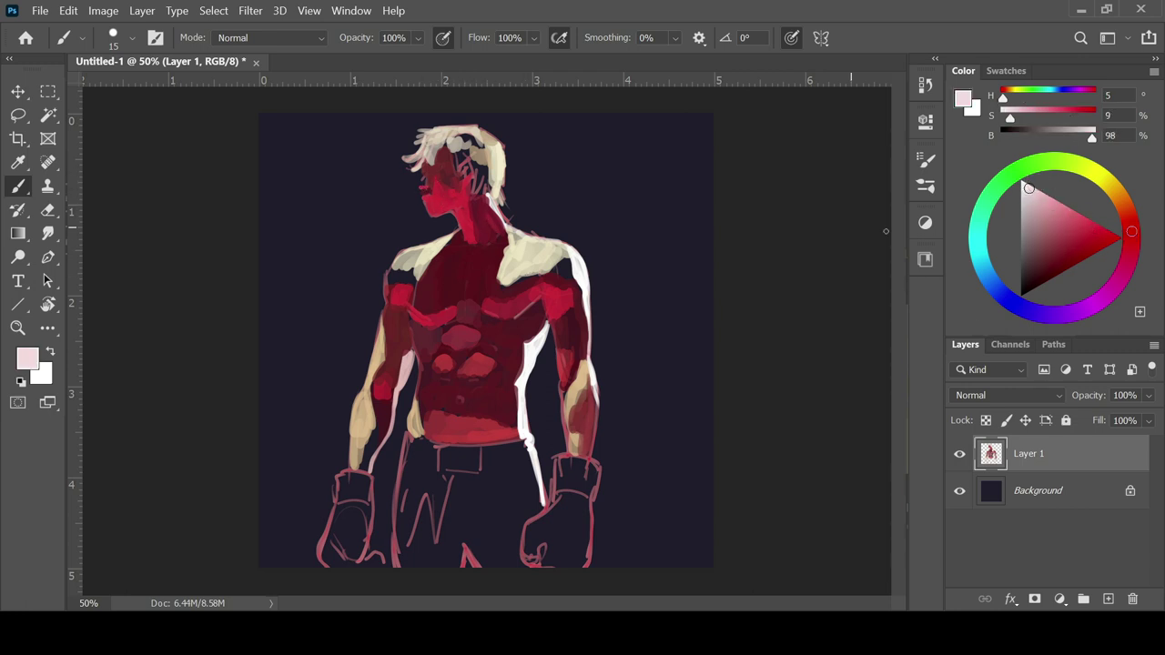
{"action": "left_click_drag", "start_coordinate": [1027, 186], "coordinate": [1039, 192]}
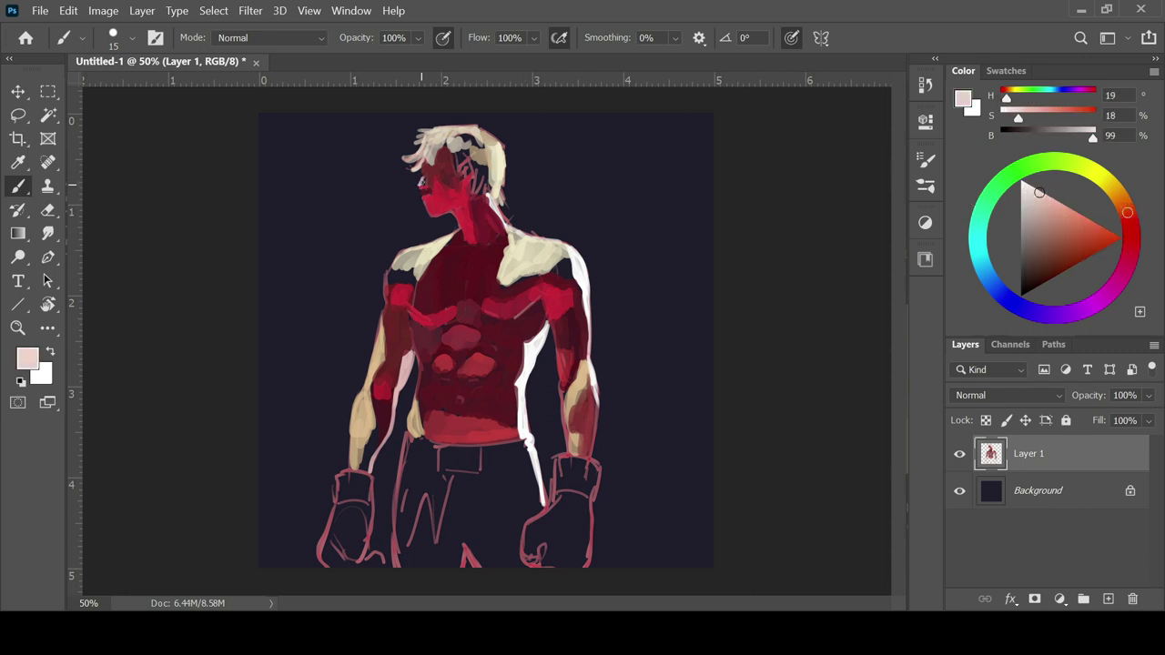
{"action": "left_click", "coordinate": [427, 171], "text": "alt"}
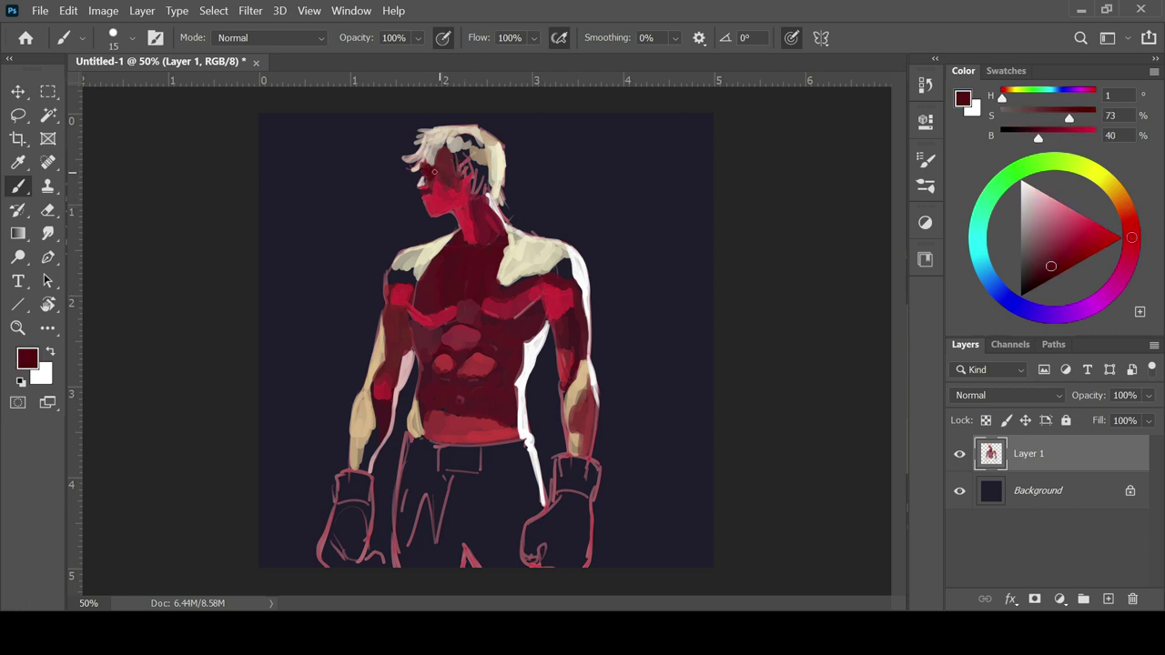
Pick a near-black of H 1, S 46, B 11 and paint the hair around the ear, bringing the brush size to 25.
{"action": "left_click", "coordinate": [1026, 286]}
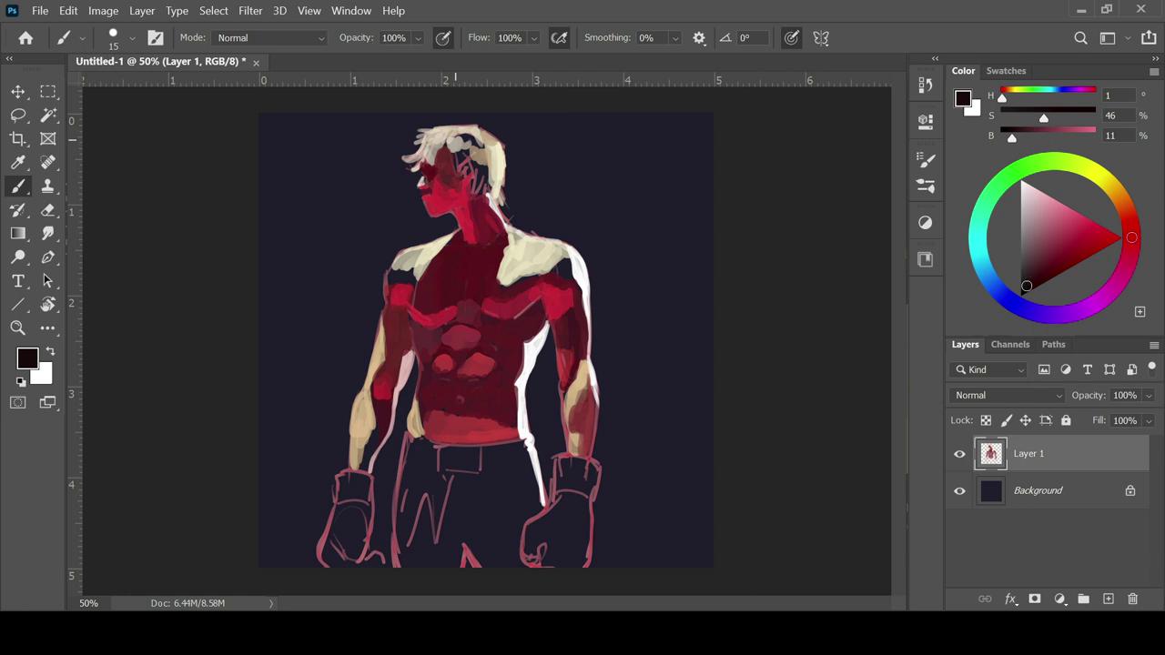
{"action": "mouse_move", "coordinate": [453, 151]}
{"action": "left_mouse_down"}
{"action": "mouse_move", "coordinate": [441, 173]}
{"action": "mouse_move", "coordinate": [454, 150]}
{"action": "mouse_move", "coordinate": [488, 190]}
{"action": "left_mouse_up"}
{"action": "key", "text": "bracketright"}
{"action": "key", "text": "bracketright"}
{"action": "key", "text": "bracketright"}
{"action": "key", "text": "bracketleft"}
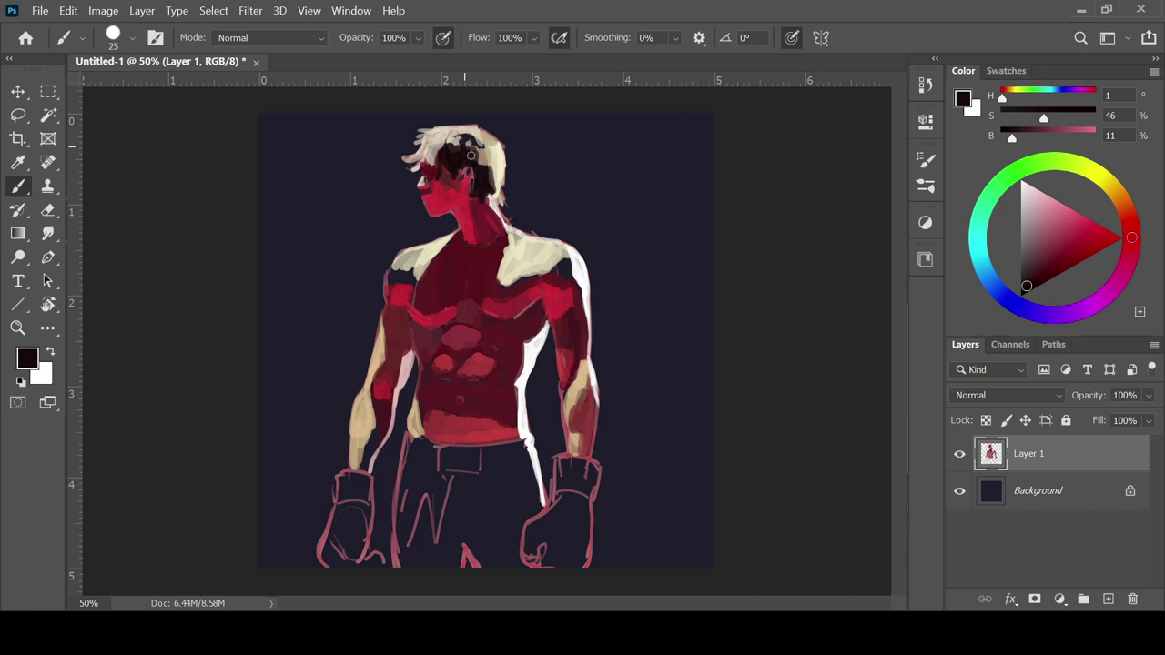
Sample a dark brown from the hair and shade the fringe with a size 40 brush.
{"action": "key", "text": "bracketright"}
{"action": "key", "text": "bracketright"}
{"action": "key", "text": "bracketright"}
{"action": "left_click", "coordinate": [463, 150], "text": "alt"}
{"action": "mouse_move", "coordinate": [433, 141]}
{"action": "left_mouse_down"}
{"action": "mouse_move", "coordinate": [469, 137]}
{"action": "mouse_move", "coordinate": [433, 155]}
{"action": "left_mouse_up"}
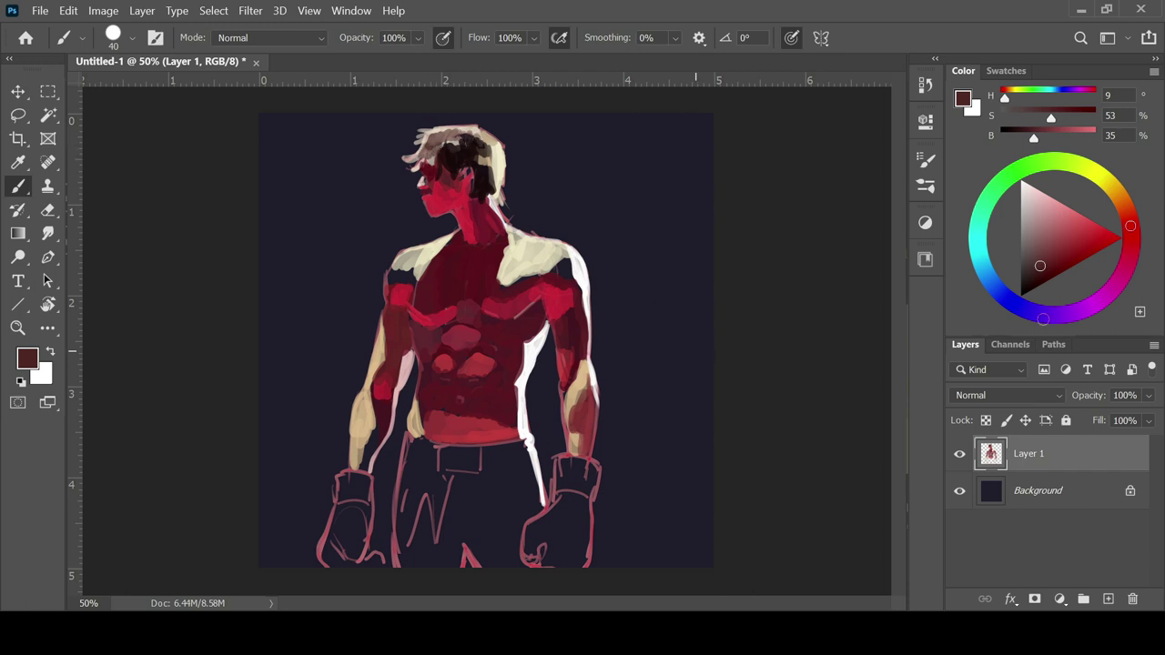
Pick a light peach tone and shade the lower part of the figure's left shoulder with a size 40 brush.
{"action": "left_click", "coordinate": [1127, 207]}
{"action": "left_click", "coordinate": [1059, 224]}
{"action": "left_click", "coordinate": [1065, 218]}
{"action": "key", "text": "bracketleft"}
{"action": "key", "text": "bracketleft"}
{"action": "key", "text": "bracketleft"}
{"action": "key", "text": "bracketright"}
{"action": "key", "text": "bracketright"}
{"action": "key", "text": "bracketright"}
{"action": "mouse_move", "coordinate": [559, 272]}
{"action": "left_mouse_down"}
{"action": "mouse_move", "coordinate": [506, 286]}
{"action": "mouse_move", "coordinate": [602, 267]}
{"action": "mouse_move", "coordinate": [500, 277]}
{"action": "mouse_move", "coordinate": [512, 285]}
{"action": "mouse_move", "coordinate": [538, 258]}
{"action": "mouse_move", "coordinate": [519, 283]}
{"action": "mouse_move", "coordinate": [561, 278]}
{"action": "left_mouse_up"}
Set the paint colour to H 28, S 56, B 91 and shade the lower part of the figure's right shoulder.
{"action": "left_click", "coordinate": [1123, 202]}
{"action": "left_click", "coordinate": [1073, 220]}
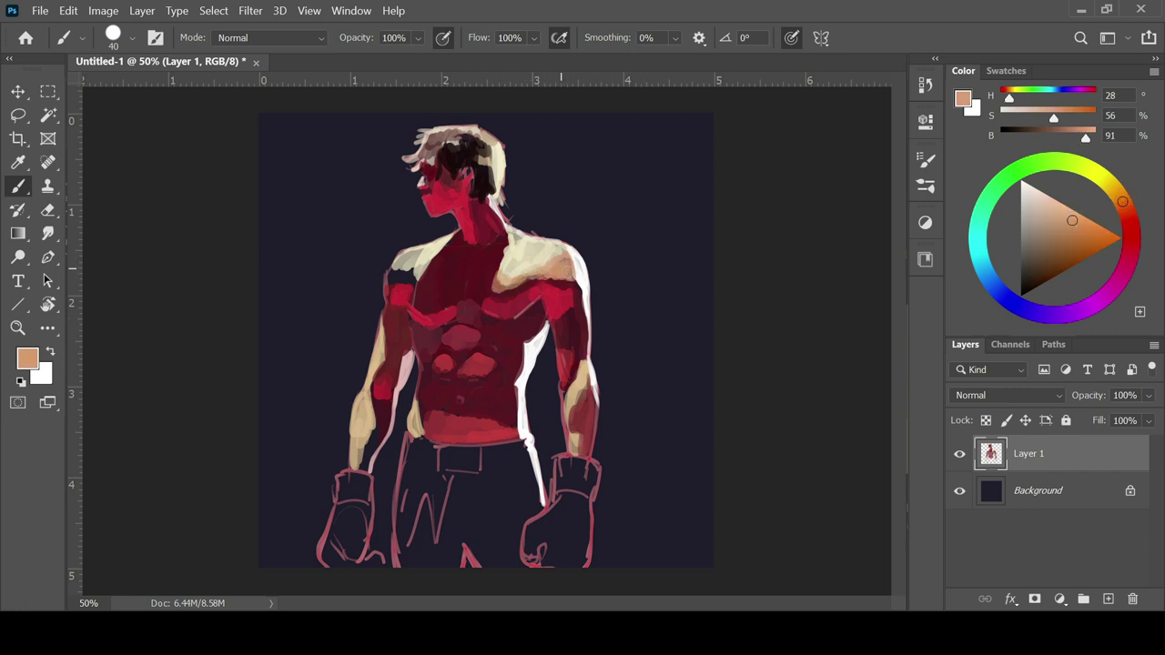
{"action": "mouse_move", "coordinate": [391, 273]}
{"action": "left_mouse_down"}
{"action": "mouse_move", "coordinate": [421, 252]}
{"action": "mouse_move", "coordinate": [393, 278]}
{"action": "left_mouse_up"}
{"action": "key", "text": "ctrl+z"}
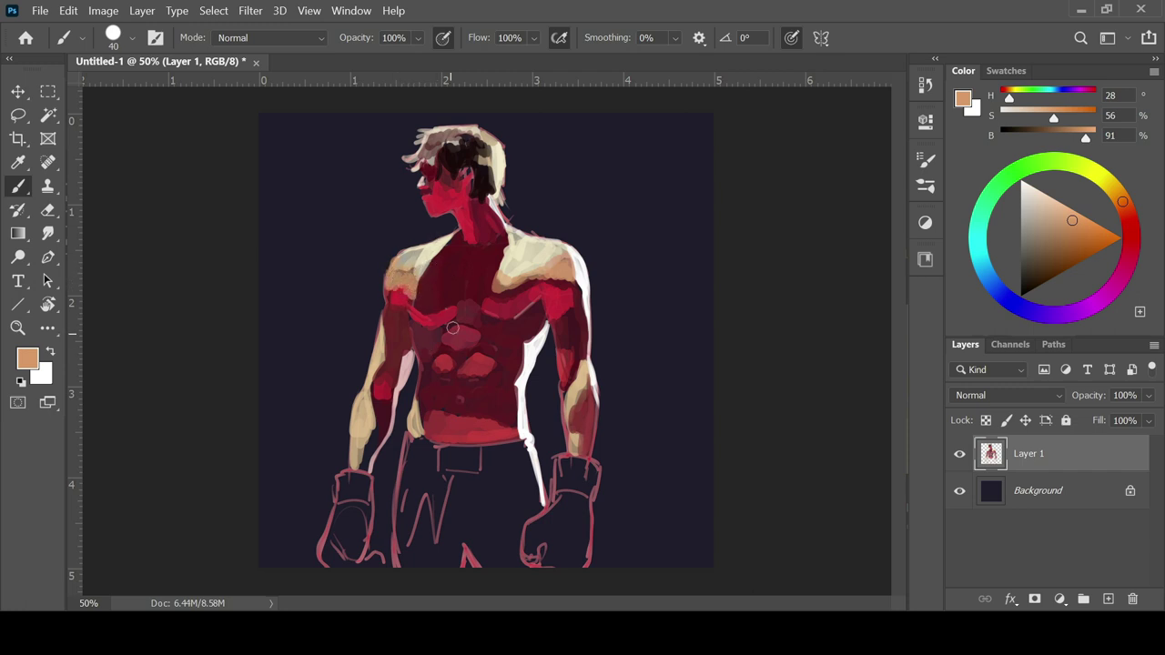
Pick a warm orange tone and shade the forearm on the image's left, bringing the brush size to 25.
{"action": "key", "text": "bracketright"}
{"action": "left_click", "coordinate": [1126, 209]}
{"action": "left_click", "coordinate": [1073, 236]}
{"action": "left_click_drag", "start_coordinate": [373, 417], "coordinate": [362, 463]}
{"action": "left_click", "coordinate": [385, 437], "text": "alt"}
{"action": "key", "text": "bracketleft"}
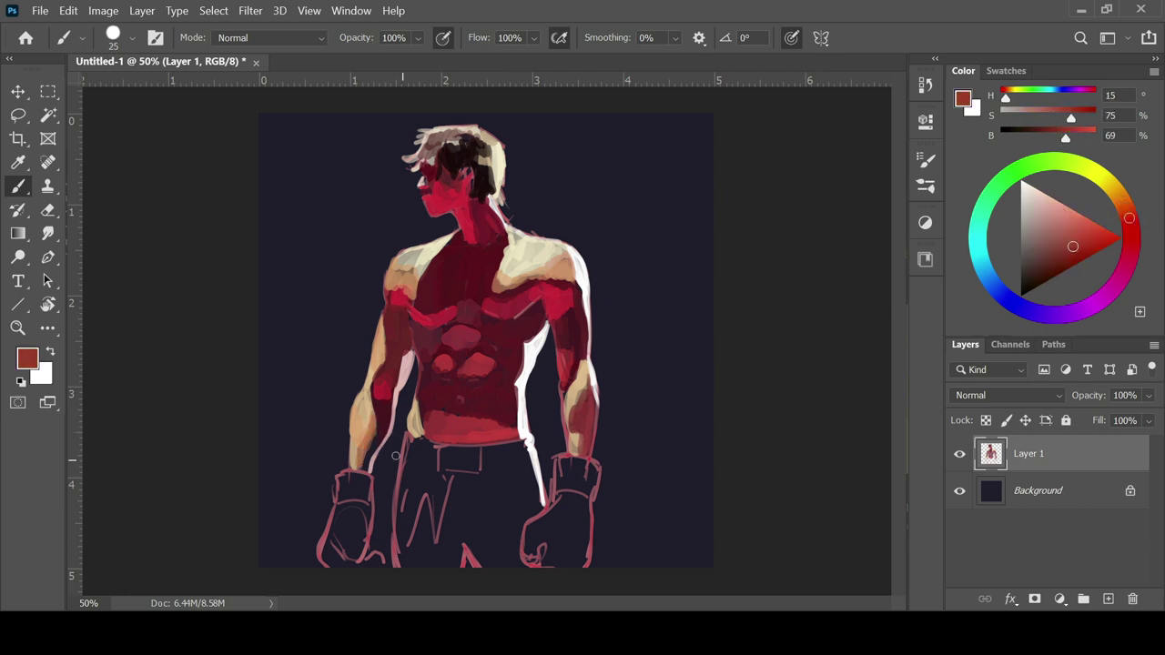
Set the paint colour to H 15, S 36, B 64 and soften the same forearm near the wrist with a size 30 brush.
{"action": "key", "text": "bracketright"}
{"action": "left_click", "coordinate": [1044, 236]}
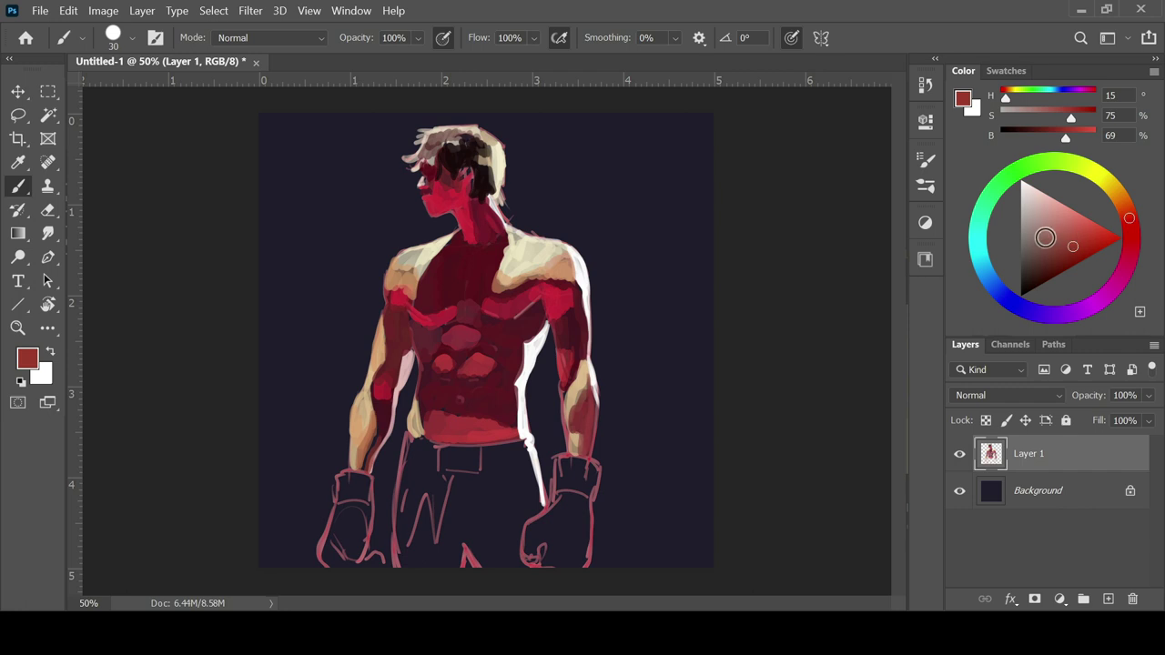
{"action": "left_click_drag", "start_coordinate": [373, 442], "coordinate": [370, 451]}
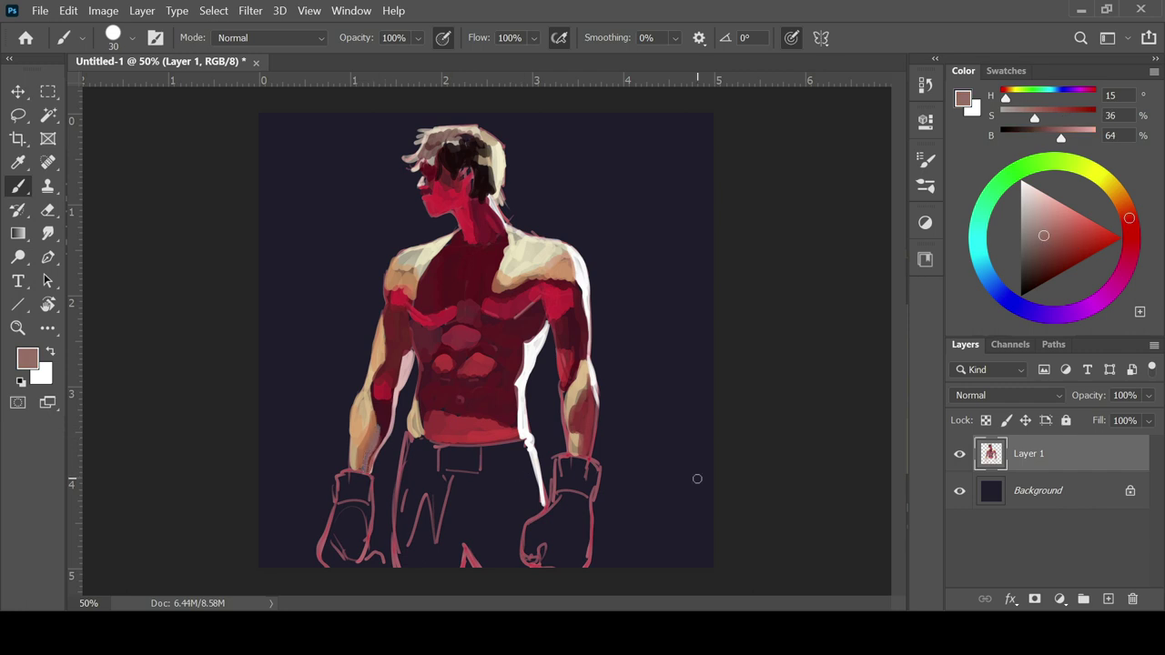
Paint a thin muted pink stroke along the inner edge of the arm on the image's right with a smaller brush.
{"action": "key", "text": "bracketleft"}
{"action": "key", "text": "bracketleft"}
{"action": "key", "text": "bracketleft"}
{"action": "left_click_drag", "start_coordinate": [559, 360], "coordinate": [561, 390]}
Set the paint colour to H 350, S 45, B 27 and fill in the trousers with a size 40 brush.
{"action": "left_click_drag", "start_coordinate": [1129, 219], "coordinate": [1131, 239]}
{"action": "left_click_drag", "start_coordinate": [1038, 253], "coordinate": [1057, 255]}
{"action": "key", "text": "bracketright"}
{"action": "key", "text": "bracketright"}
{"action": "key", "text": "bracketright"}
{"action": "key", "text": "bracketright"}
{"action": "key", "text": "bracketright"}
{"action": "mouse_move", "coordinate": [401, 566]}
{"action": "left_mouse_down"}
{"action": "mouse_move", "coordinate": [444, 534]}
{"action": "mouse_move", "coordinate": [487, 524]}
{"action": "mouse_move", "coordinate": [460, 483]}
{"action": "mouse_move", "coordinate": [489, 521]}
{"action": "mouse_move", "coordinate": [444, 514]}
{"action": "mouse_move", "coordinate": [450, 570]}
{"action": "mouse_move", "coordinate": [460, 527]}
{"action": "left_mouse_up"}
{"action": "key", "text": "ctrl+z"}
{"action": "left_click", "coordinate": [1039, 260]}
{"action": "left_click", "coordinate": [1136, 252]}
{"action": "key", "text": "ctrl+z"}
{"action": "left_click", "coordinate": [1033, 272]}
{"action": "mouse_move", "coordinate": [406, 497]}
{"action": "left_mouse_down"}
{"action": "mouse_move", "coordinate": [399, 565]}
{"action": "mouse_move", "coordinate": [449, 586]}
{"action": "left_mouse_up"}
{"action": "left_click_drag", "start_coordinate": [435, 471], "coordinate": [397, 535]}
Pick a near-black tone and paint the trousers' shadowed side and the waistband, bringing the brush size to 35.
{"action": "left_click", "coordinate": [493, 471], "text": "alt"}
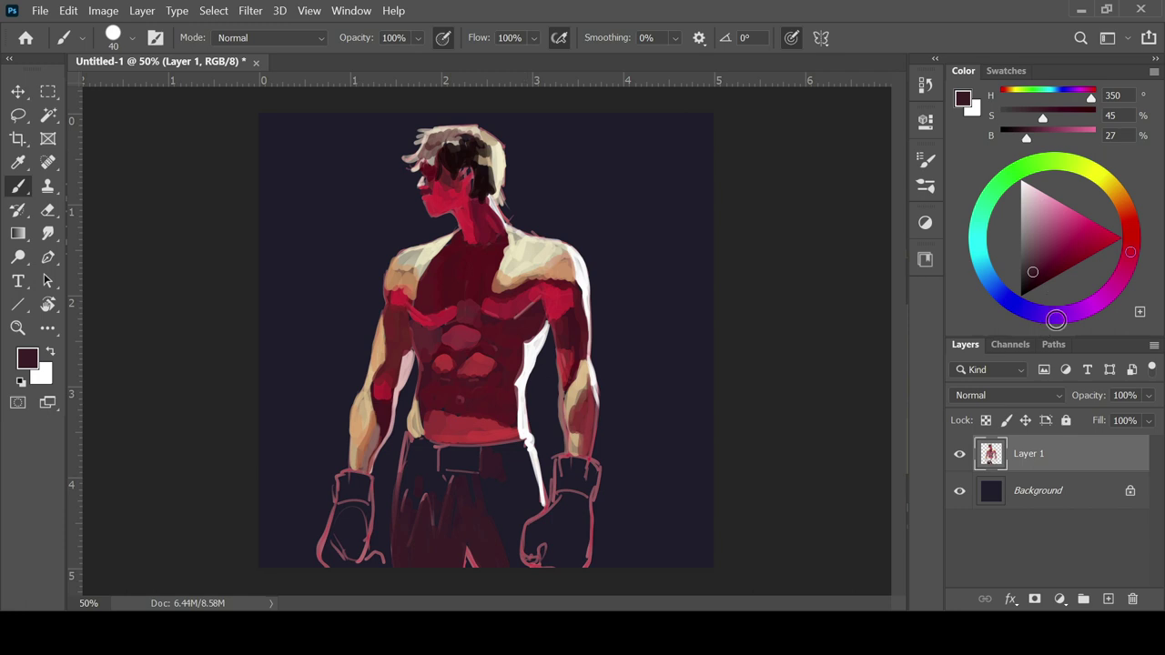
{"action": "left_click", "coordinate": [1023, 286]}
{"action": "mouse_move", "coordinate": [504, 448]}
{"action": "left_mouse_down"}
{"action": "mouse_move", "coordinate": [512, 478]}
{"action": "mouse_move", "coordinate": [526, 468]}
{"action": "mouse_move", "coordinate": [538, 522]}
{"action": "mouse_move", "coordinate": [518, 497]}
{"action": "mouse_move", "coordinate": [494, 512]}
{"action": "mouse_move", "coordinate": [504, 485]}
{"action": "mouse_move", "coordinate": [507, 552]}
{"action": "mouse_move", "coordinate": [493, 549]}
{"action": "mouse_move", "coordinate": [518, 448]}
{"action": "mouse_move", "coordinate": [513, 500]}
{"action": "mouse_move", "coordinate": [537, 506]}
{"action": "mouse_move", "coordinate": [521, 566]}
{"action": "left_mouse_up"}
{"action": "left_click", "coordinate": [561, 473], "text": "alt"}
{"action": "key", "text": "bracketleft"}
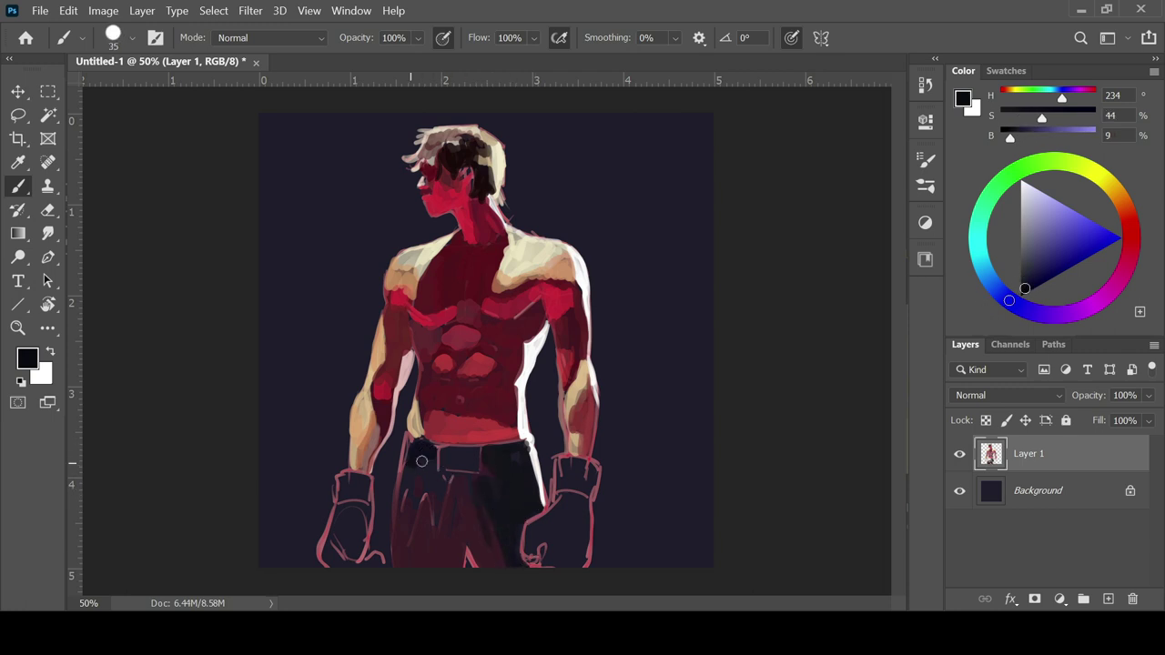
Pick a light grey-blue tone and paint highlights and folds on the lit side of the trousers with a smaller brush.
{"action": "left_click", "coordinate": [1023, 278]}
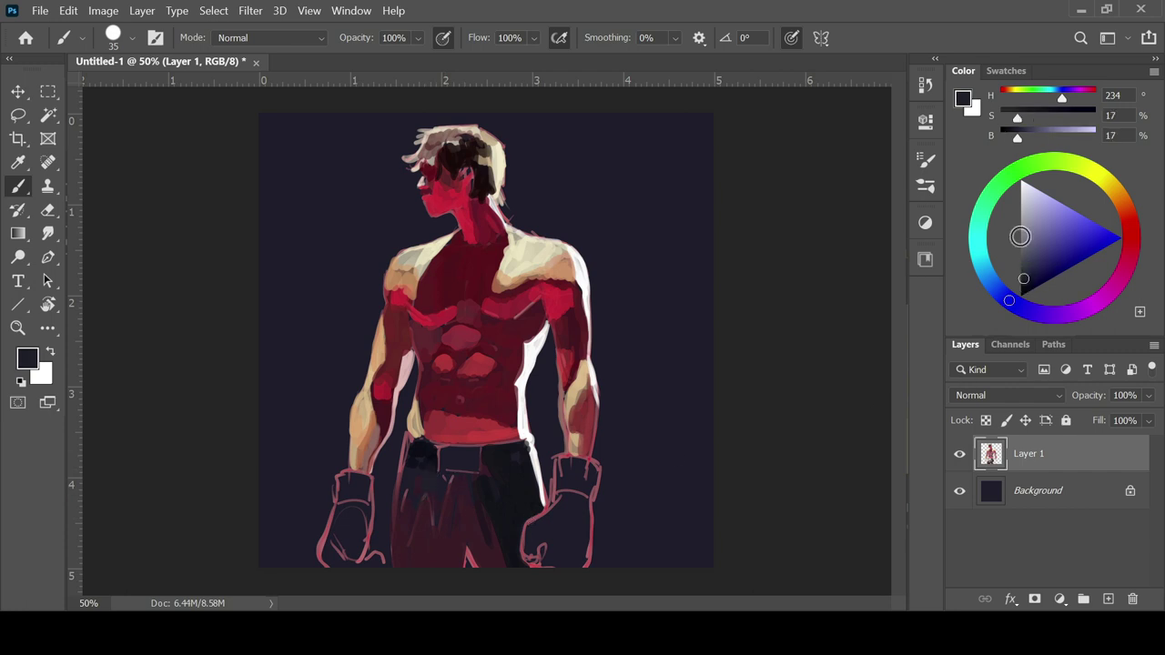
{"action": "left_click", "coordinate": [1027, 226]}
{"action": "key", "text": "bracketleft"}
{"action": "key", "text": "bracketleft"}
{"action": "key", "text": "bracketleft"}
{"action": "key", "text": "bracketleft"}
{"action": "left_click", "coordinate": [1028, 227]}
{"action": "left_click_drag", "start_coordinate": [451, 478], "coordinate": [437, 543]}
{"action": "key", "text": "bracketright"}
{"action": "mouse_move", "coordinate": [412, 473]}
{"action": "left_mouse_down"}
{"action": "mouse_move", "coordinate": [433, 498]}
{"action": "mouse_move", "coordinate": [420, 498]}
{"action": "mouse_move", "coordinate": [430, 474]}
{"action": "mouse_move", "coordinate": [412, 544]}
{"action": "left_mouse_up"}
{"action": "left_click_drag", "start_coordinate": [404, 480], "coordinate": [392, 553]}
Sample near-black from the trousers and paint over the white line along their outer hip with a size 25 brush.
{"action": "left_click", "coordinate": [538, 463], "text": "alt"}
{"action": "left_click_drag", "start_coordinate": [534, 461], "coordinate": [537, 500]}
{"action": "key", "text": "ctrl+z"}
{"action": "left_click", "coordinate": [527, 480], "text": "alt"}
{"action": "left_click_drag", "start_coordinate": [533, 458], "coordinate": [549, 497]}
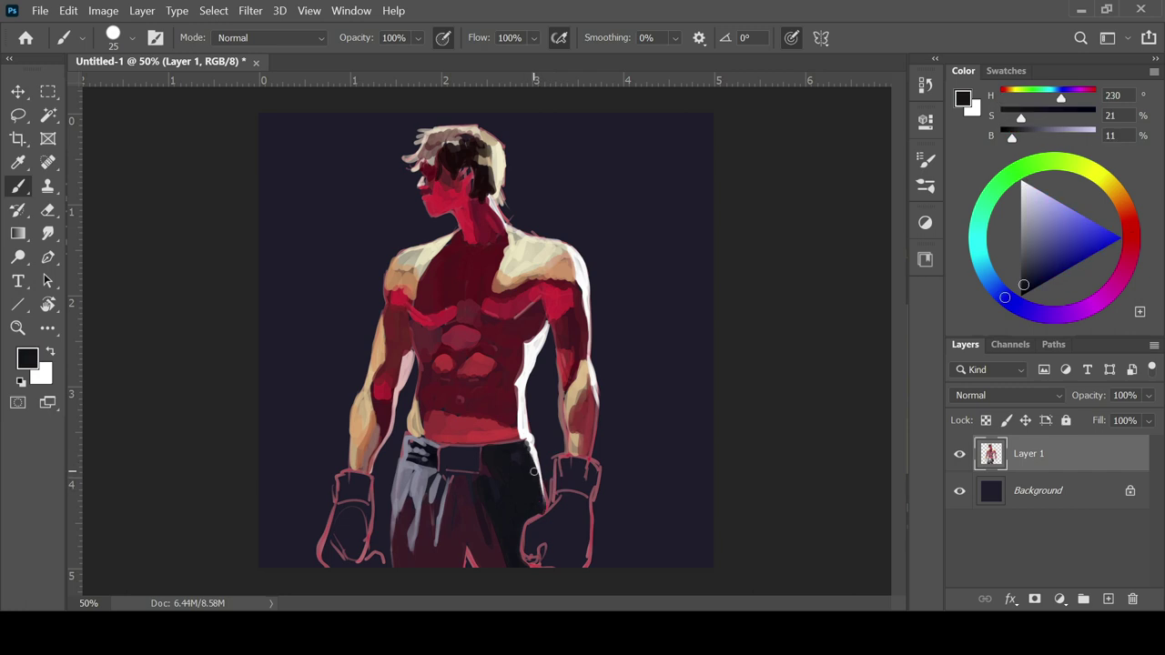
Sample muted reds beneath the armpit and shade the upper side of the torso with a size 45 brush.
{"action": "left_click", "coordinate": [541, 332], "text": "alt"}
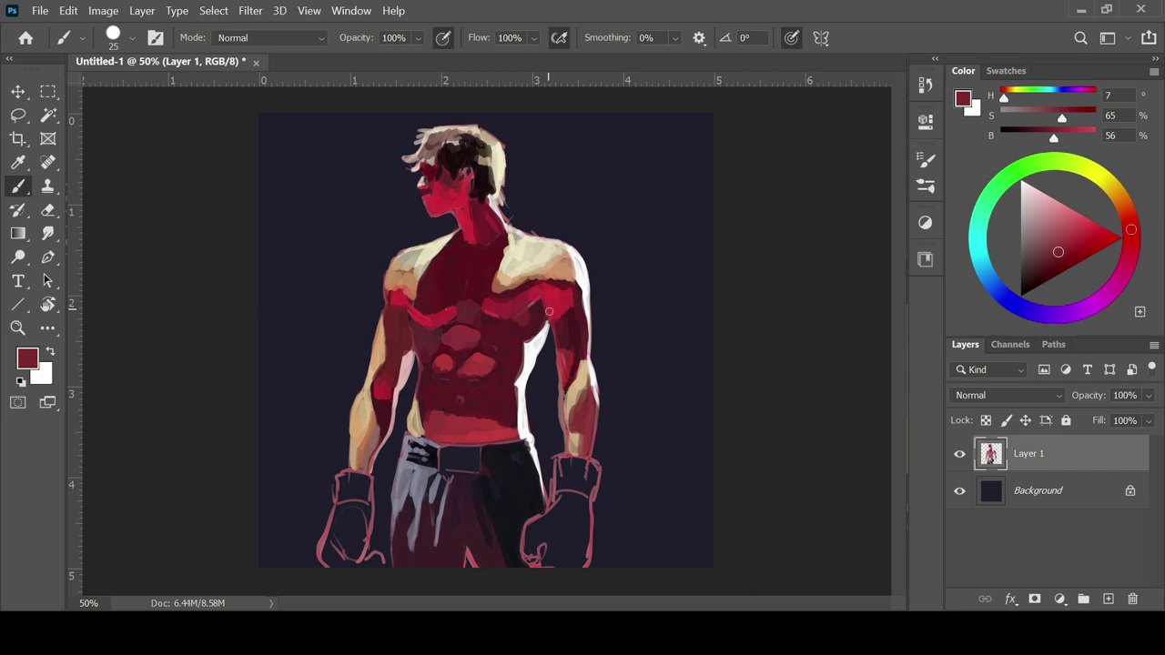
{"action": "key", "text": "bracketright"}
{"action": "key", "text": "bracketright"}
{"action": "left_click", "coordinate": [550, 324], "text": "alt"}
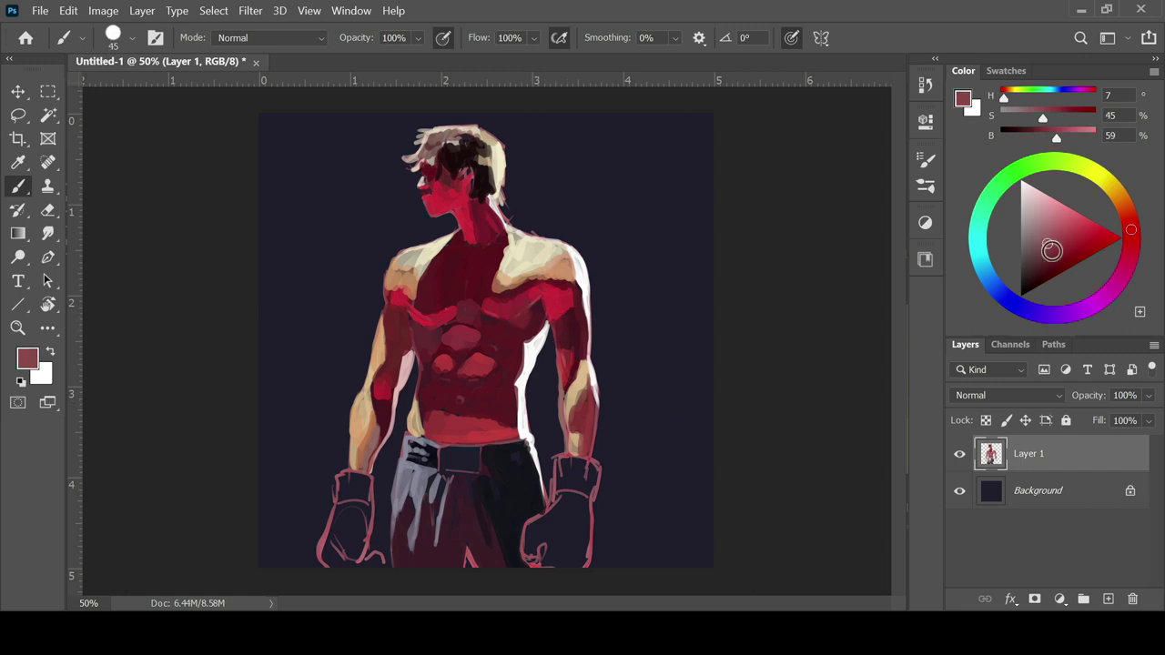
Sample a red of H 5, S 70, B 61 and paint across the upper abdominal muscles with a size 30 brush.
{"action": "left_click", "coordinate": [529, 318], "text": "alt"}
{"action": "key", "text": "bracketleft"}
{"action": "key", "text": "bracketleft"}
{"action": "key", "text": "bracketleft"}
{"action": "key", "text": "bracketright"}
{"action": "mouse_move", "coordinate": [431, 348]}
{"action": "left_mouse_down"}
{"action": "mouse_move", "coordinate": [491, 328]}
{"action": "mouse_move", "coordinate": [475, 341]}
{"action": "left_mouse_up"}
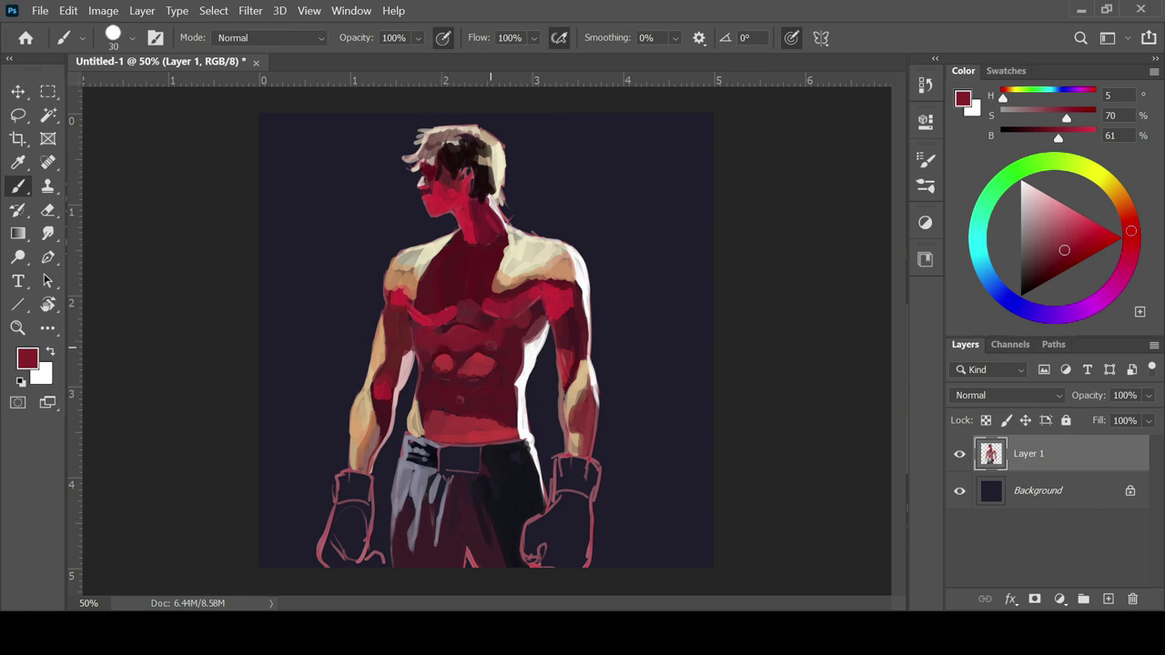
Sample reds from the abdomen and paint the lower abdominal muscles, bringing the brush size to 45.
{"action": "left_click", "coordinate": [483, 369], "text": "alt"}
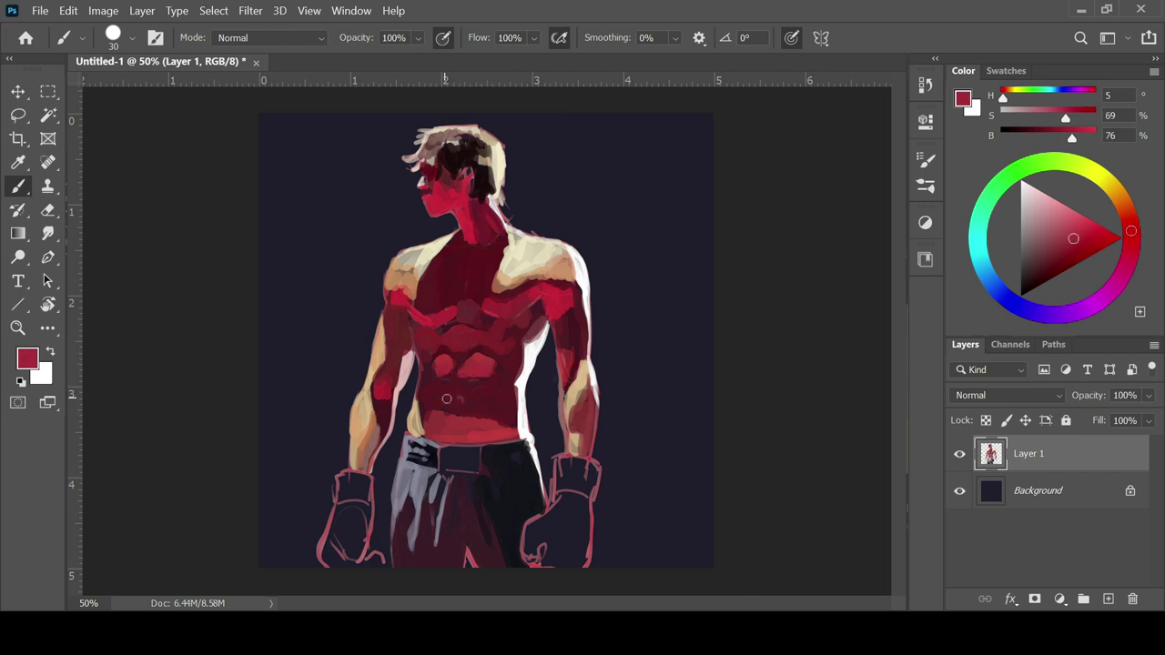
{"action": "left_click", "coordinate": [469, 421], "text": "alt"}
{"action": "key", "text": "bracketright"}
{"action": "key", "text": "bracketright"}
{"action": "key", "text": "bracketright"}
{"action": "left_click", "coordinate": [1064, 252]}
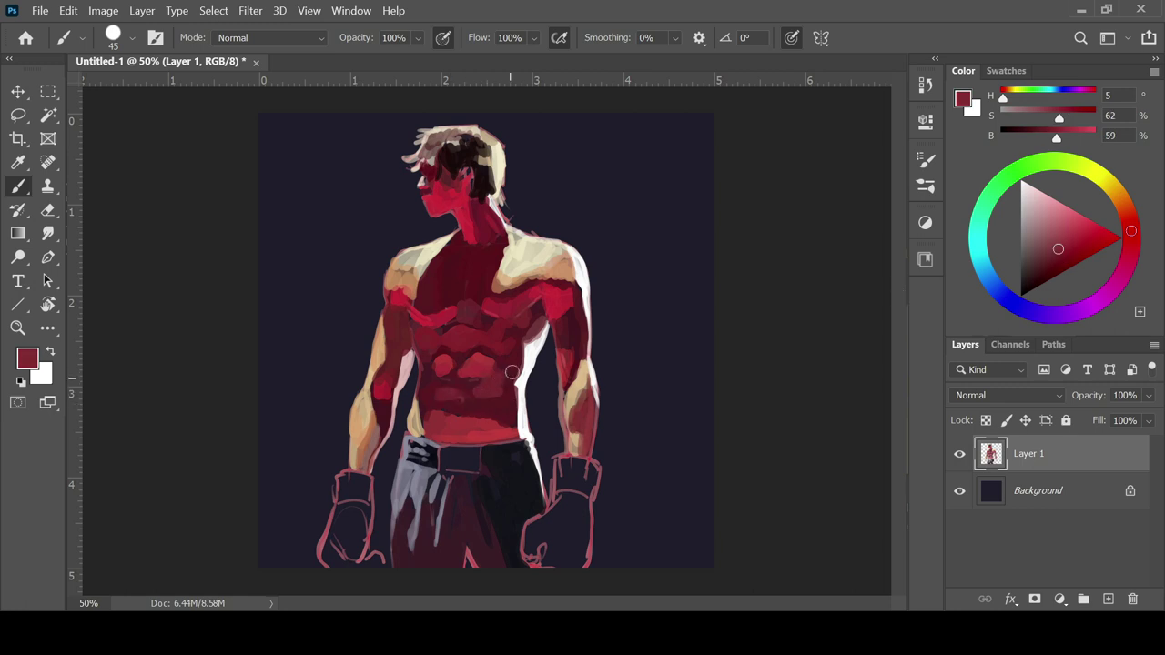
Sample dark reds and shade the lower side of the torso above the waistband with a size 45 brush.
{"action": "left_click", "coordinate": [531, 420], "text": "alt"}
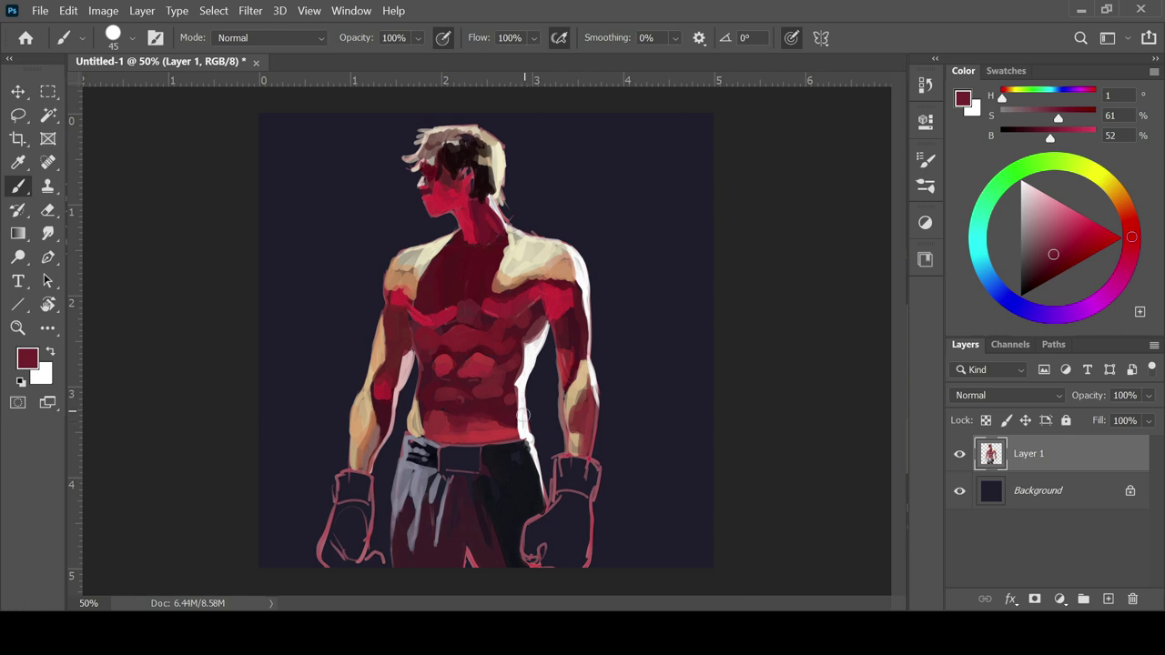
{"action": "key", "text": "bracketleft"}
{"action": "left_click", "coordinate": [553, 458], "text": "alt"}
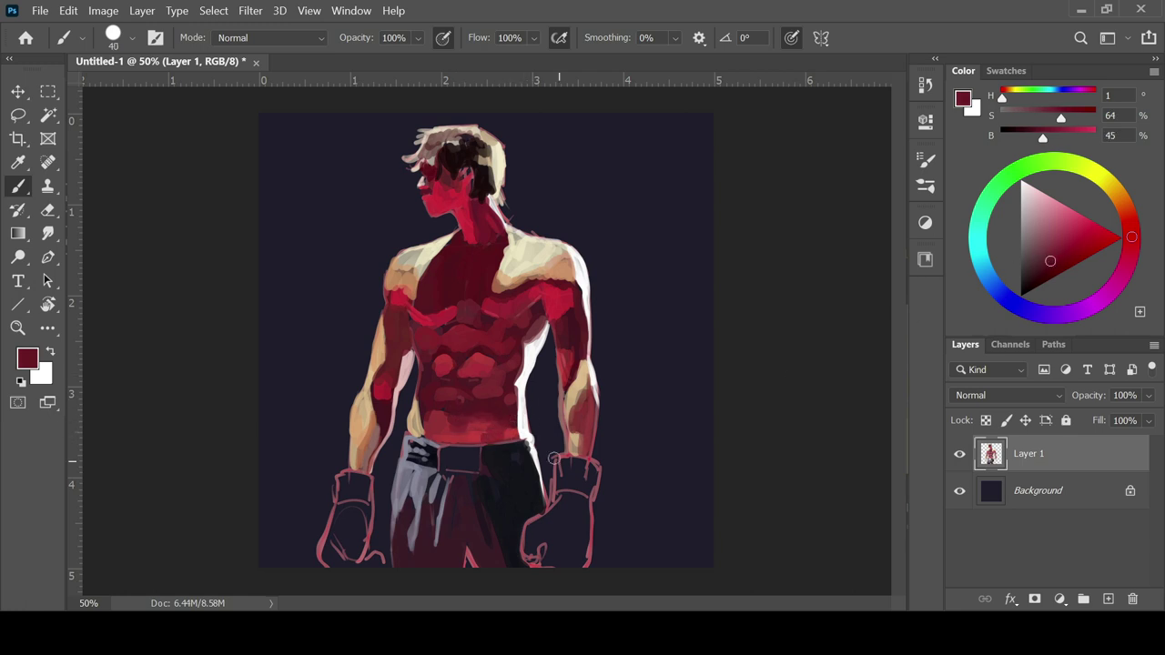
{"action": "key", "text": "bracketright"}
{"action": "key", "text": "bracketright"}
{"action": "key", "text": "bracketright"}
{"action": "left_click", "coordinate": [501, 400], "text": "alt"}
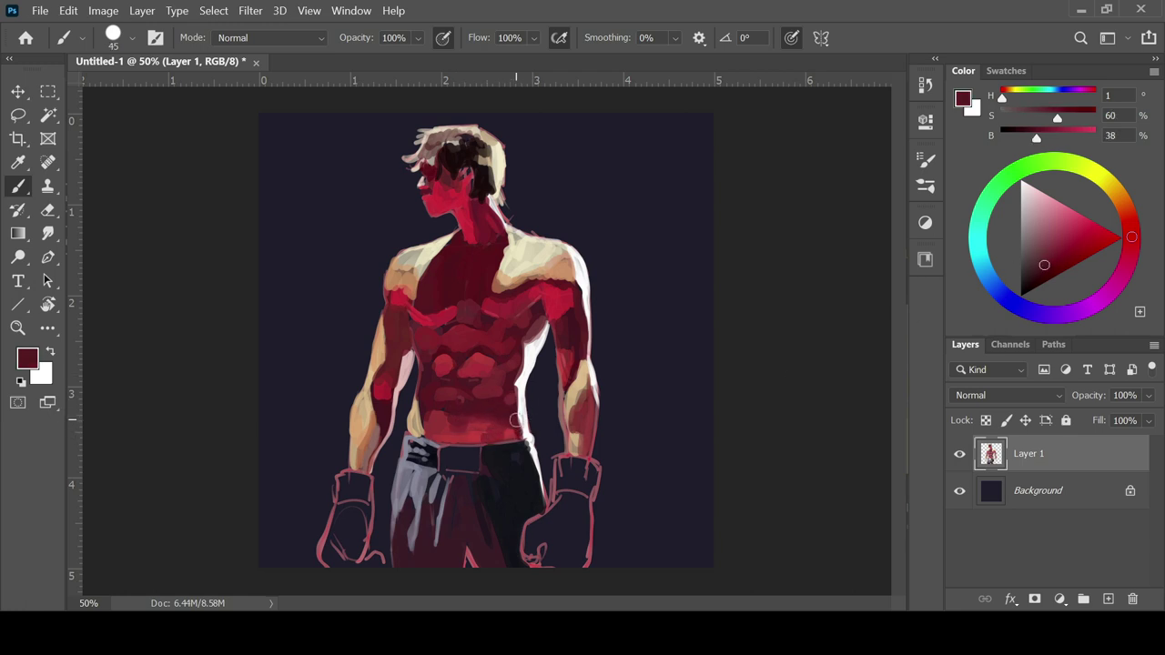
Sample a red of H 5, S 68, B 55 and refine the abdomen around the navel with a size 25 brush.
{"action": "left_click", "coordinate": [429, 407], "text": "alt"}
{"action": "key", "text": "bracketleft"}
{"action": "key", "text": "bracketleft"}
{"action": "key", "text": "bracketleft"}
{"action": "key", "text": "bracketleft"}
{"action": "key", "text": "bracketright"}
{"action": "key", "text": "bracketleft"}
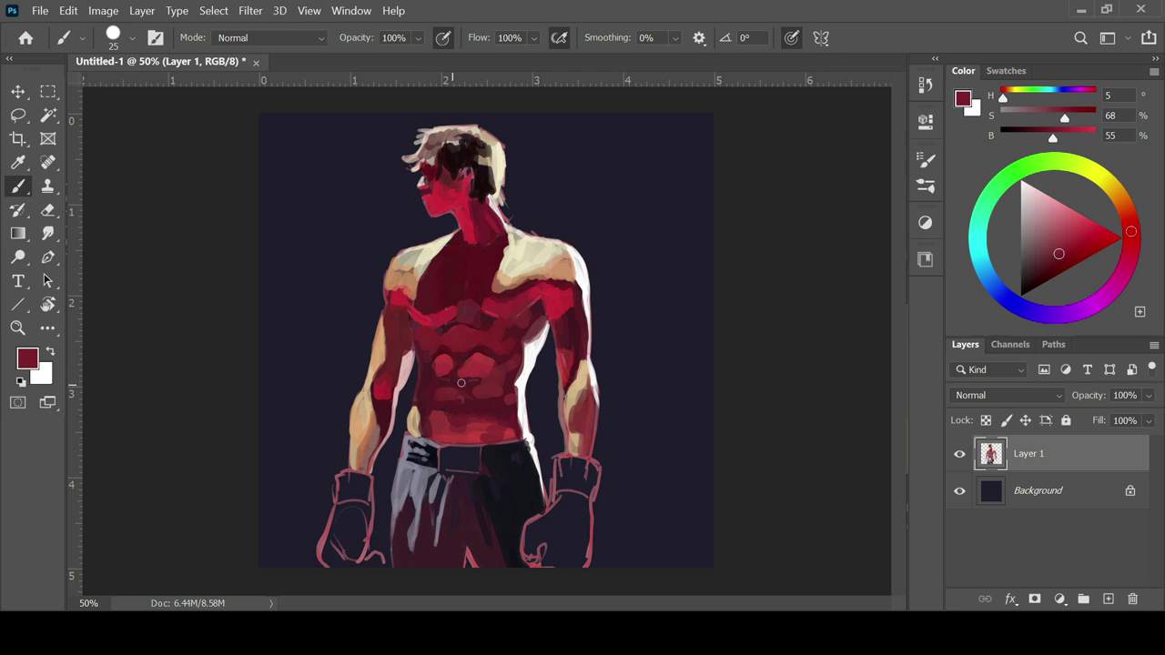
Sample several reds from the torso and blend the abdominal muscles and ribs with a size 25 brush.
{"action": "left_click", "coordinate": [444, 358], "text": "alt"}
{"action": "left_click", "coordinate": [450, 358], "text": "alt"}
{"action": "left_click_drag", "start_coordinate": [436, 361], "coordinate": [453, 359]}
{"action": "scroll", "coordinate": [492, 359], "scroll_direction": "down", "scroll_amount": 5}
{"action": "scroll", "coordinate": [468, 355], "scroll_direction": "up", "scroll_amount": 4}
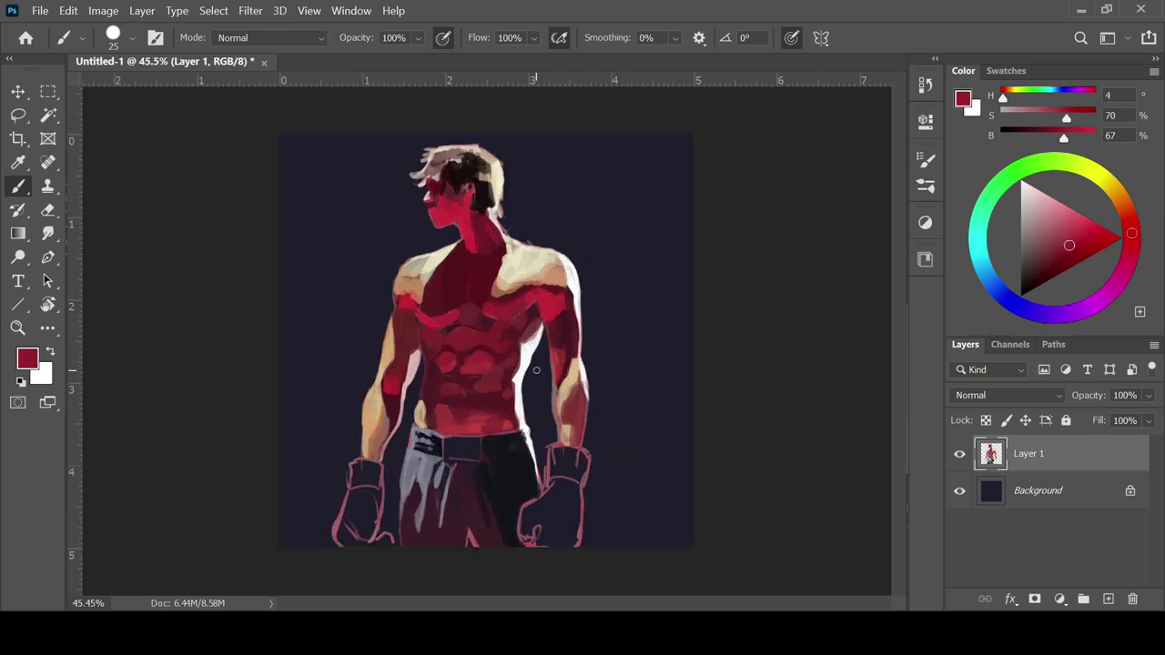
{"action": "left_click", "coordinate": [466, 355], "text": "alt"}
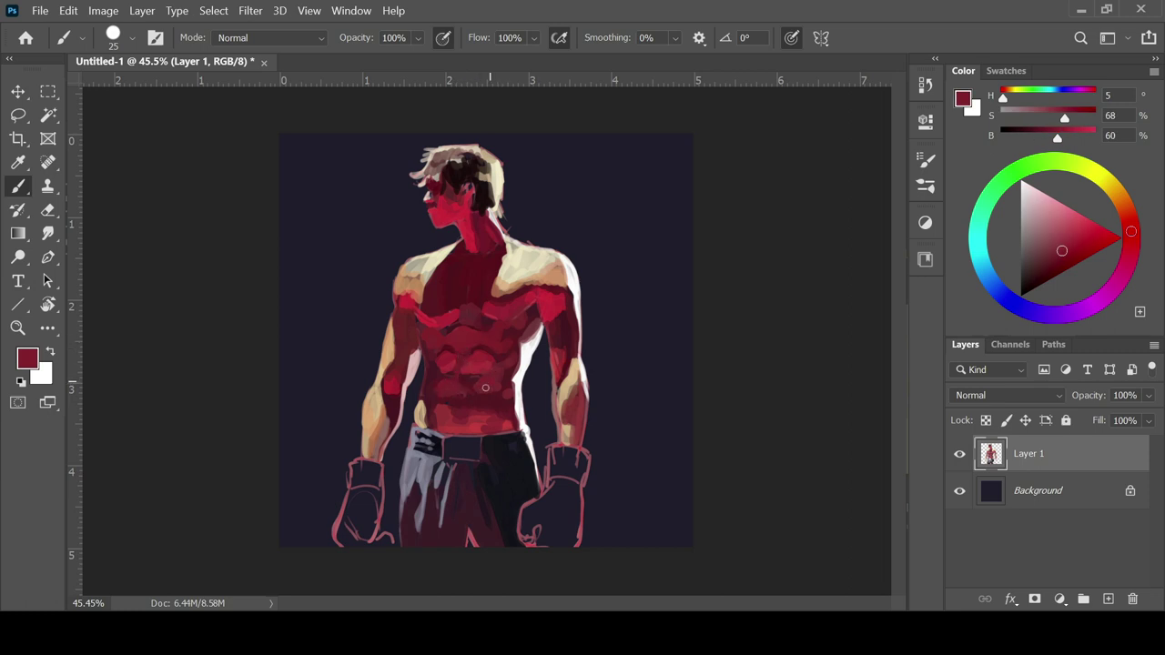
{"action": "left_click", "coordinate": [416, 340], "text": "alt"}
{"action": "left_click", "coordinate": [425, 321], "text": "alt"}
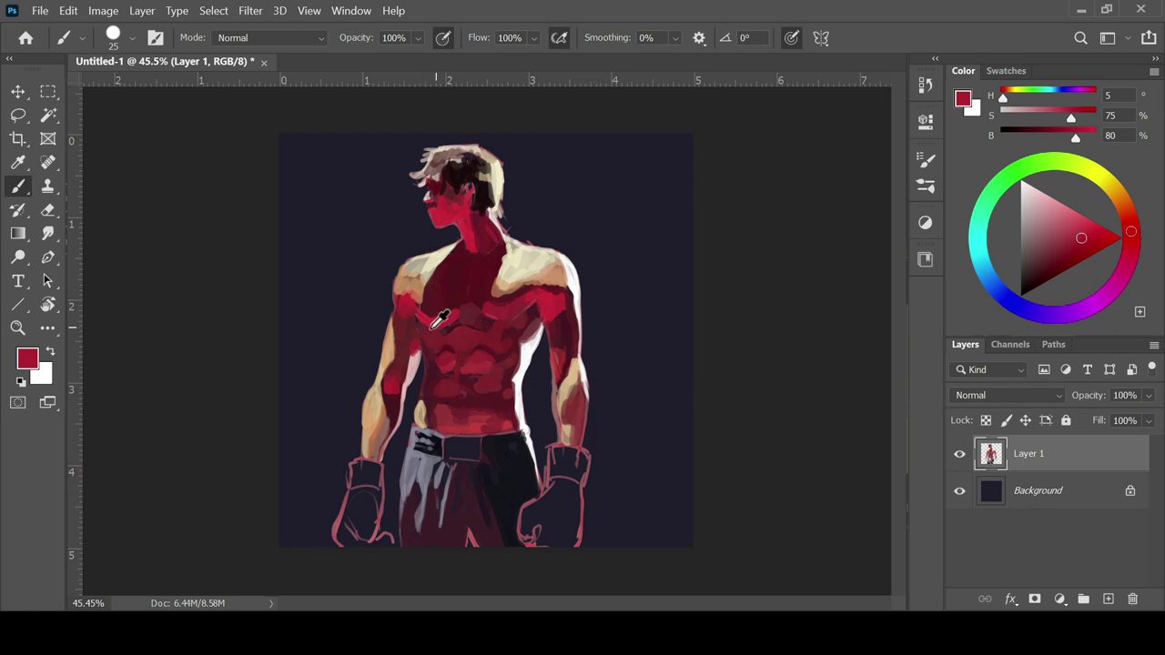
Pick a brownish red of H 17, S 68, B 57 and shade the lower edges of both shoulders' light areas with a size 45 brush.
{"action": "left_click", "coordinate": [411, 322], "text": "alt"}
{"action": "left_click", "coordinate": [1128, 217]}
{"action": "left_click", "coordinate": [1060, 253]}
{"action": "key", "text": "]"}
{"action": "key", "text": "]"}
{"action": "key", "text": "]"}
{"action": "key", "text": "]"}
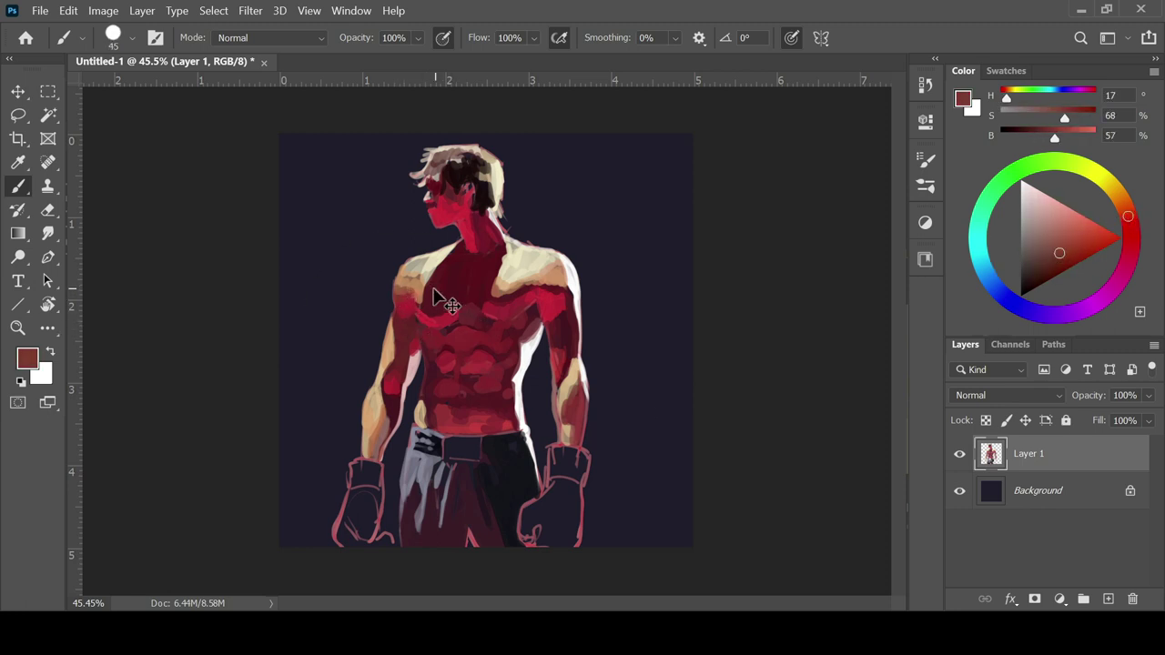
{"action": "left_click", "coordinate": [414, 296], "text": "alt"}
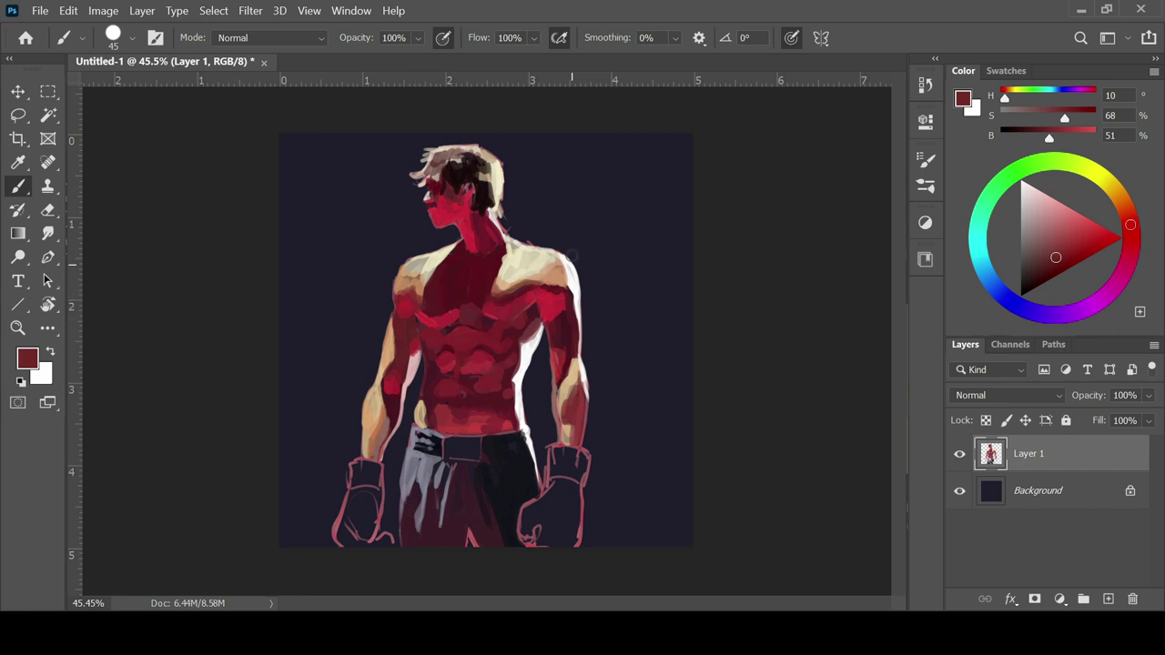
{"action": "left_click", "coordinate": [567, 263], "text": "alt"}
{"action": "left_click", "coordinate": [544, 278], "text": "alt"}
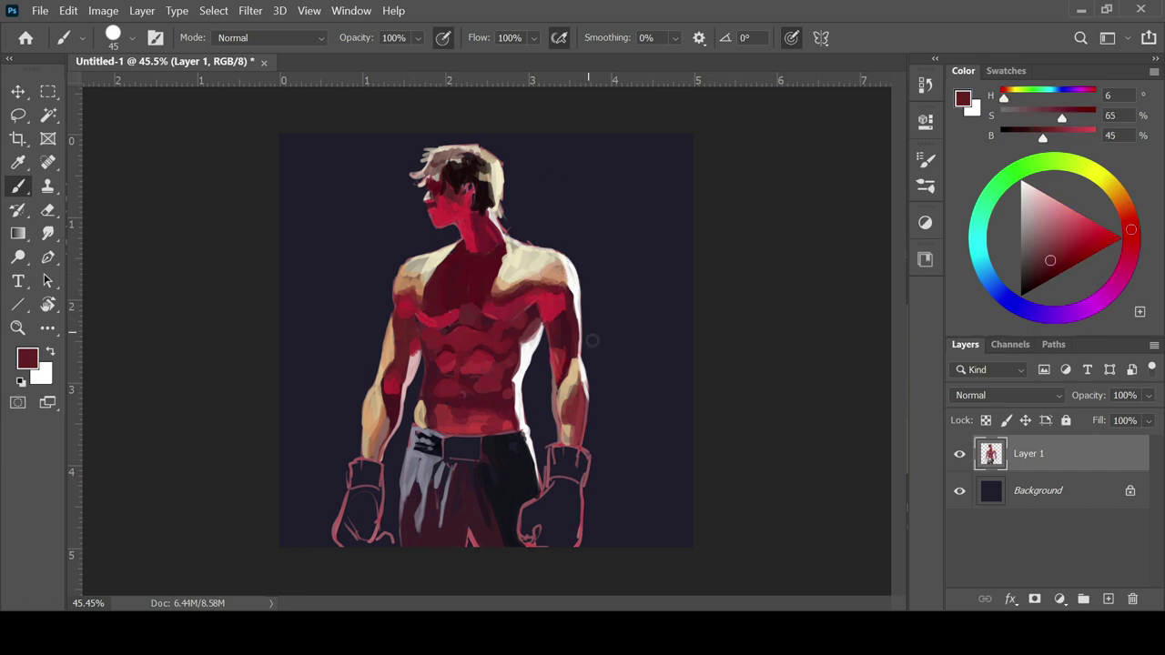
Set the paint colour to H 9, S 69, B 90 and highlight the lower edges of the pectorals with a size 25 brush.
{"action": "left_click", "coordinate": [556, 347], "text": "alt"}
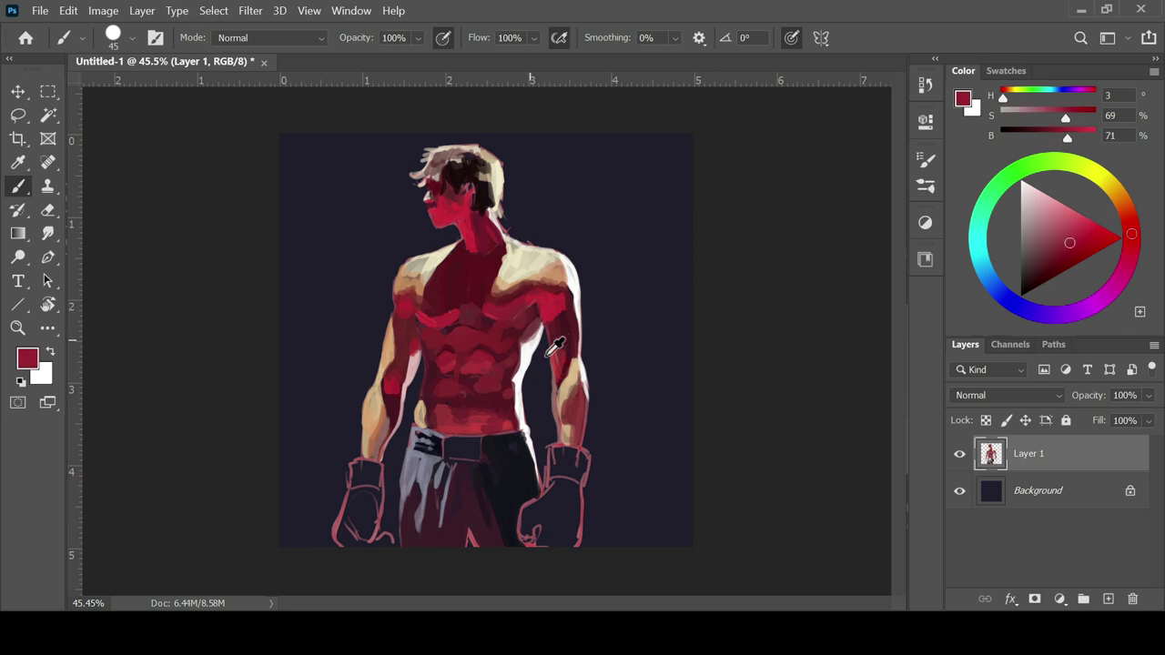
{"action": "left_click", "coordinate": [1132, 229]}
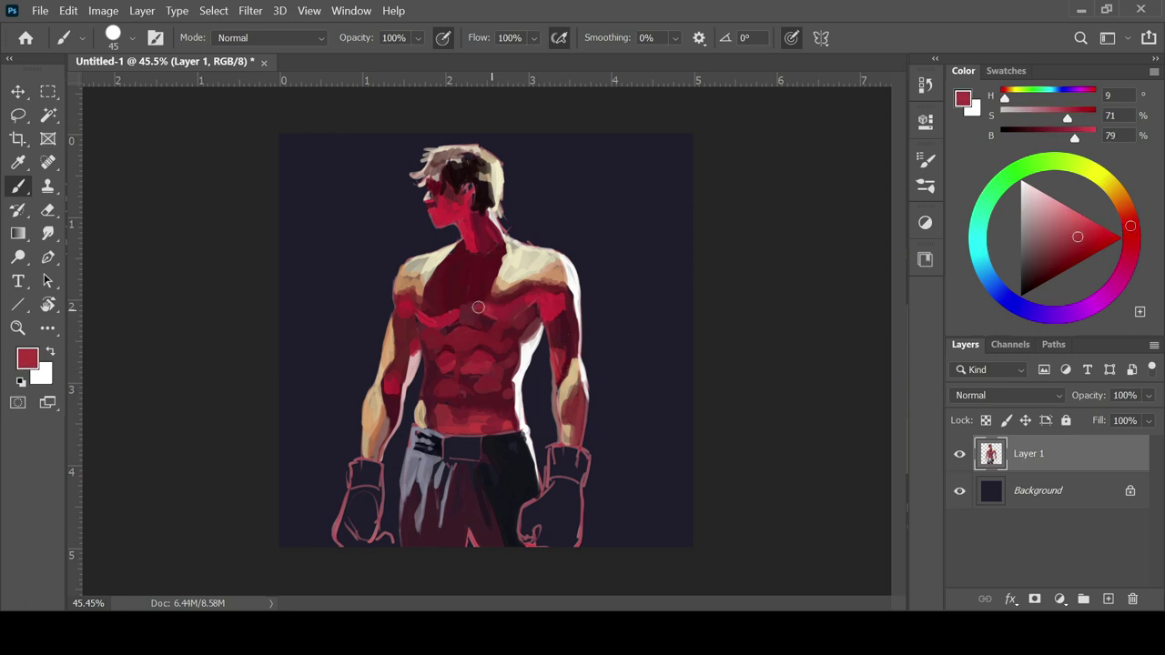
{"action": "left_click", "coordinate": [1083, 227]}
{"action": "key", "text": "["}
{"action": "key", "text": "["}
{"action": "key", "text": "["}
{"action": "key", "text": "["}
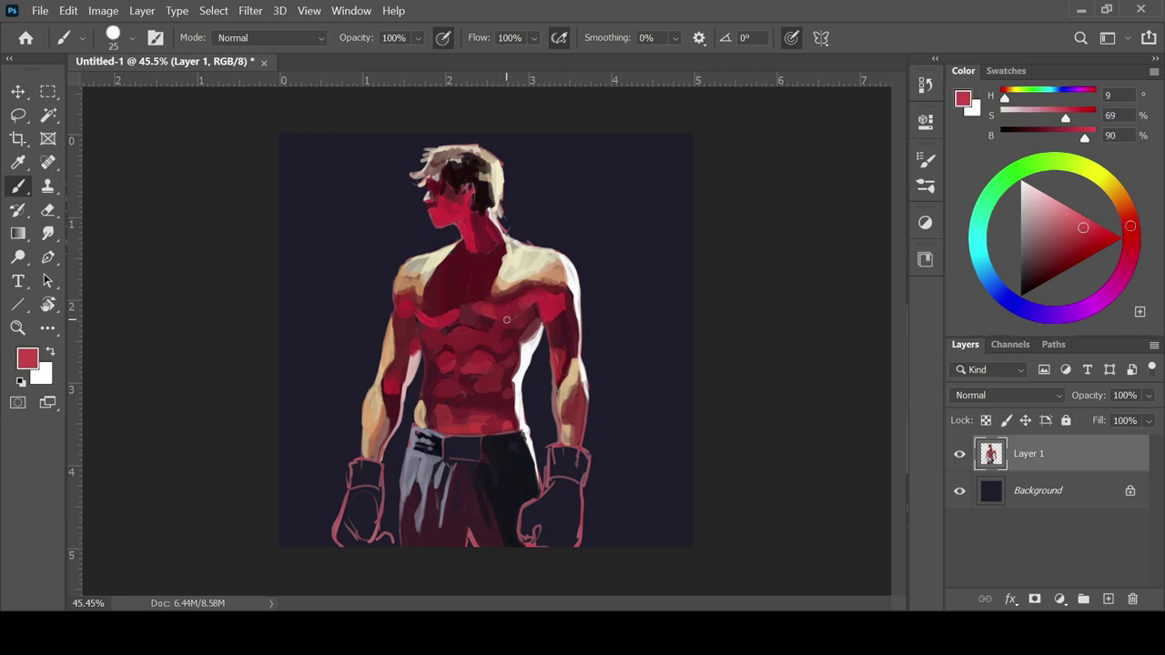
{"action": "left_click_drag", "start_coordinate": [443, 319], "coordinate": [446, 325]}
Set the paint colour to H 2, S 59, B 58 and add a lighter patch on the sternum with a size 30 brush.
{"action": "left_click", "coordinate": [1069, 239]}
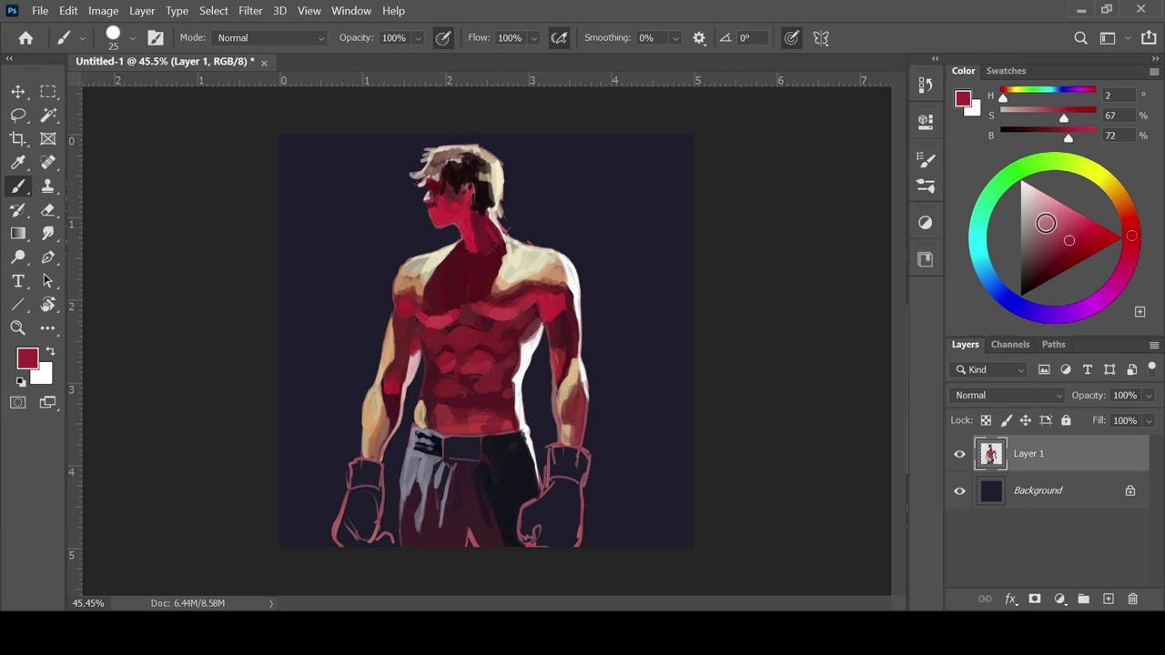
{"action": "left_click", "coordinate": [1056, 248]}
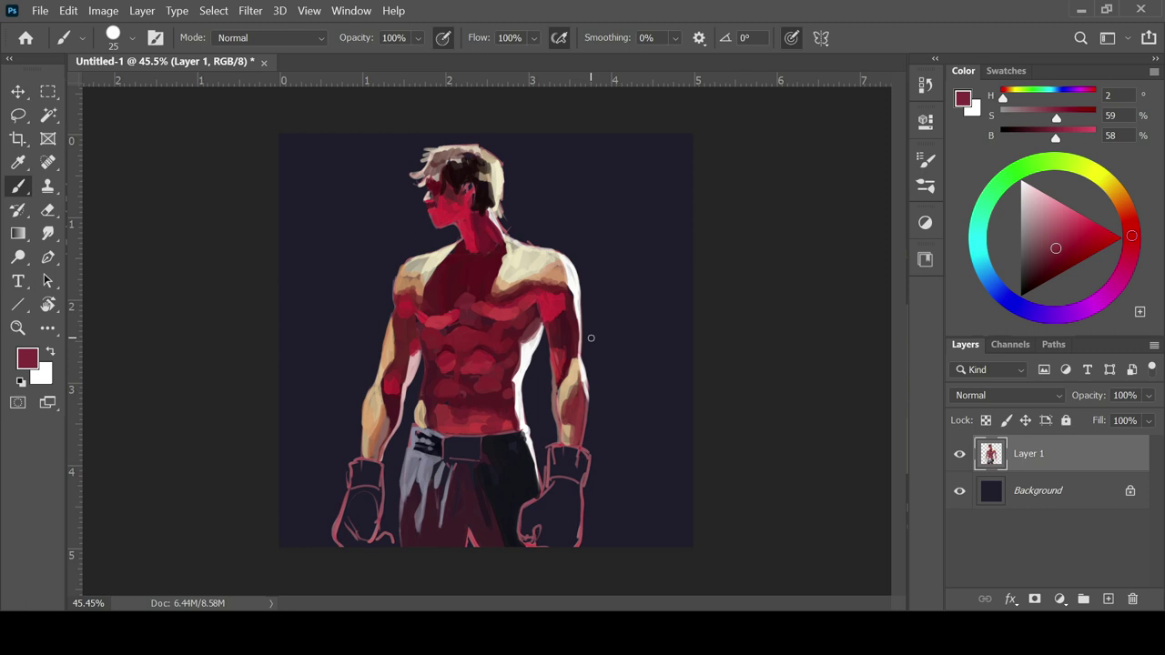
{"action": "key", "text": "bracketright"}
{"action": "key", "text": "bracketright"}
Pick light reds such as H 12, S 68, B 90 and model the throat and jaw with a size 30 brush.
{"action": "left_click", "coordinate": [470, 241], "text": "alt"}
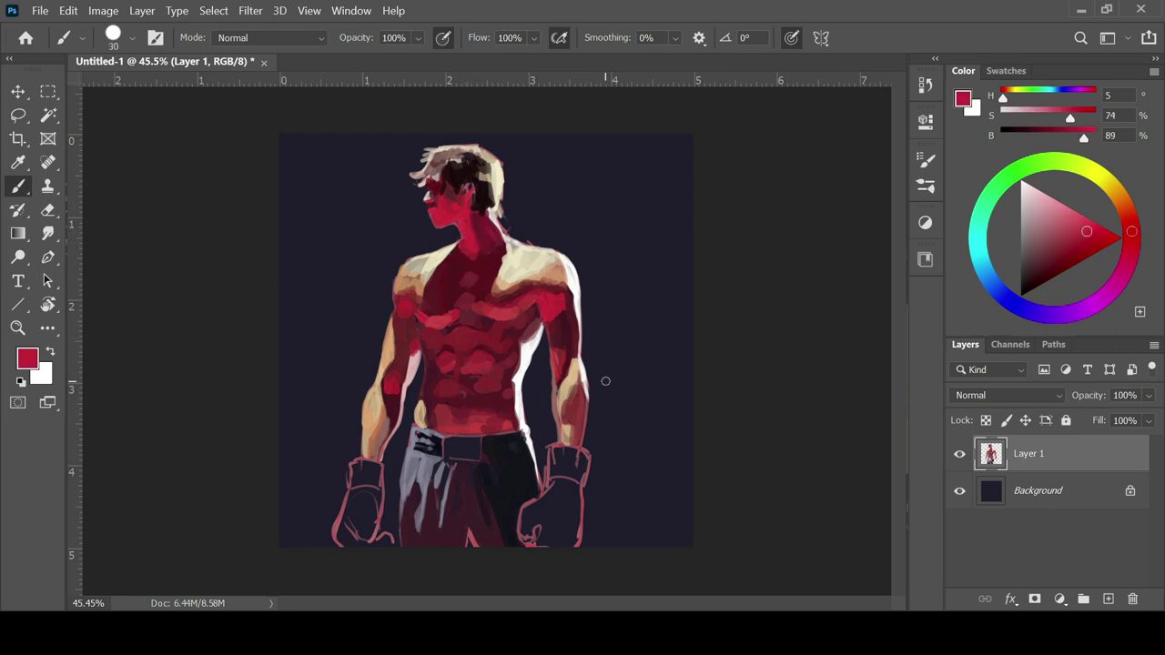
{"action": "left_click", "coordinate": [1130, 223]}
{"action": "left_click", "coordinate": [1083, 228]}
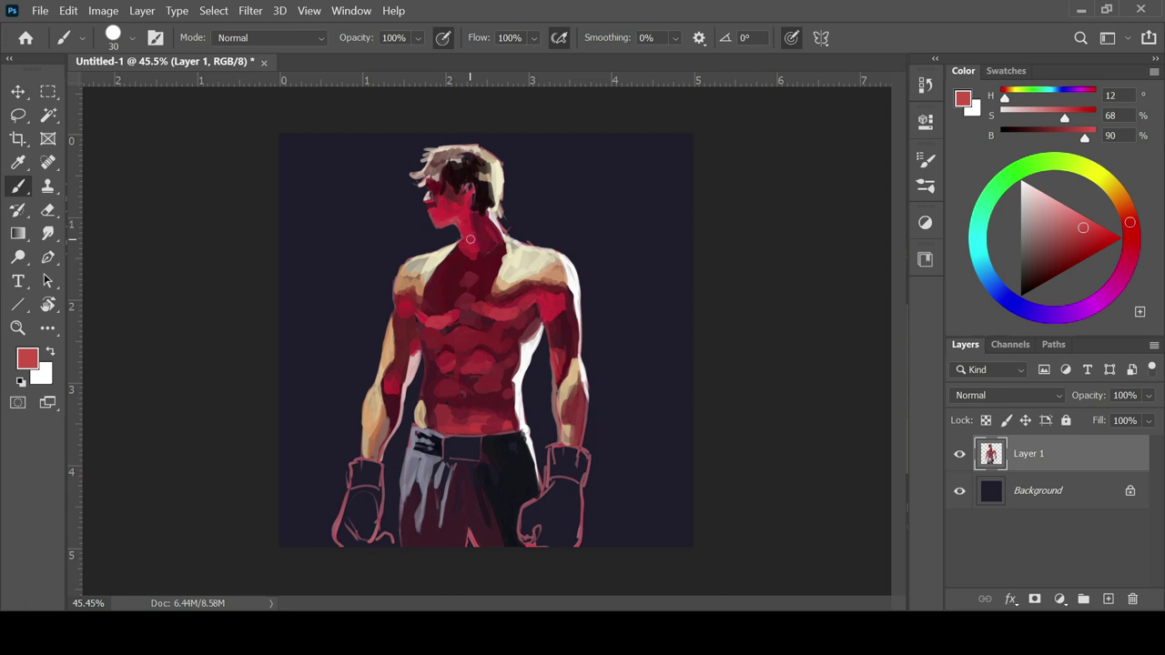
{"action": "left_click", "coordinate": [456, 213], "text": "alt"}
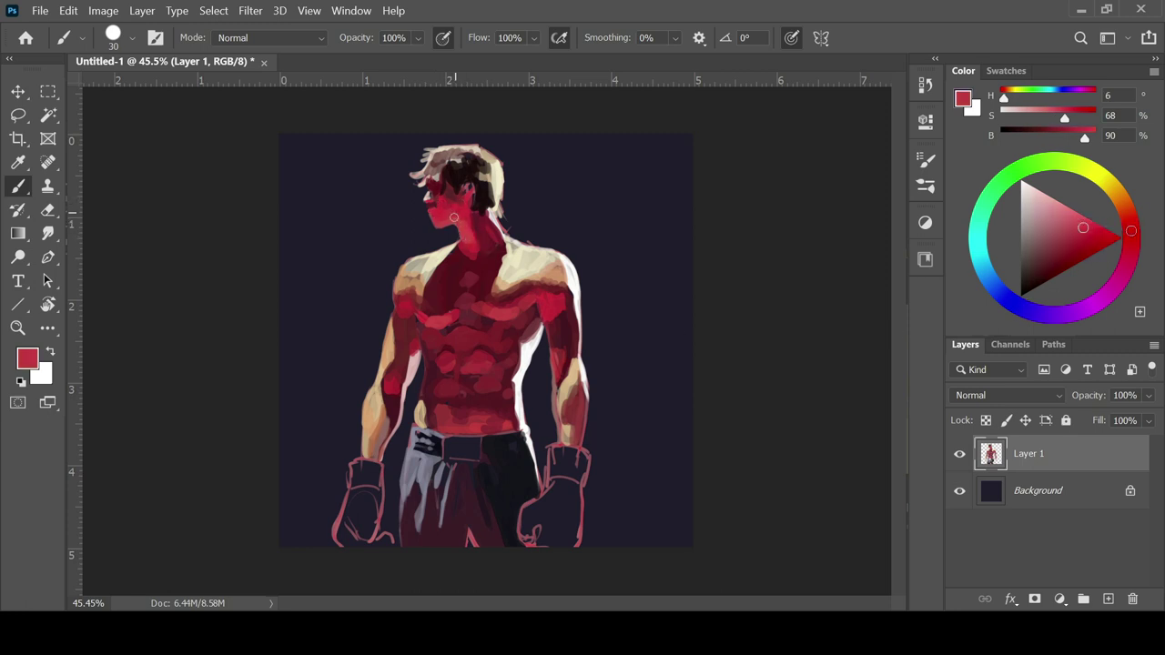
{"action": "left_click", "coordinate": [489, 239], "text": "alt"}
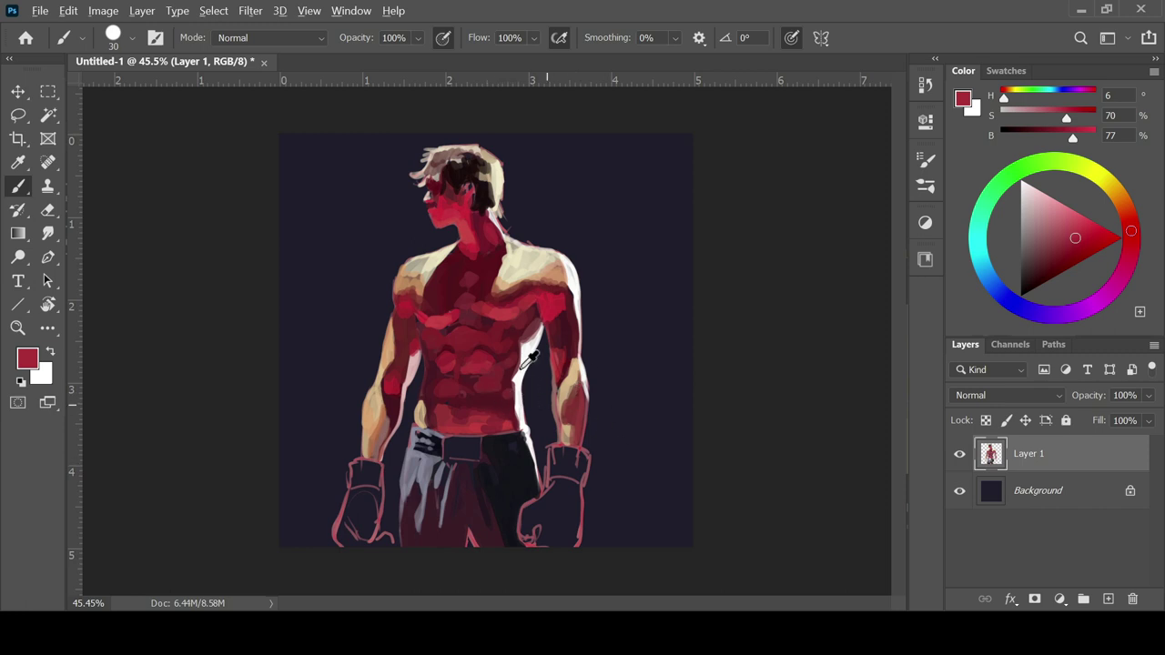
Set the paint colour to H 3, S 66, B 26 and shade the side of the neck with a size 45 brush.
{"action": "left_click", "coordinate": [477, 292], "text": "alt"}
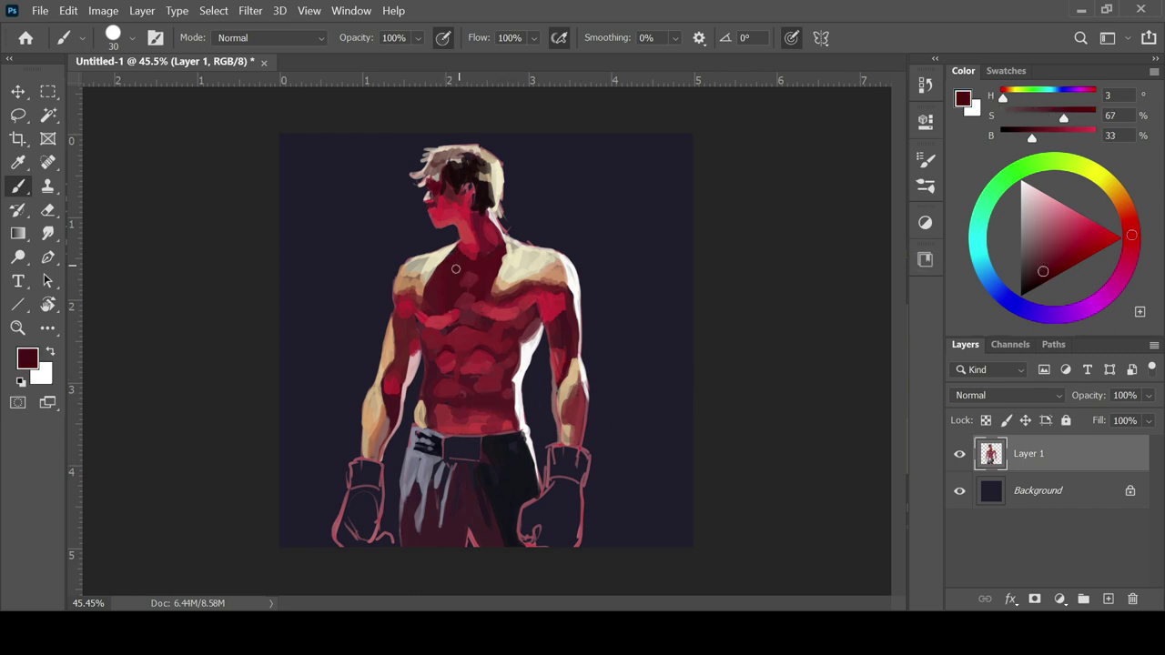
{"action": "key", "text": "bracketright"}
{"action": "left_click", "coordinate": [1042, 273]}
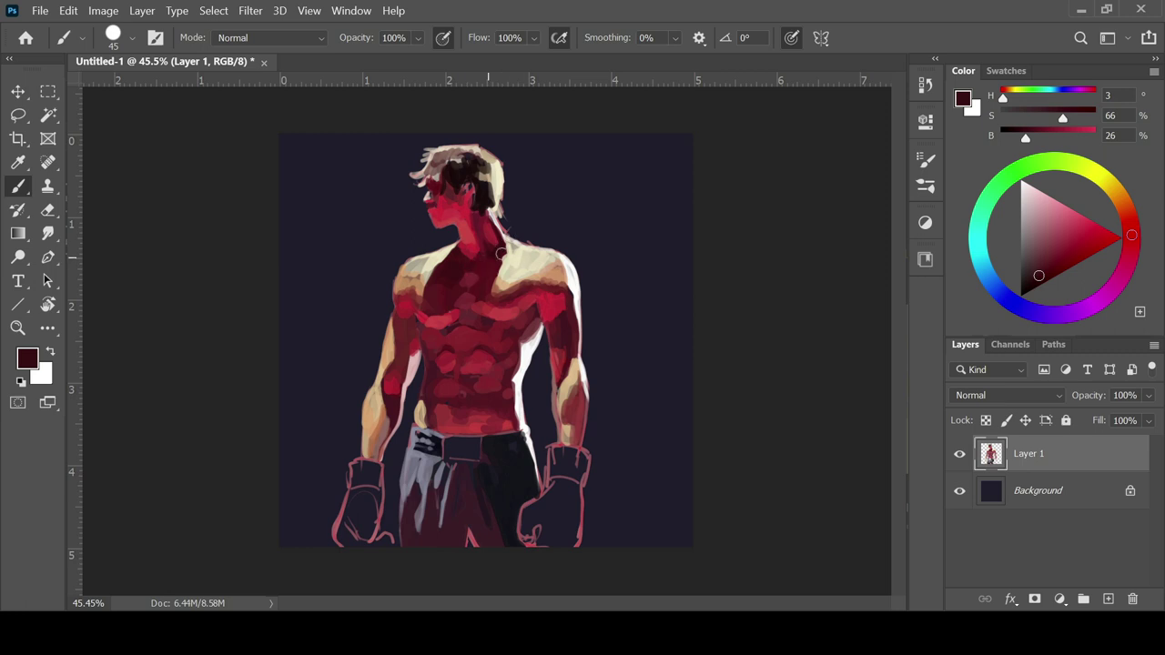
Sample dark reds from the chest and deepen the shadows at the neck base and between the pectorals.
{"action": "left_click", "coordinate": [484, 282], "text": "alt"}
{"action": "left_click", "coordinate": [495, 263], "text": "alt"}
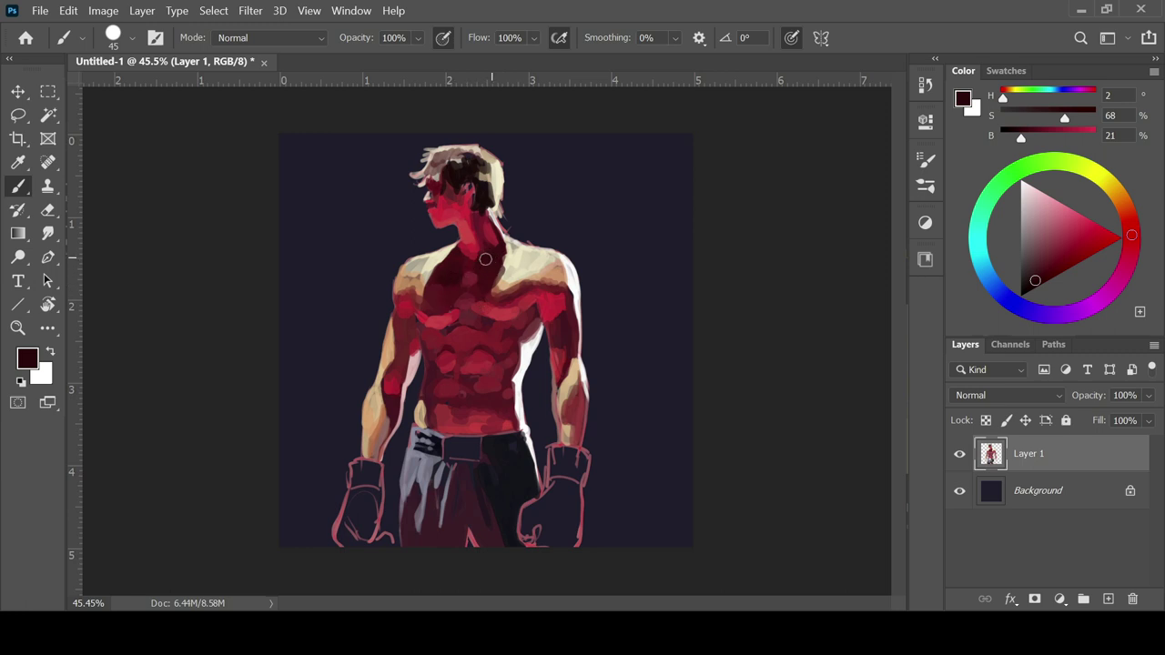
{"action": "left_click", "coordinate": [466, 319], "text": "alt"}
{"action": "left_click_drag", "start_coordinate": [471, 321], "coordinate": [451, 329]}
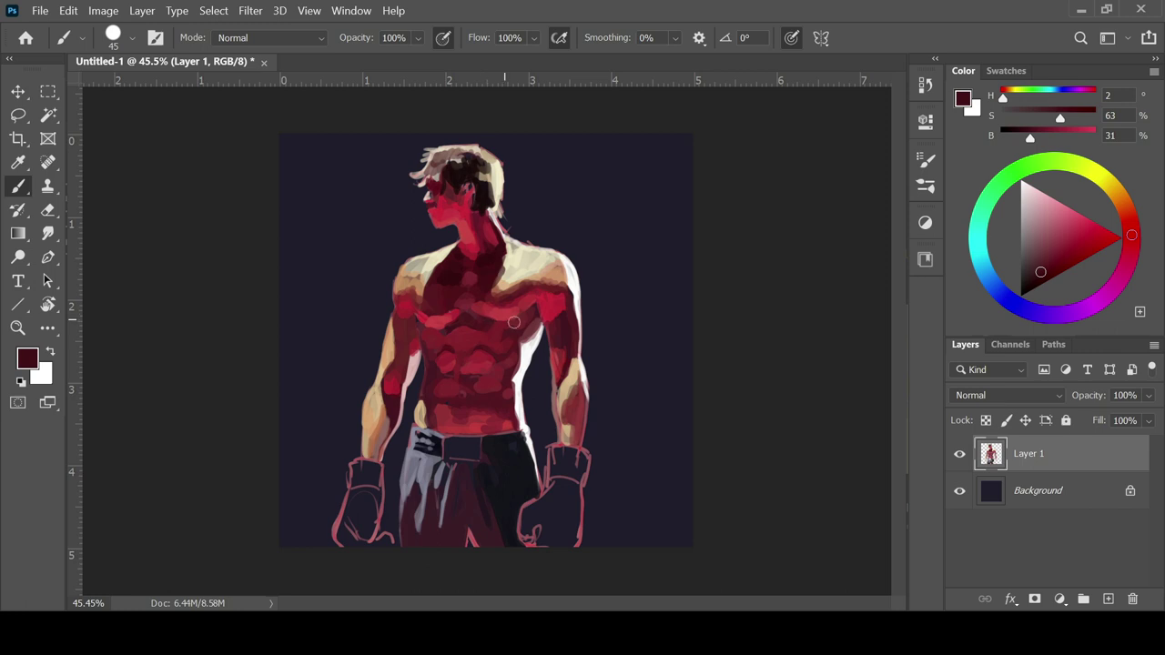
Sample chest tones and rework the lower pectorals with reds such as H 8, S 82, B 73 using a size 45 brush.
{"action": "left_click", "coordinate": [487, 281], "text": "alt"}
{"action": "left_click", "coordinate": [504, 289], "text": "alt"}
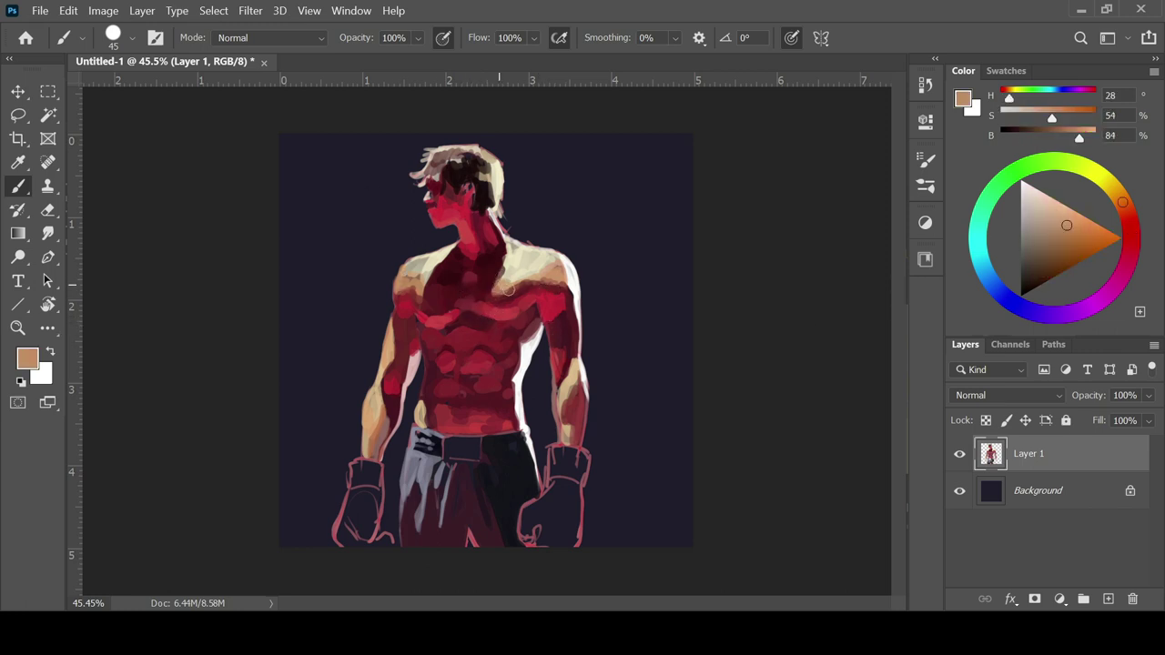
{"action": "left_click", "coordinate": [528, 293], "text": "alt"}
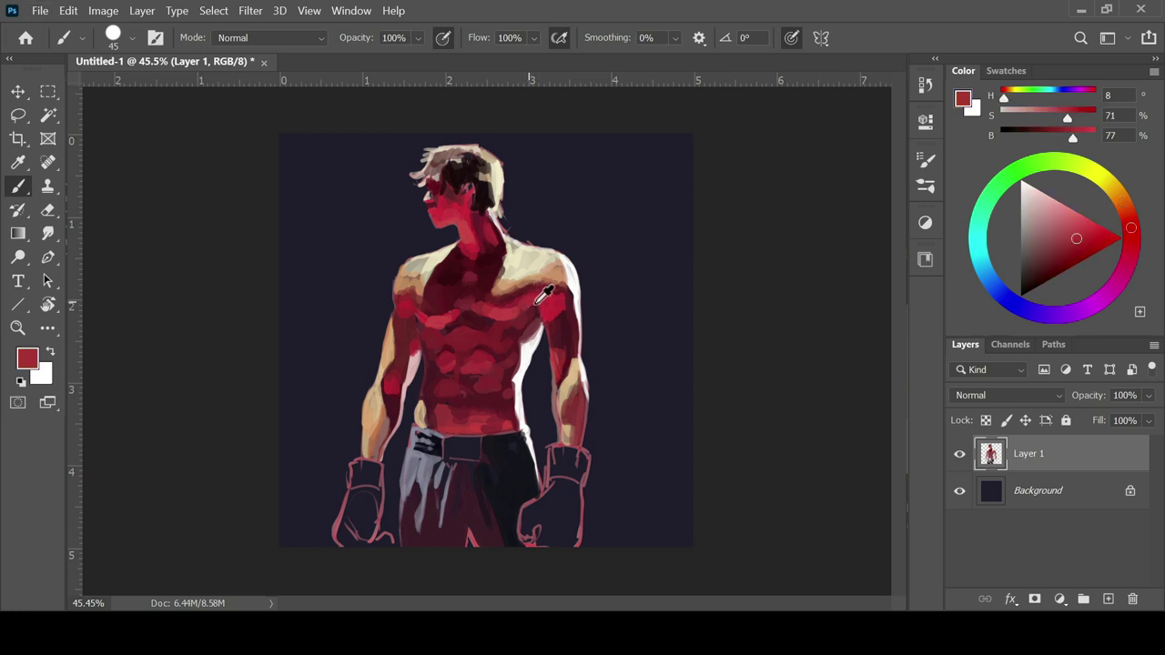
{"action": "left_click", "coordinate": [1081, 247]}
{"action": "mouse_move", "coordinate": [494, 312]}
{"action": "left_mouse_down"}
{"action": "mouse_move", "coordinate": [513, 311]}
{"action": "mouse_move", "coordinate": [504, 316]}
{"action": "left_mouse_up"}
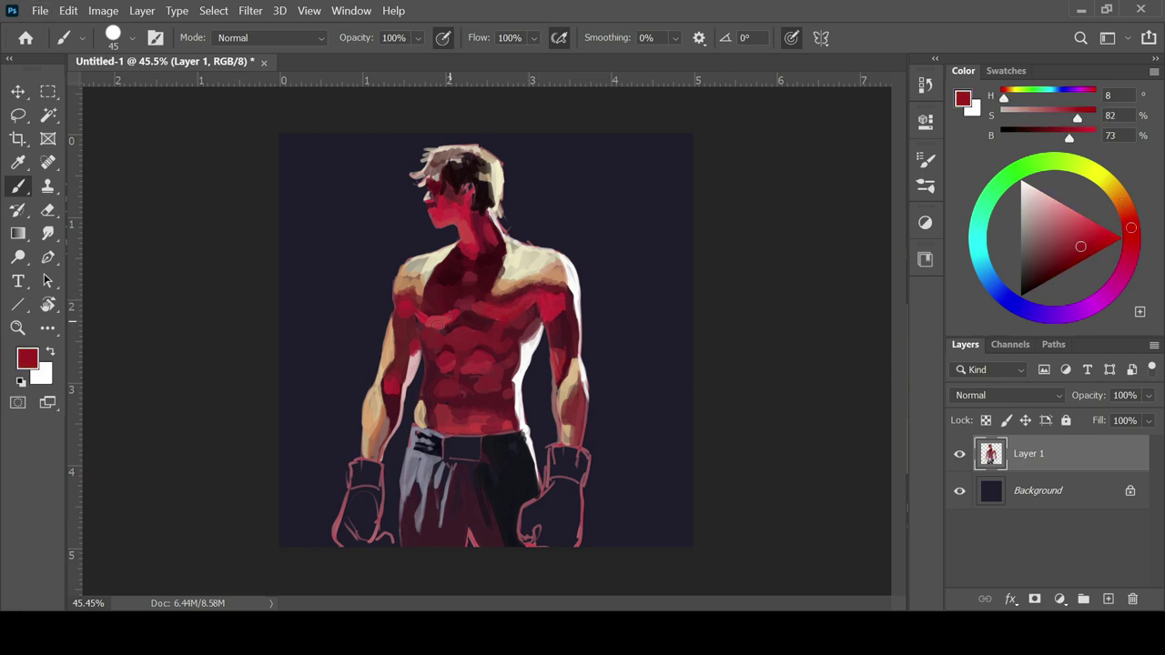
{"action": "left_click", "coordinate": [496, 315], "text": "alt"}
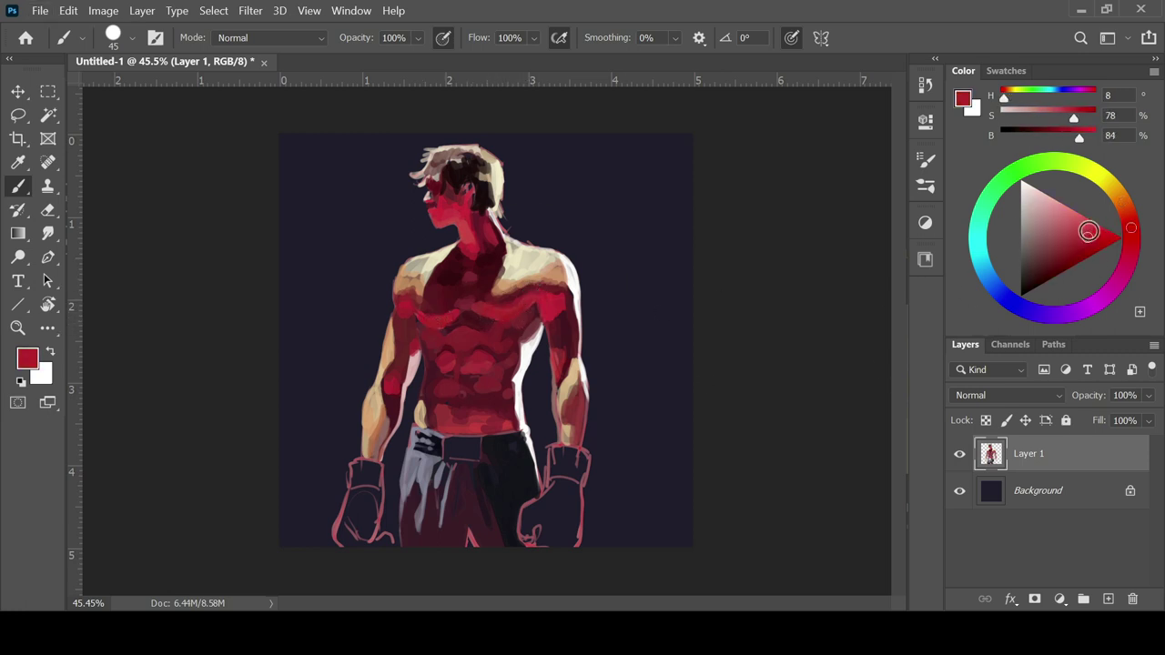
Sample the dark red H 3, S 67, B 24 from the upper chest and deepen the shadow beneath the pectorals at the sternum.
{"action": "scroll", "coordinate": [619, 315], "scroll_direction": "down", "scroll_amount": 3}
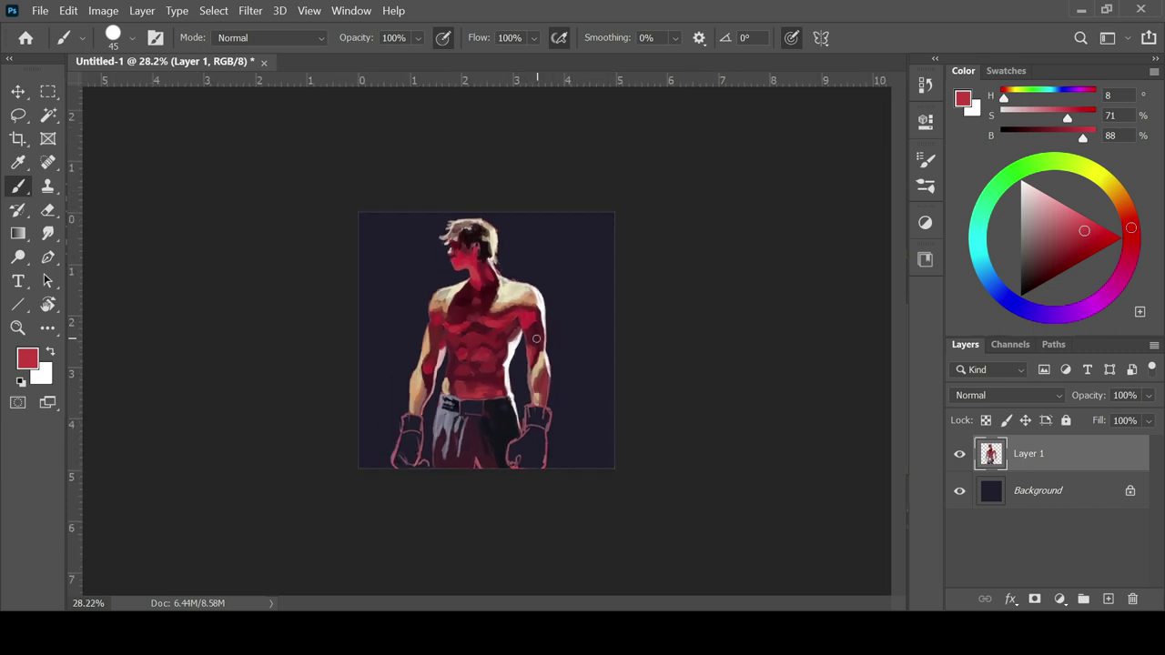
{"action": "scroll", "coordinate": [557, 312], "scroll_direction": "up", "scroll_amount": 5}
{"action": "scroll", "coordinate": [556, 311], "scroll_direction": "down", "scroll_amount": 1}
{"action": "left_click", "coordinate": [466, 271], "text": "alt"}
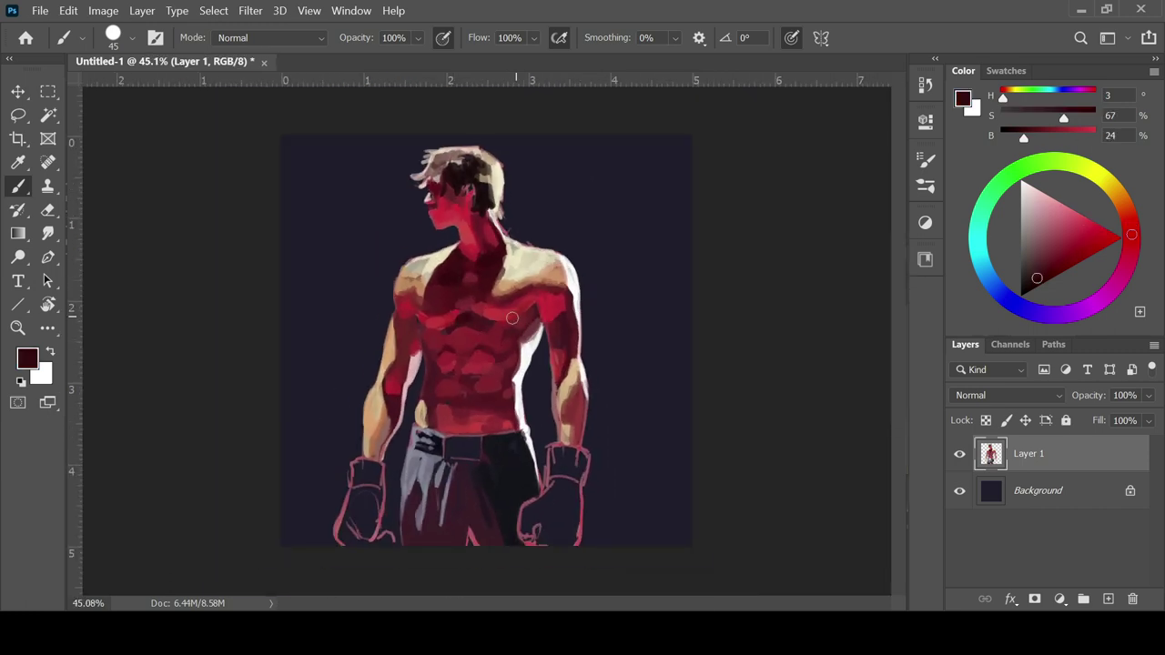
{"action": "key", "text": "bracketright"}
{"action": "left_click", "coordinate": [479, 331], "text": "alt"}
Sample arm reds, pick a darker red and shade the upper arm on the white rim-lit side.
{"action": "left_click", "coordinate": [569, 329], "text": "alt"}
{"action": "left_click", "coordinate": [1134, 233]}
{"action": "left_click", "coordinate": [1054, 256]}
{"action": "left_click_drag", "start_coordinate": [562, 342], "coordinate": [565, 319]}
{"action": "left_click", "coordinate": [584, 319], "text": "alt"}
{"action": "key", "text": "bracketleft"}
{"action": "key", "text": "bracketleft"}
{"action": "left_click", "coordinate": [556, 326], "text": "alt"}
Set the paint colour to H 14, S 67, B 39 and shade the rim-lit arm's elbow with a size 30 brush, blending with sampled reds.
{"action": "left_click", "coordinate": [590, 290], "text": "alt"}
{"action": "left_click", "coordinate": [1130, 219]}
{"action": "left_click", "coordinate": [1048, 266]}
{"action": "key", "text": "bracketleft"}
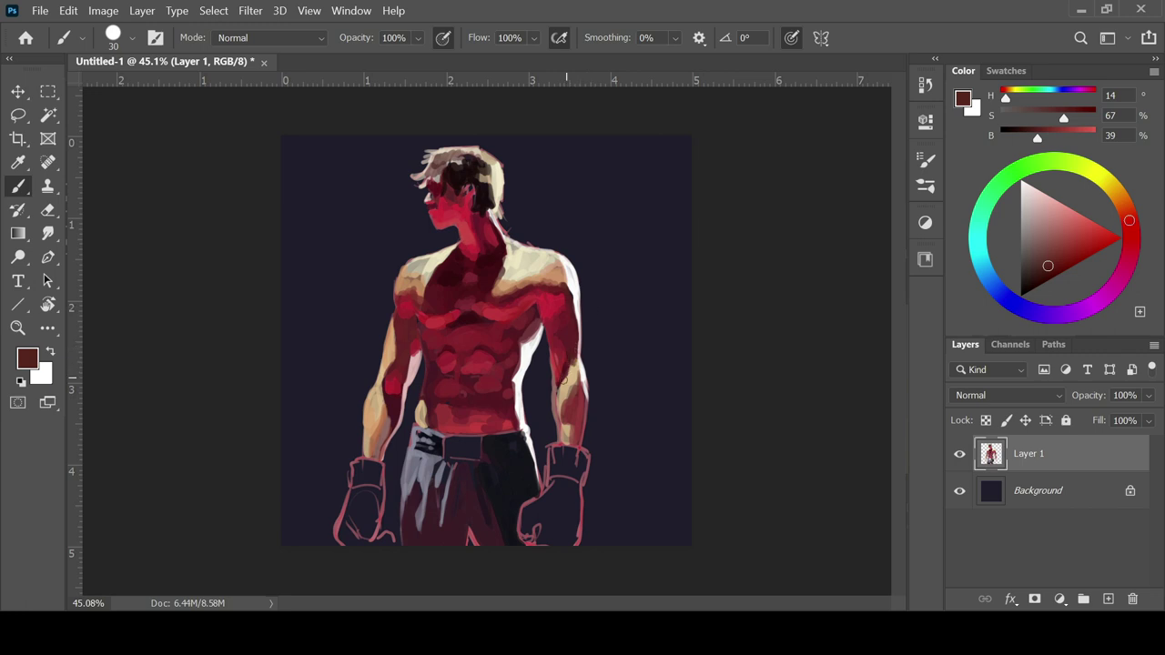
{"action": "left_click_drag", "start_coordinate": [563, 393], "coordinate": [560, 391]}
{"action": "left_click", "coordinate": [577, 353], "text": "alt"}
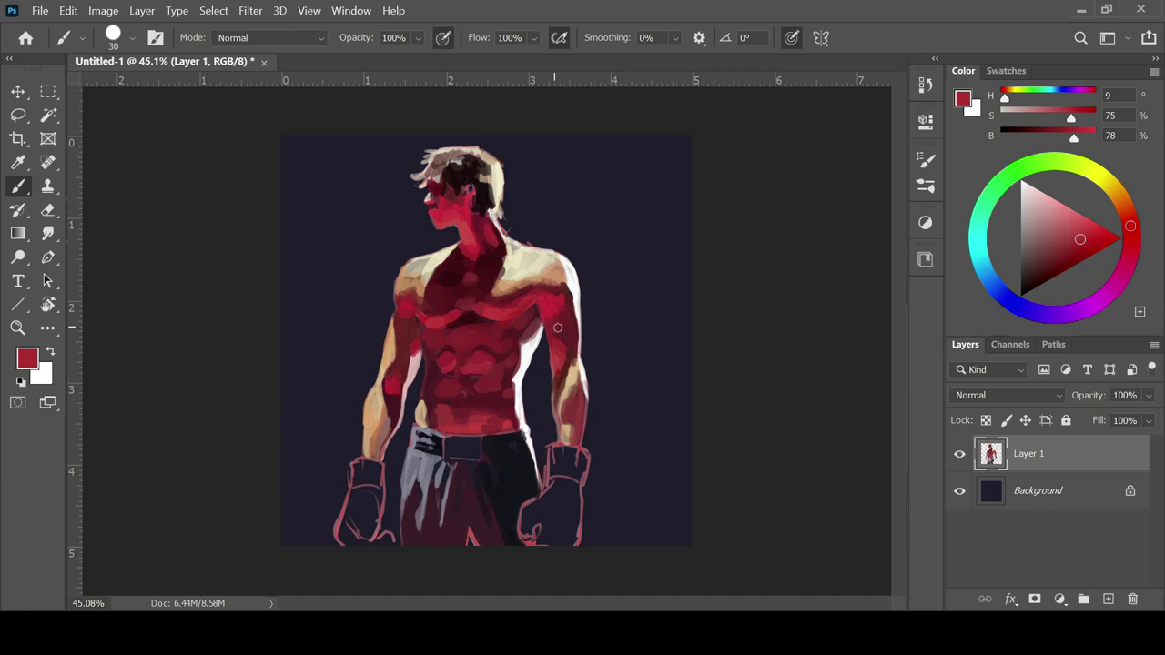
{"action": "left_click", "coordinate": [569, 363], "text": "alt"}
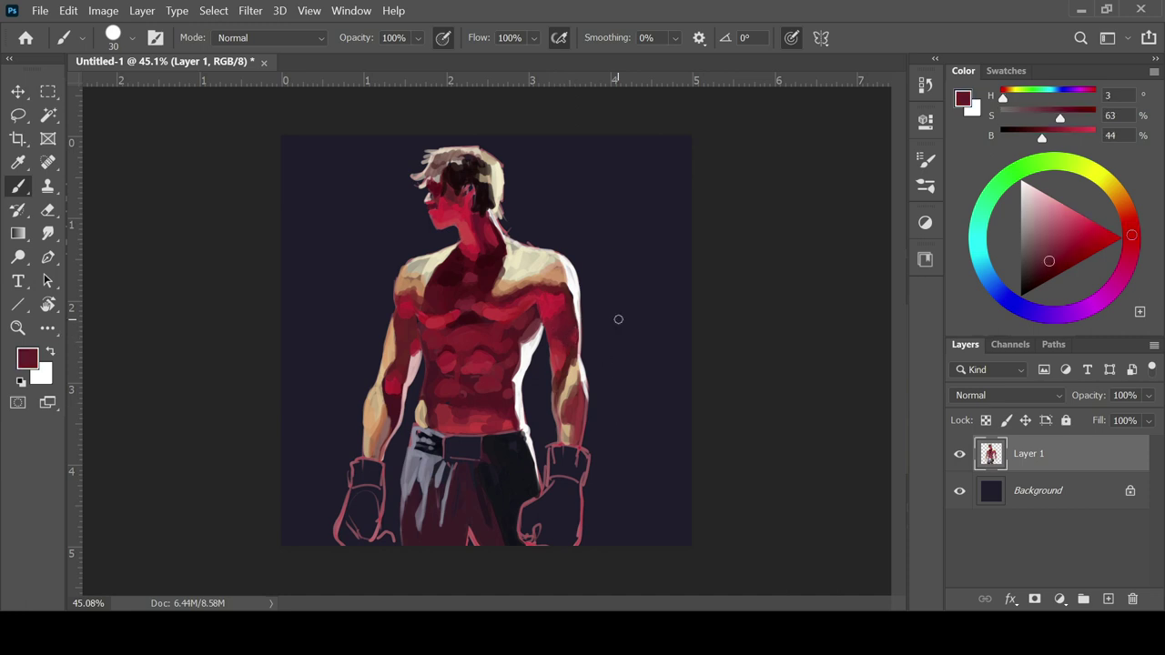
Sample dark reds such as H 5, S 72, B 43 and shade the armpit and upper ribs beside the rim-lit arm.
{"action": "left_click", "coordinate": [539, 308], "text": "alt"}
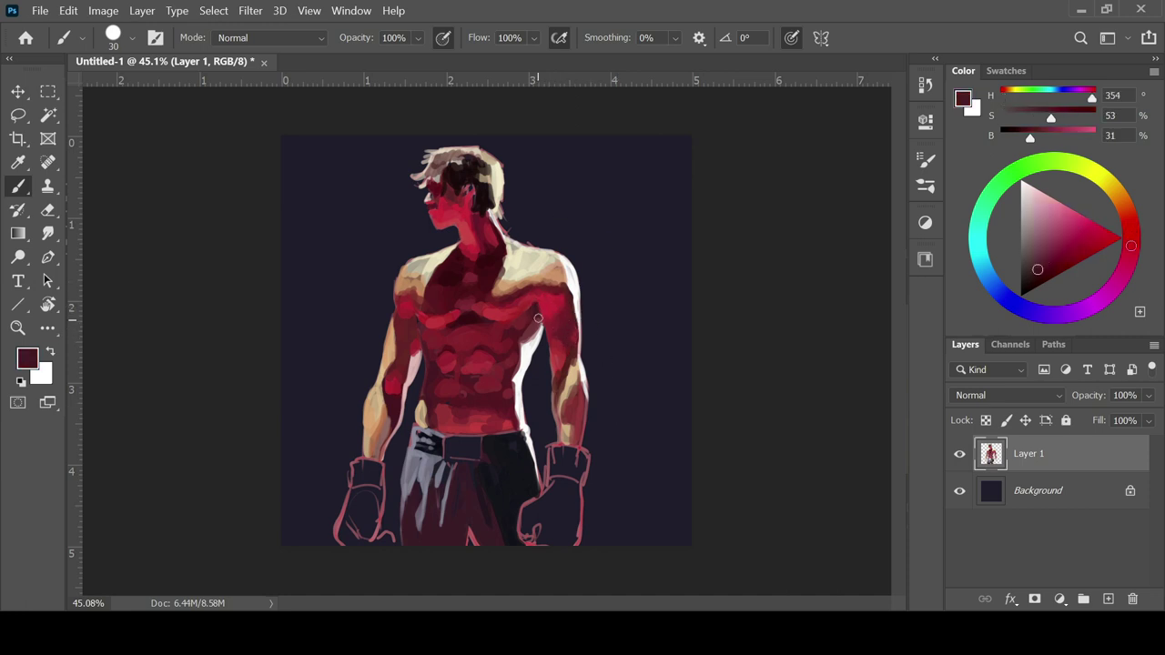
{"action": "left_click", "coordinate": [524, 324], "text": "alt"}
{"action": "left_click", "coordinate": [535, 316], "text": "alt"}
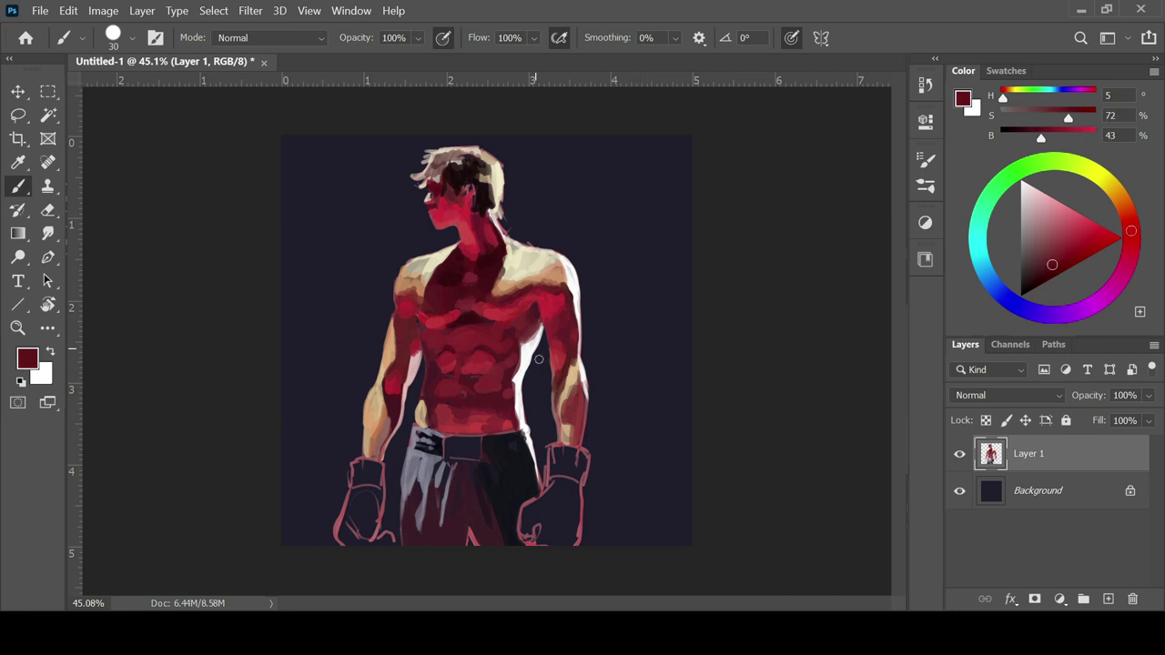
Sample chest reds such as H 8, S 76, B 79 and blend the lower edges of both pectorals with a size 30 brush.
{"action": "left_click", "coordinate": [471, 285], "text": "alt"}
{"action": "left_click", "coordinate": [455, 316], "text": "alt"}
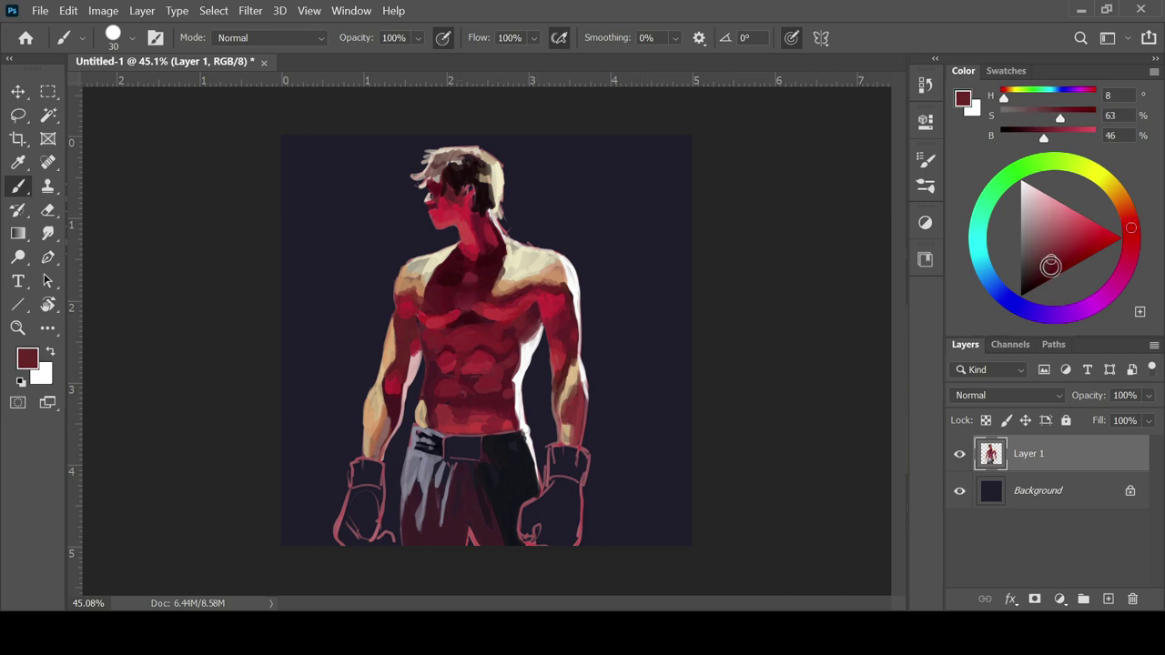
{"action": "left_click", "coordinate": [456, 316], "text": "alt"}
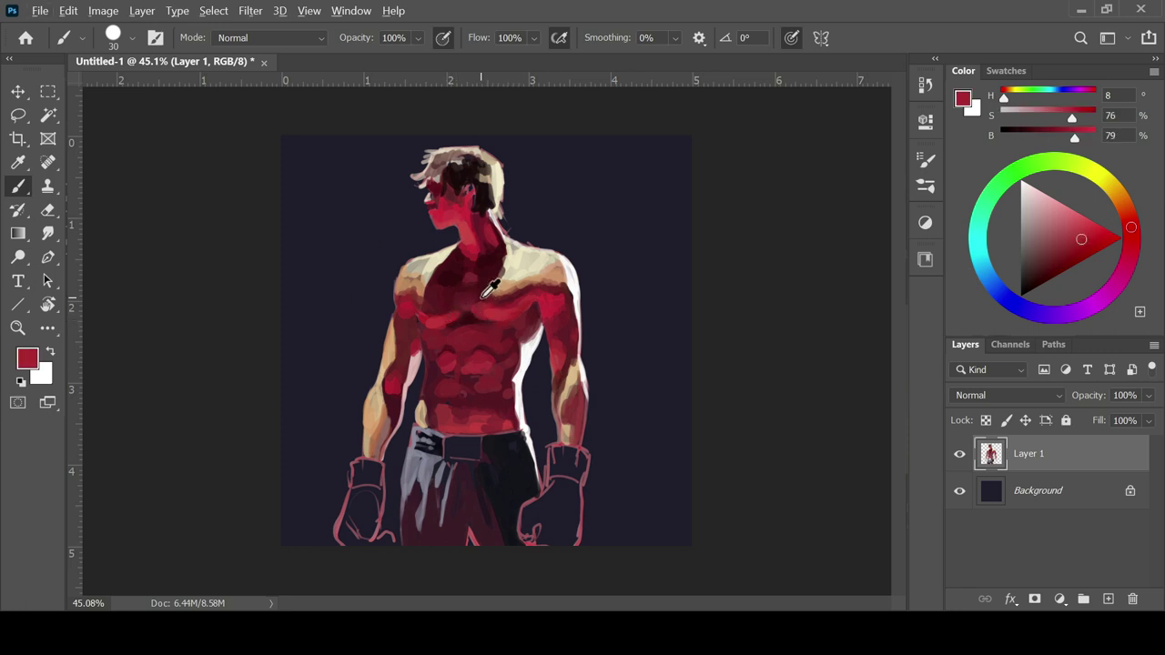
{"action": "left_click", "coordinate": [482, 293], "text": "alt"}
{"action": "left_click", "coordinate": [482, 305], "text": "alt"}
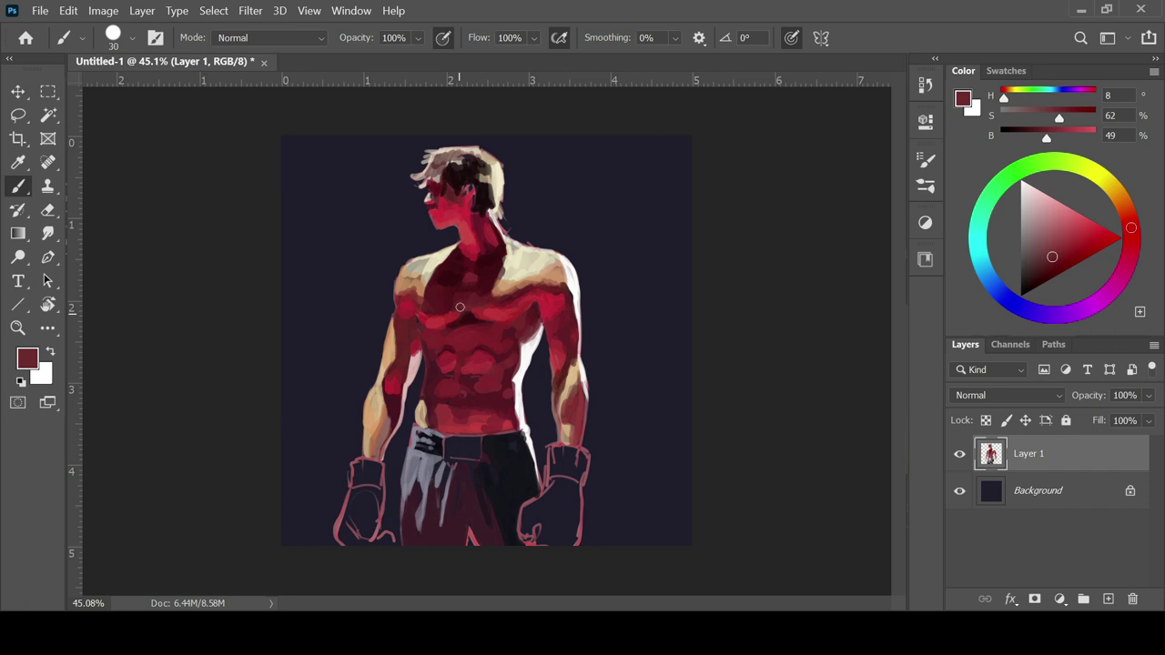
{"action": "left_click", "coordinate": [492, 309], "text": "alt"}
{"action": "left_click", "coordinate": [446, 325], "text": "alt"}
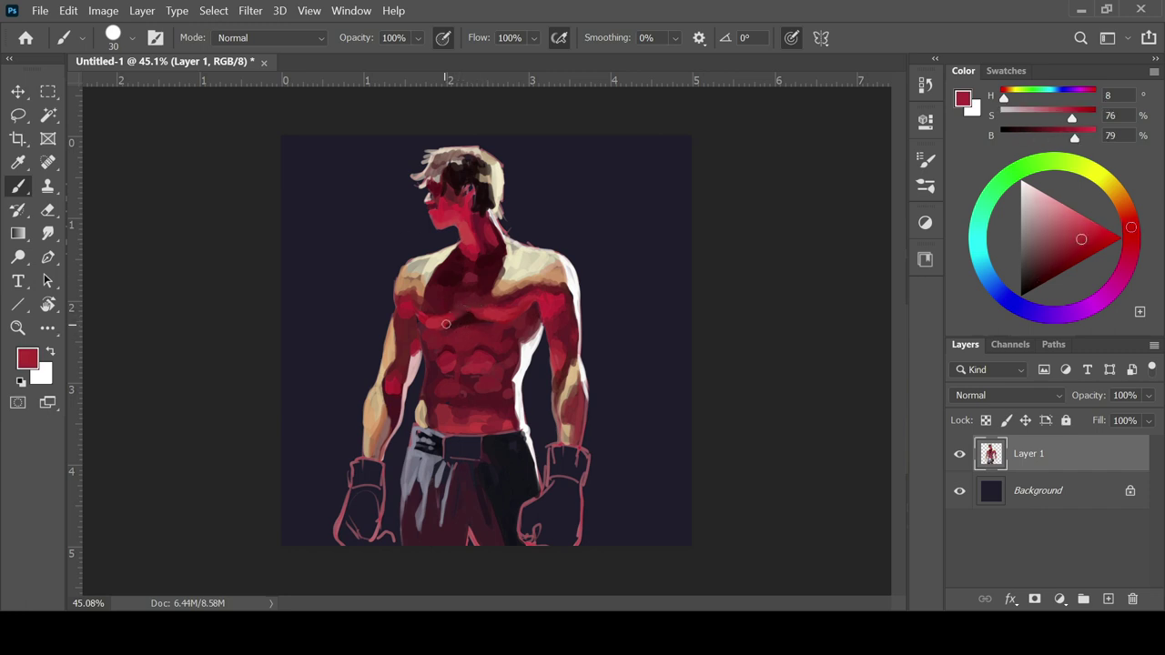
{"action": "left_click", "coordinate": [492, 305], "text": "alt"}
Model the upper abdominals and ribs with reds such as H 8, S 75, B 66 and H 5, S 67, B 59.
{"action": "left_click", "coordinate": [519, 350], "text": "alt"}
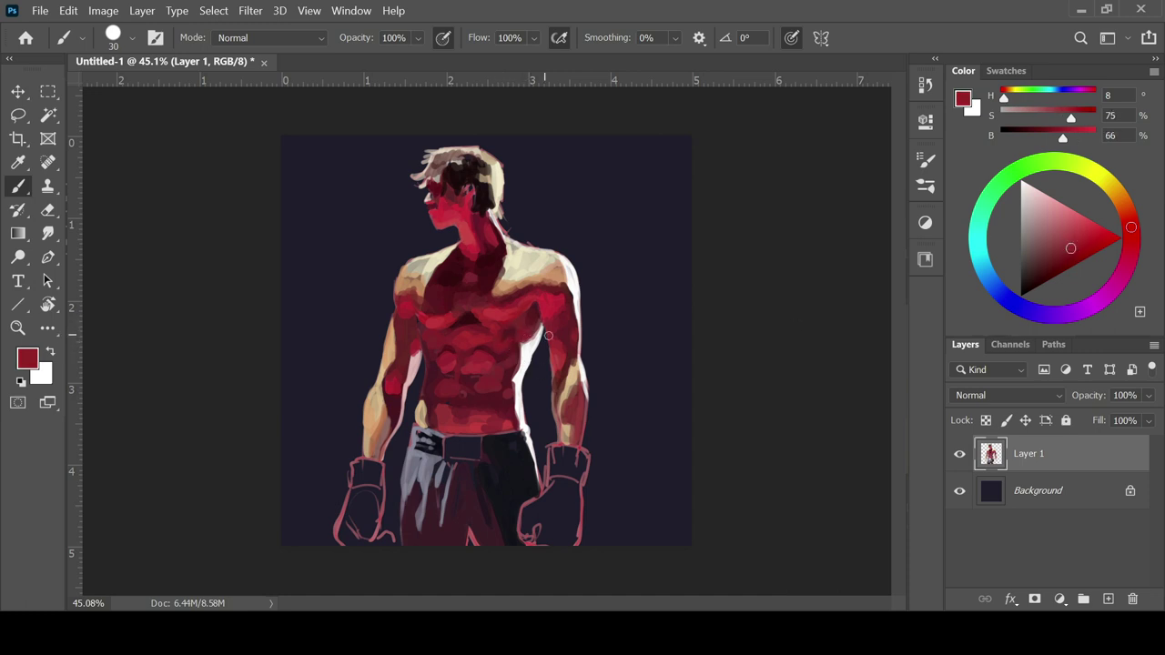
{"action": "left_click", "coordinate": [441, 343], "text": "alt"}
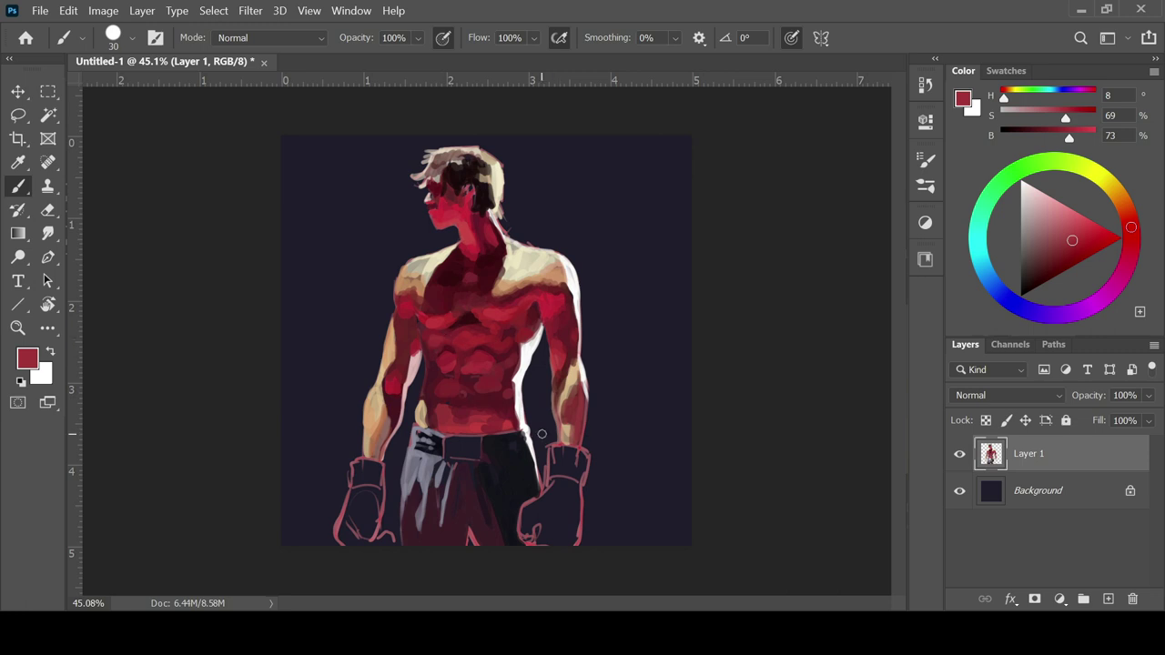
{"action": "left_click", "coordinate": [451, 382], "text": "alt"}
{"action": "left_click", "coordinate": [1132, 231]}
{"action": "left_click", "coordinate": [1051, 258]}
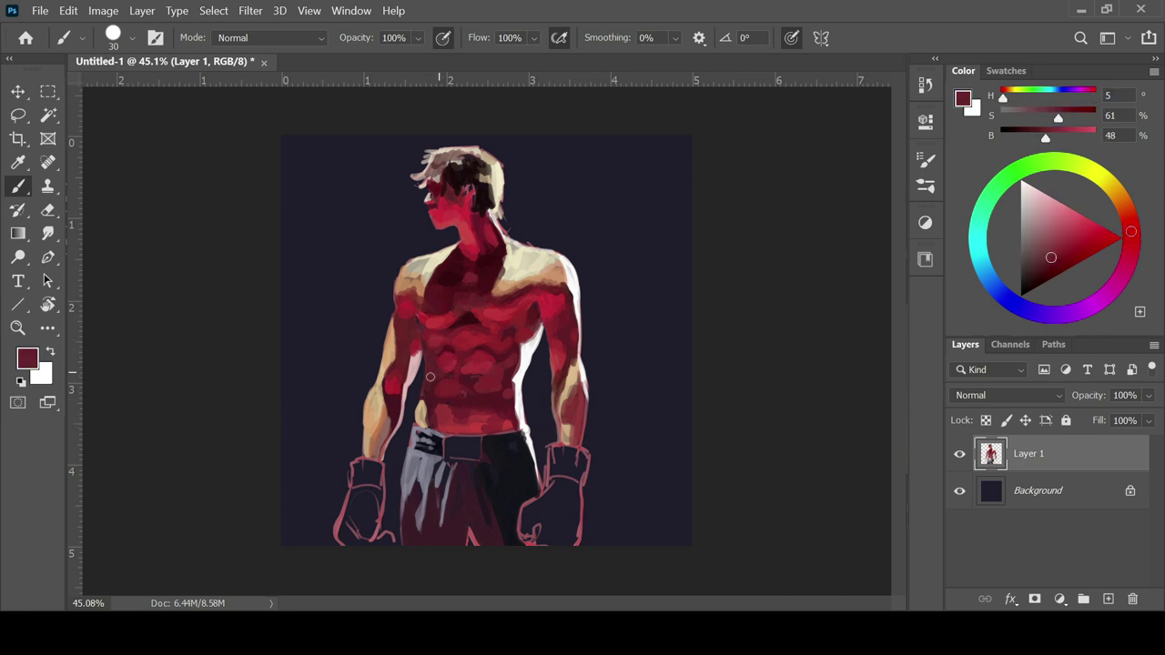
{"action": "left_click", "coordinate": [1062, 250]}
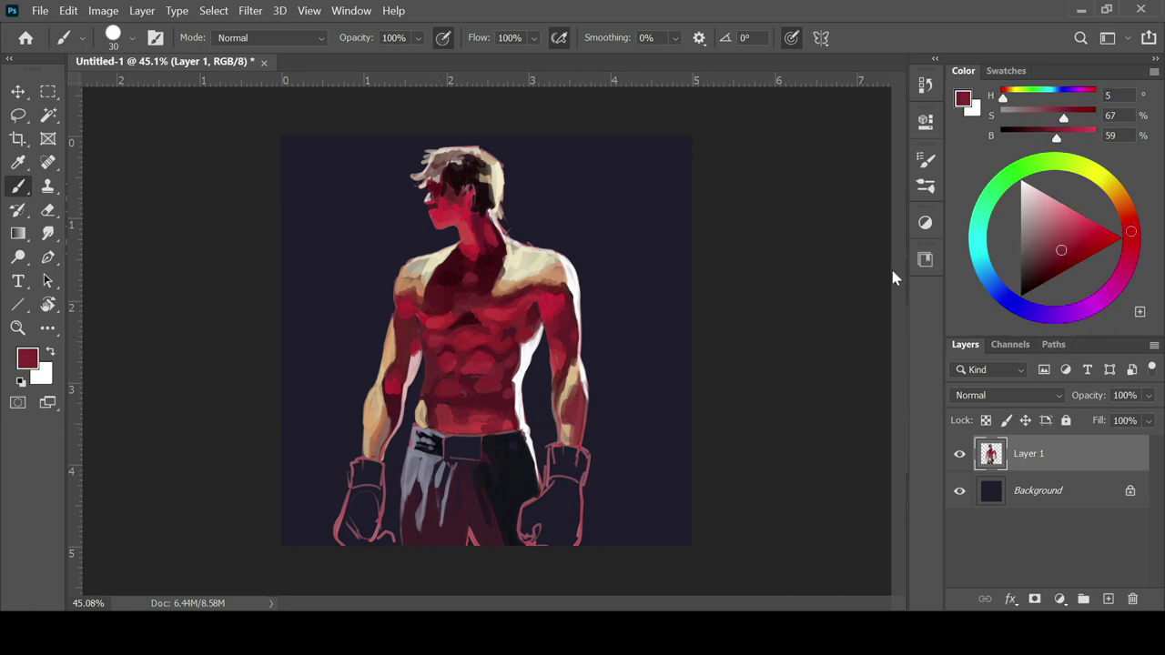
Sample a dark red from the abdomen and broaden the mid-abdominal shading with a size 60 brush.
{"action": "left_click", "coordinate": [446, 369], "text": "alt"}
{"action": "key", "text": "bracketright"}
{"action": "key", "text": "bracketright"}
{"action": "key", "text": "bracketright"}
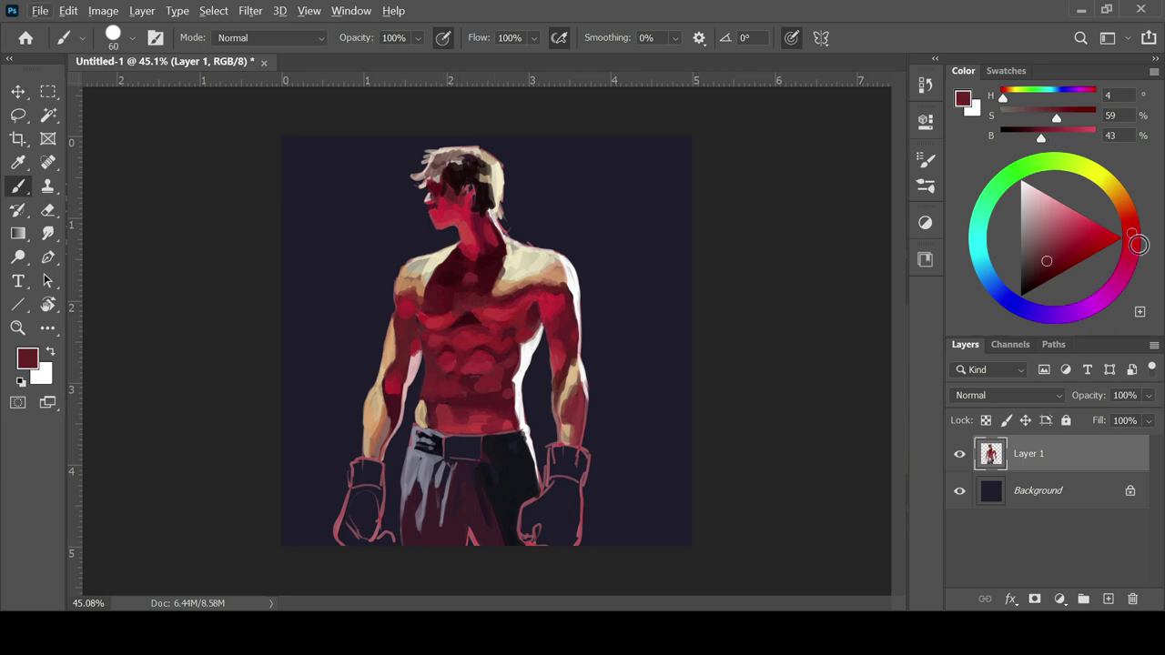
Repaint the lower abdomen with picked and sampled reds such as H 8, S 75, B 60 using a size 45 brush.
{"action": "left_click", "coordinate": [1131, 227]}
{"action": "left_click", "coordinate": [1053, 257]}
{"action": "key", "text": "bracketleft"}
{"action": "key", "text": "bracketleft"}
{"action": "key", "text": "bracketleft"}
{"action": "key", "text": "bracketleft"}
{"action": "key", "text": "bracketleft"}
{"action": "key", "text": "bracketleft"}
{"action": "key", "text": "bracketleft"}
{"action": "key", "text": "bracketright"}
{"action": "key", "text": "bracketright"}
{"action": "left_click", "coordinate": [1052, 264]}
{"action": "left_click", "coordinate": [477, 416], "text": "alt"}
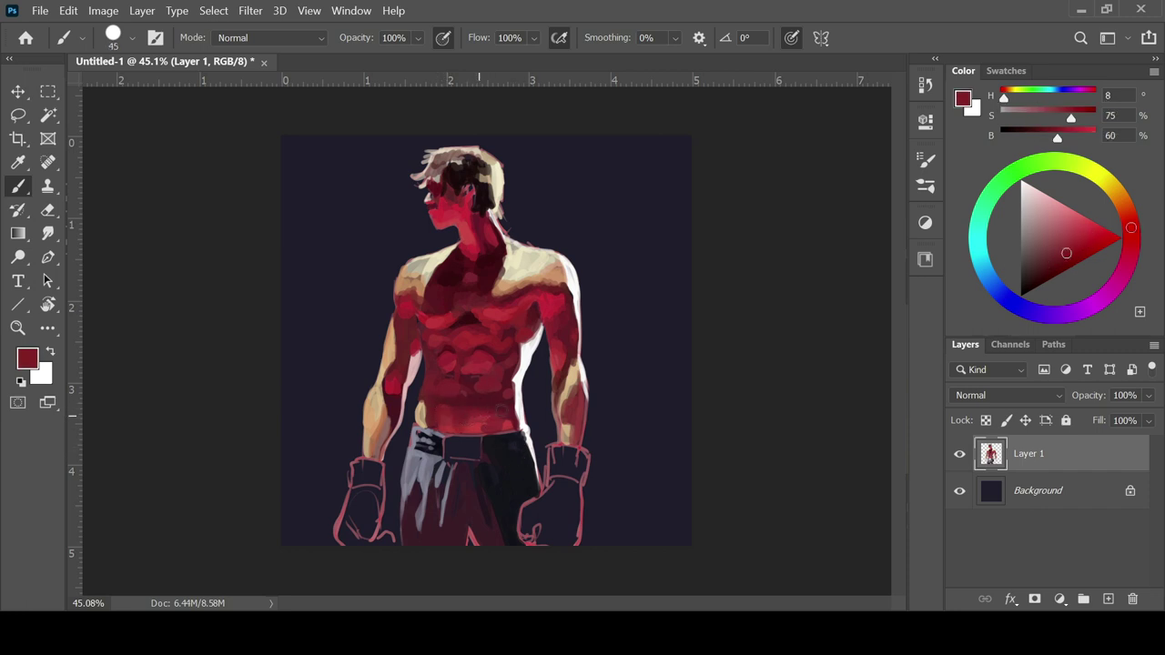
Blend the abdominal muscles with reds such as H 5, S 67, B 58 and H 8, S 71, B 74.
{"action": "left_click", "coordinate": [499, 392], "text": "alt"}
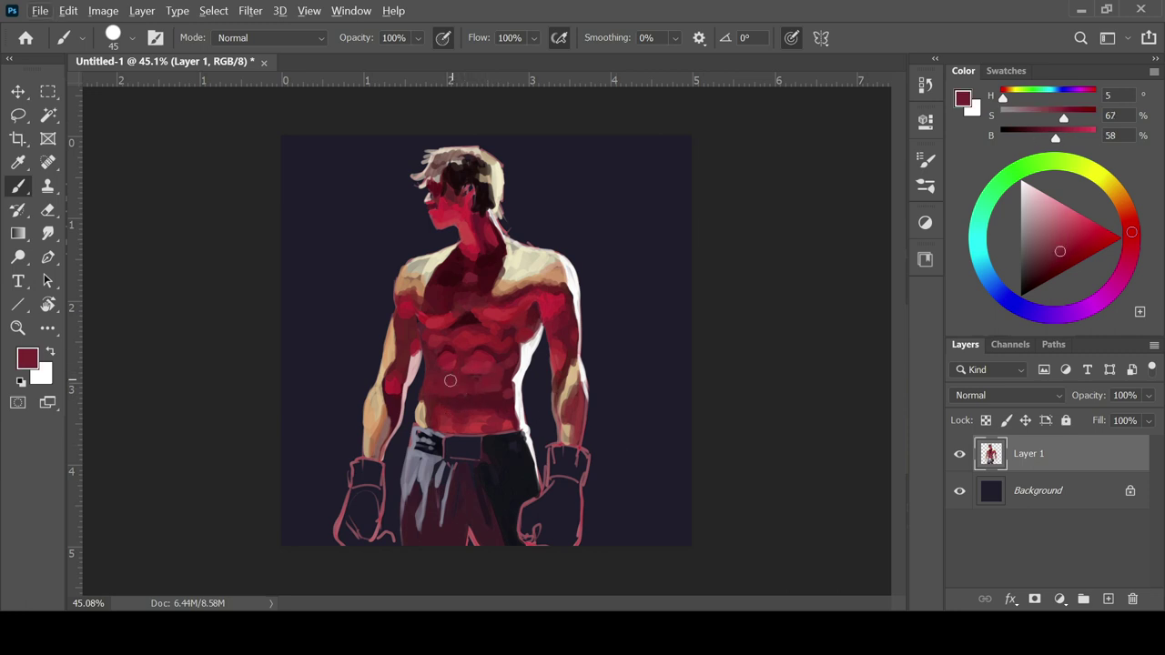
{"action": "left_click", "coordinate": [494, 403], "text": "alt"}
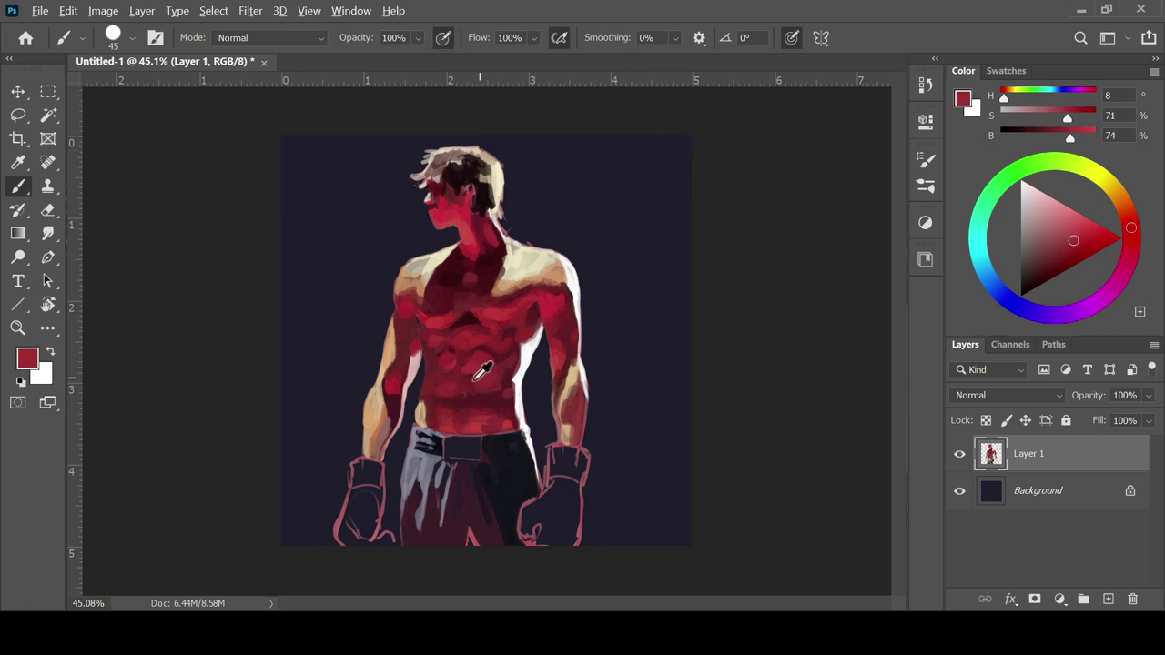
{"action": "left_click", "coordinate": [502, 356], "text": "alt"}
{"action": "left_click", "coordinate": [1136, 231]}
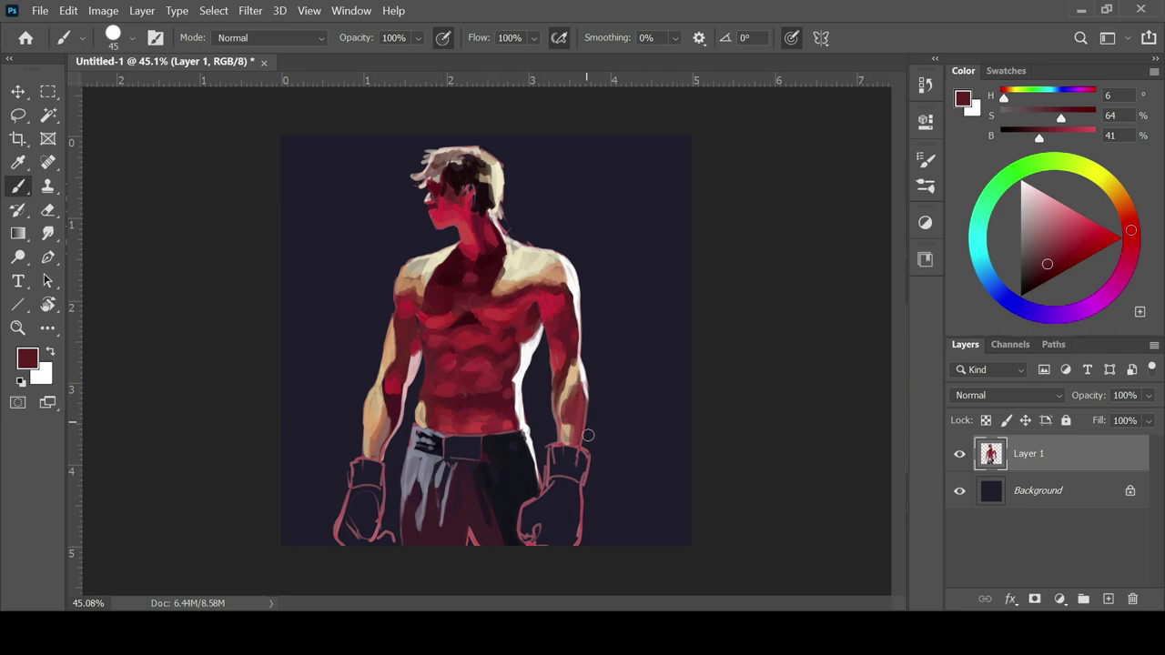
Sample reds such as H 3, S 67, B 33 and H 7, S 71, B 62 and model the shadows below the sternum and ribs.
{"action": "left_click", "coordinate": [481, 320], "text": "alt"}
{"action": "left_click", "coordinate": [483, 330], "text": "alt"}
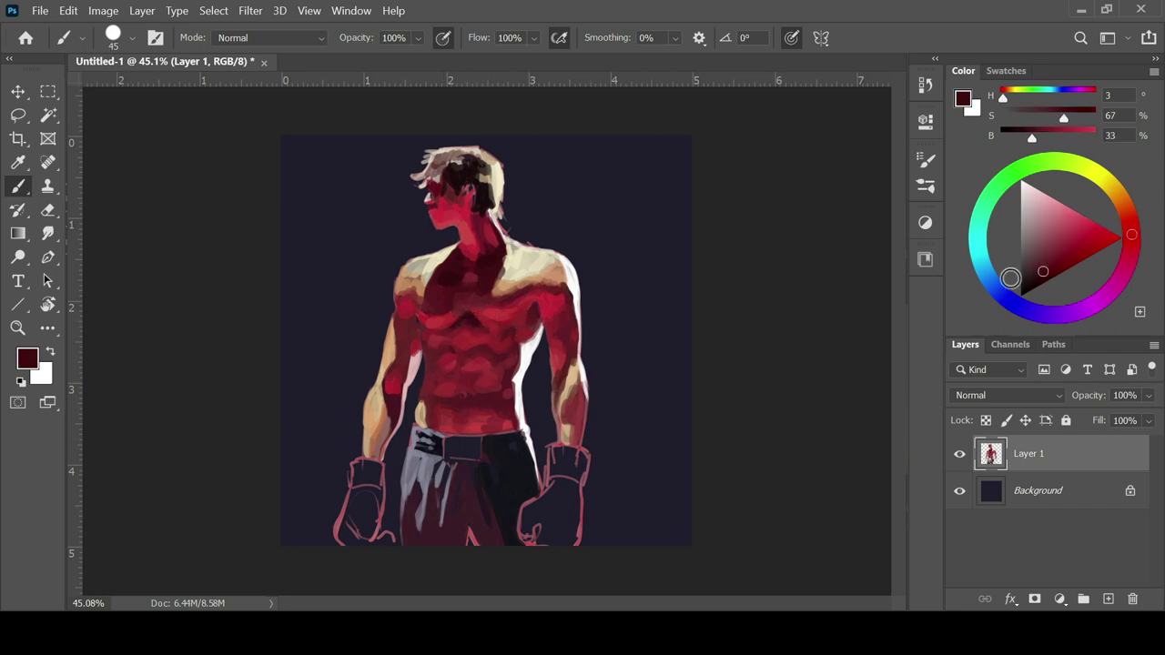
{"action": "left_click", "coordinate": [468, 322], "text": "alt"}
{"action": "left_click", "coordinate": [513, 343], "text": "alt"}
{"action": "left_click", "coordinate": [466, 330], "text": "alt"}
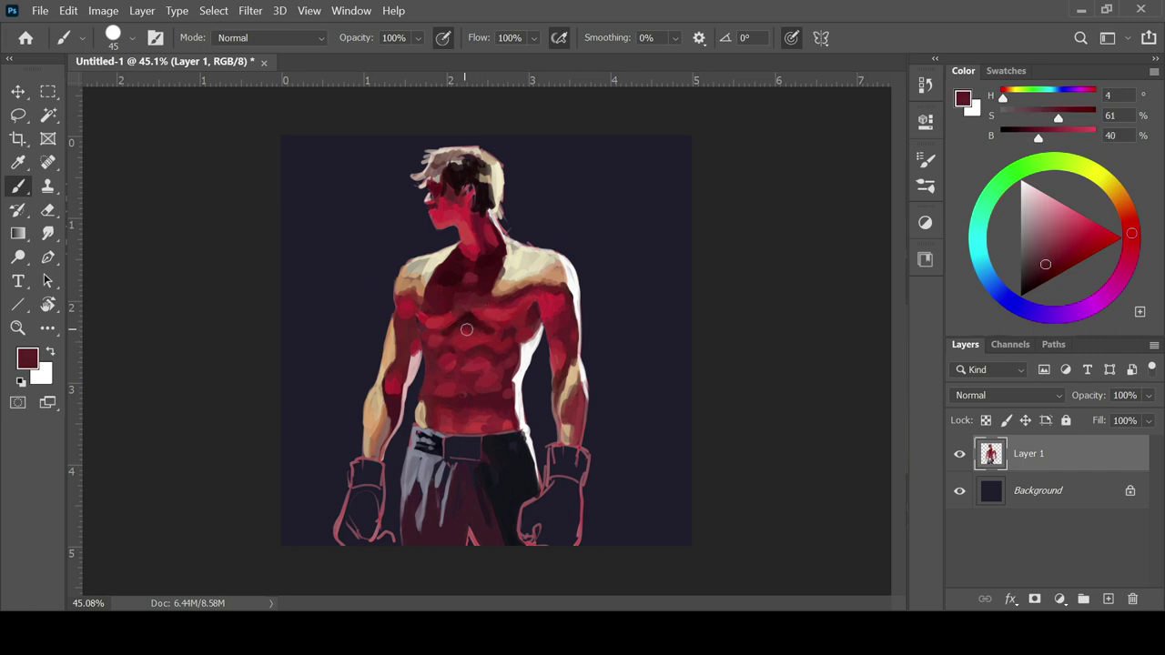
{"action": "left_click", "coordinate": [526, 346], "text": "alt"}
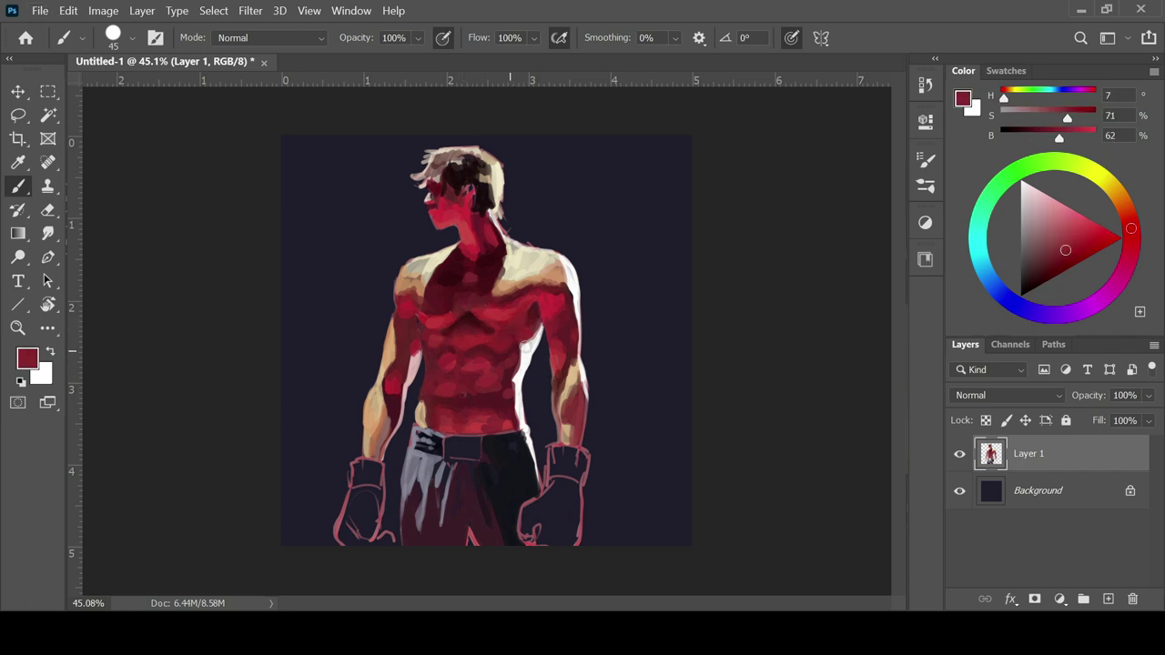
{"action": "left_click", "coordinate": [496, 337], "text": "alt"}
{"action": "left_click", "coordinate": [508, 336], "text": "alt"}
Pick light reds such as H 10, S 71, B 71 and H 15, S 61, B 89 and define the jaw edge with a size 20 brush.
{"action": "left_click", "coordinate": [1132, 224]}
{"action": "left_click", "coordinate": [1072, 242]}
{"action": "key", "text": "["}
{"action": "key", "text": "["}
{"action": "key", "text": "["}
{"action": "key", "text": "["}
{"action": "key", "text": "["}
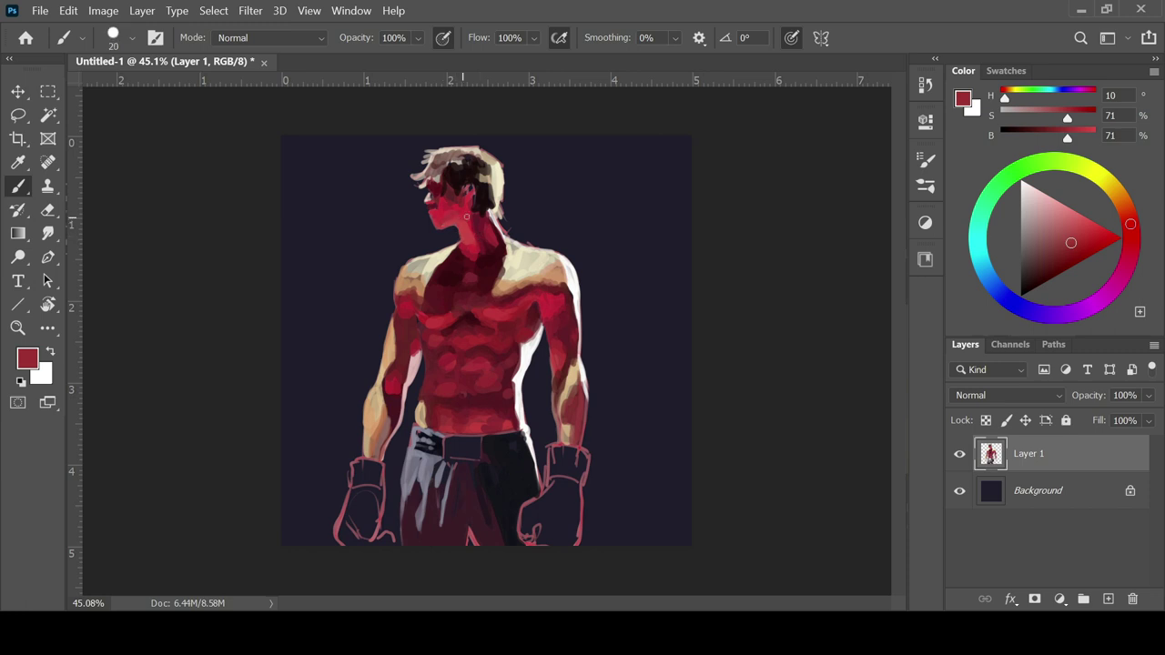
{"action": "left_click", "coordinate": [1076, 229]}
{"action": "left_click", "coordinate": [457, 221], "text": "alt"}
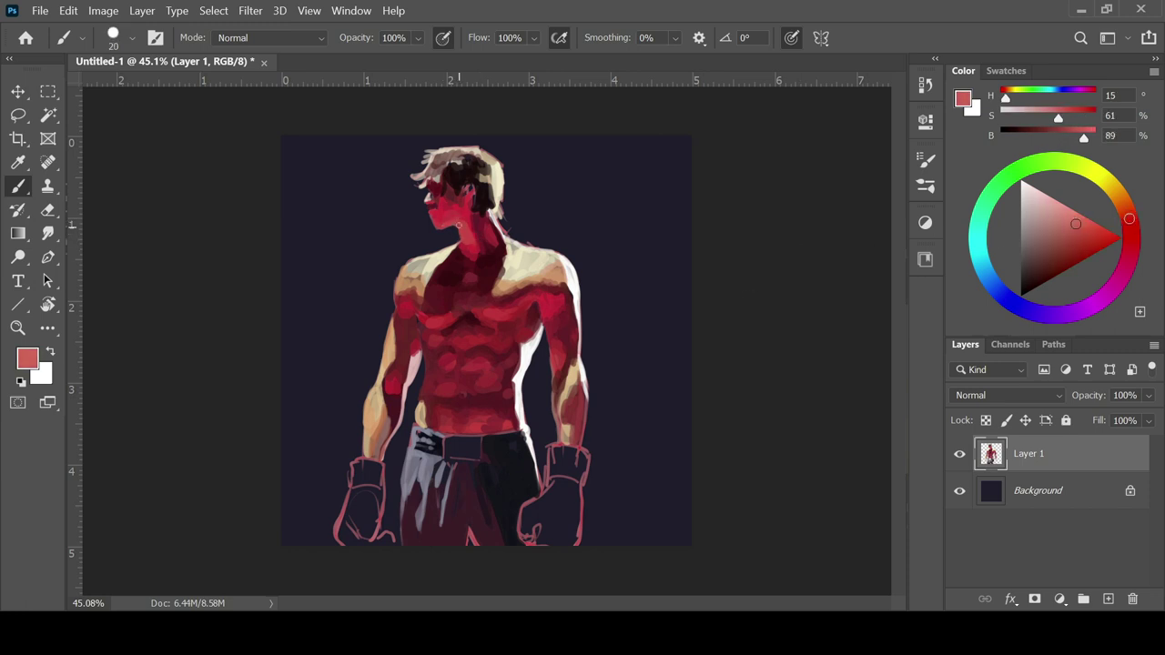
Sample the light red H 7, S 65, B 83 from the face and blend the cheek with a size 40 brush.
{"action": "left_click", "coordinate": [452, 210], "text": "alt"}
{"action": "key", "text": "bracketright"}
{"action": "key", "text": "bracketright"}
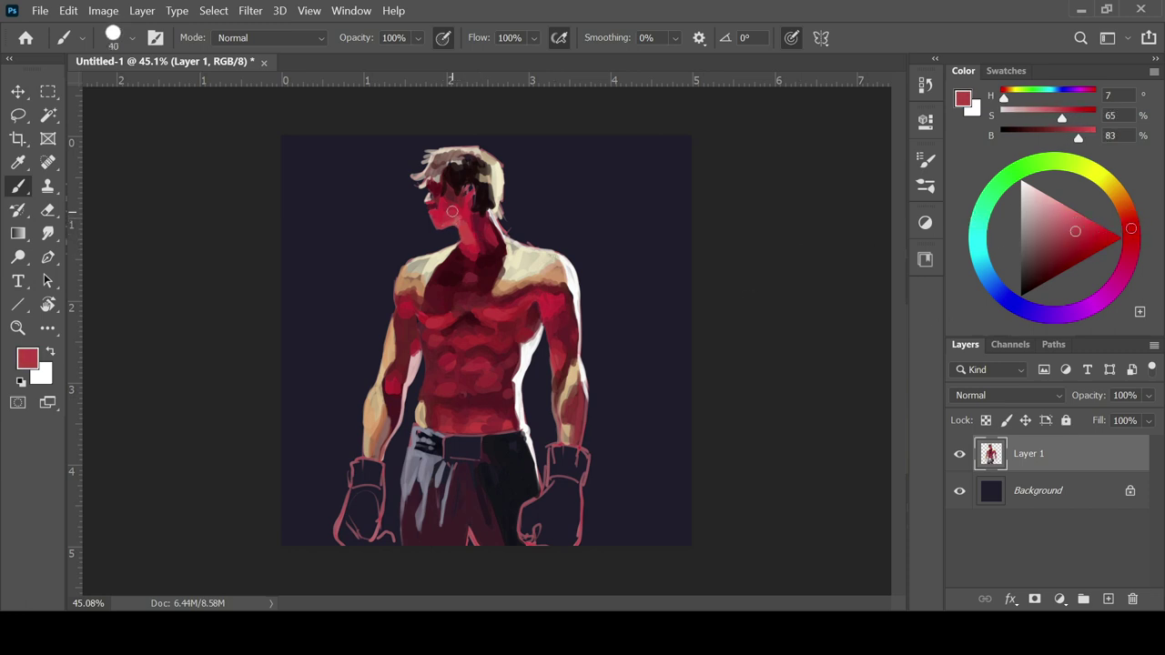
Detail the ear with a size 15 brush, using the pink H 7, S 54, B 91 and the dark red H 1, S 74, B 56.
{"action": "left_click", "coordinate": [469, 206], "text": "alt"}
{"action": "key", "text": "bracketleft"}
{"action": "key", "text": "bracketleft"}
{"action": "key", "text": "bracketleft"}
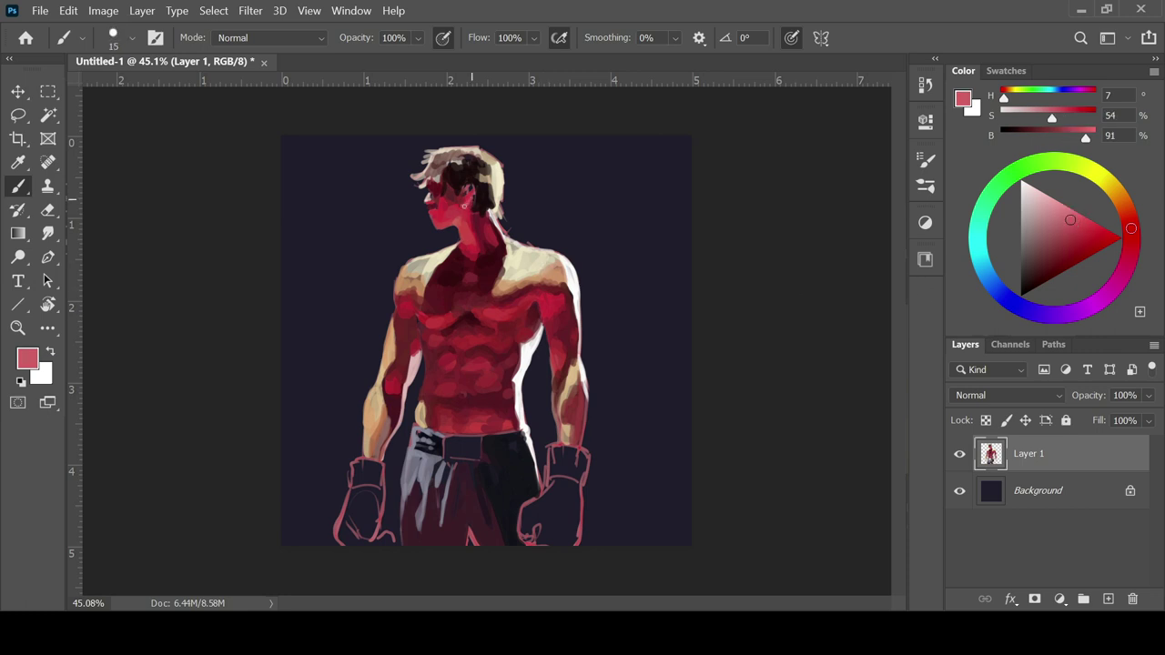
{"action": "left_click_drag", "start_coordinate": [1056, 241], "coordinate": [1062, 255]}
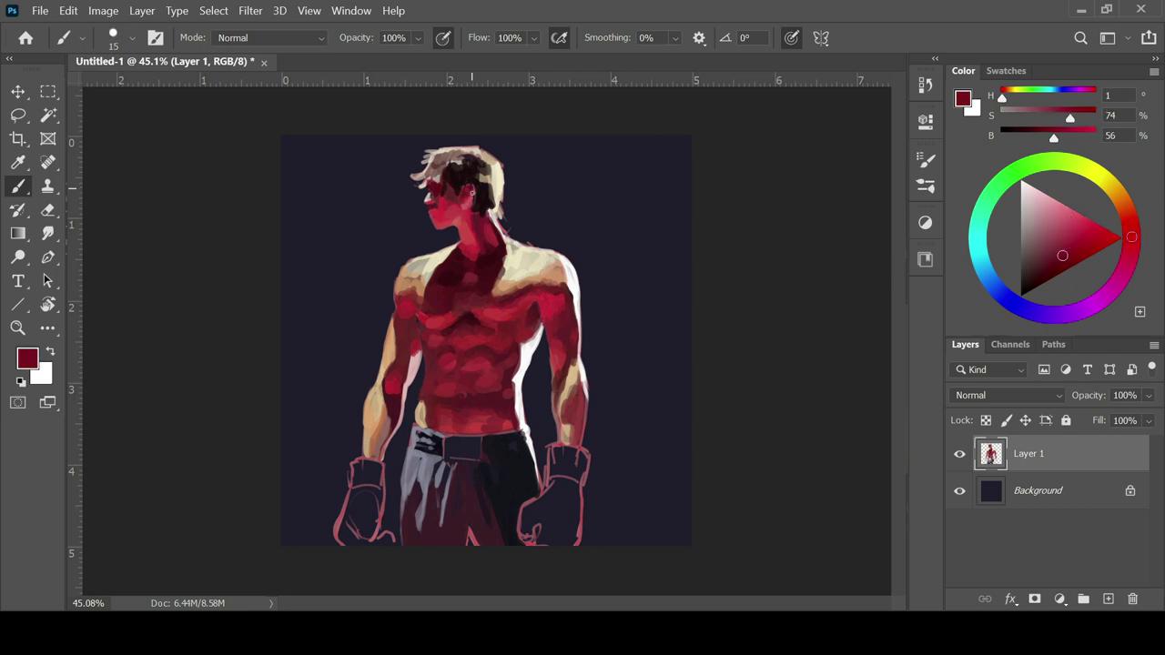
Refine the mouth and chin with a size 15 brush, using H 1, S 68, B 55 and H 9, S 66, B 72.
{"action": "left_click", "coordinate": [433, 211], "text": "alt"}
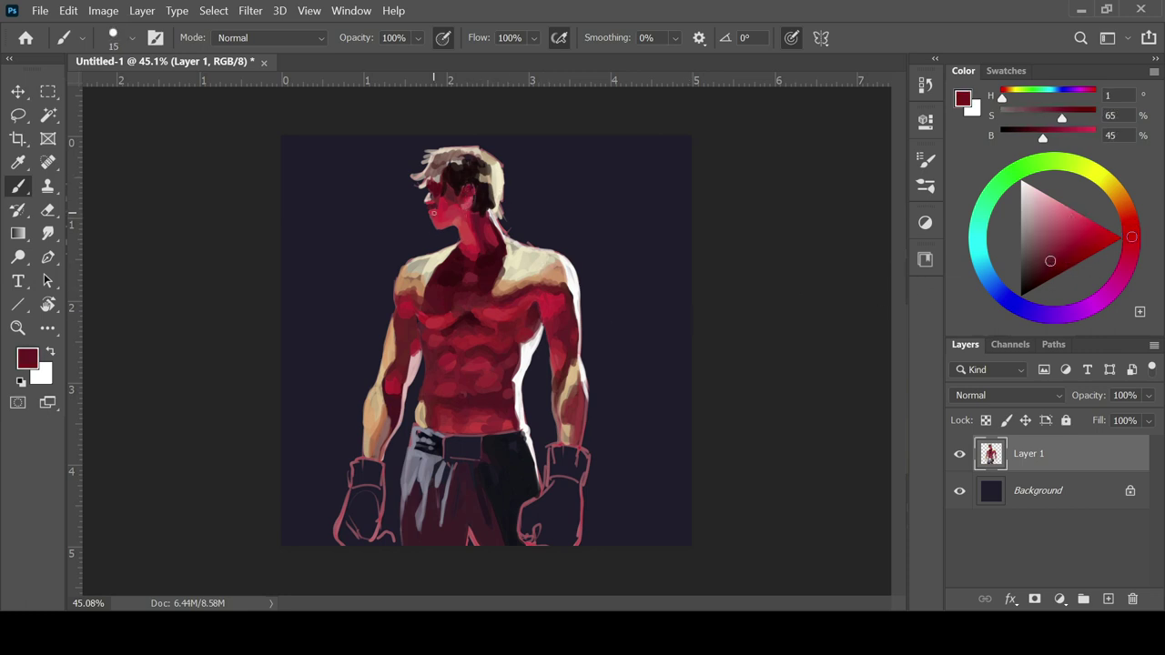
{"action": "left_click", "coordinate": [1058, 255]}
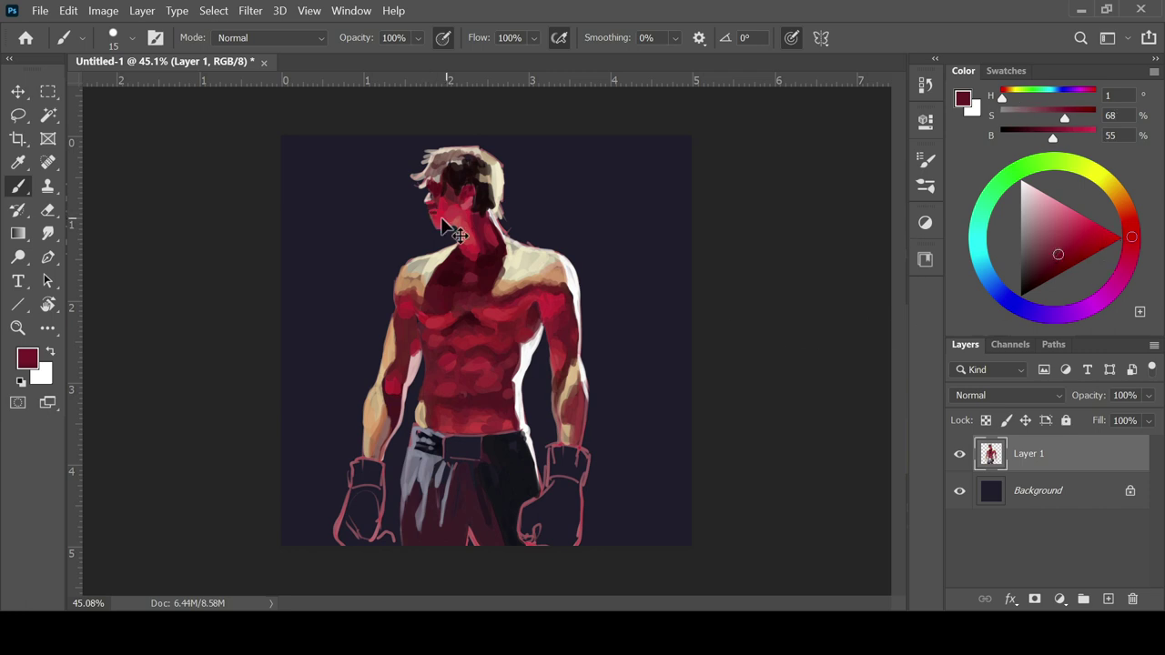
{"action": "left_click", "coordinate": [1130, 226]}
{"action": "left_click", "coordinate": [1068, 240]}
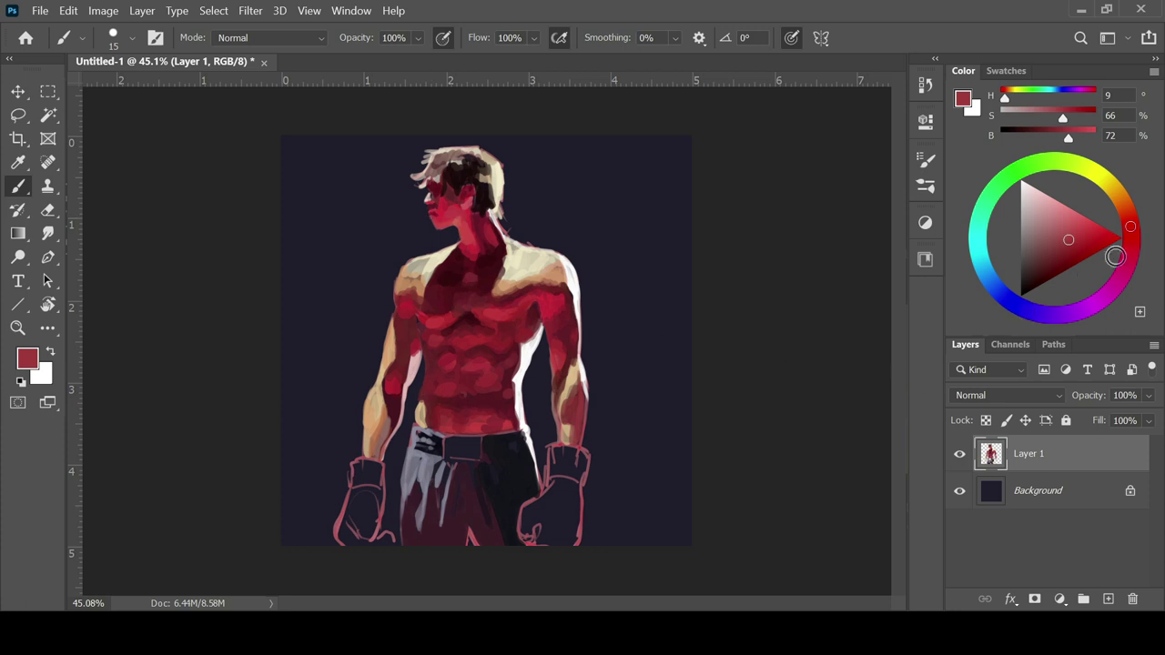
Brighten the lit cheek and jaw with light reds H 9, S 60, B 84 and H 11, S 66, B 88.
{"action": "left_click", "coordinate": [1072, 229]}
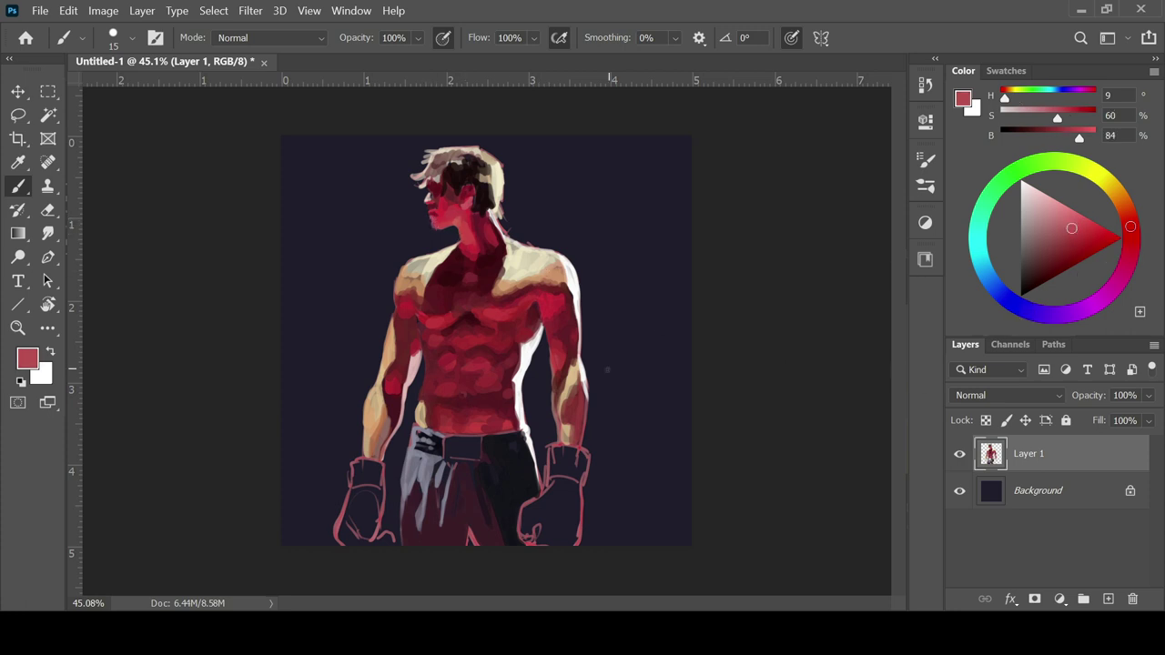
{"action": "left_click", "coordinate": [444, 204], "text": "alt"}
{"action": "left_click", "coordinate": [1079, 229]}
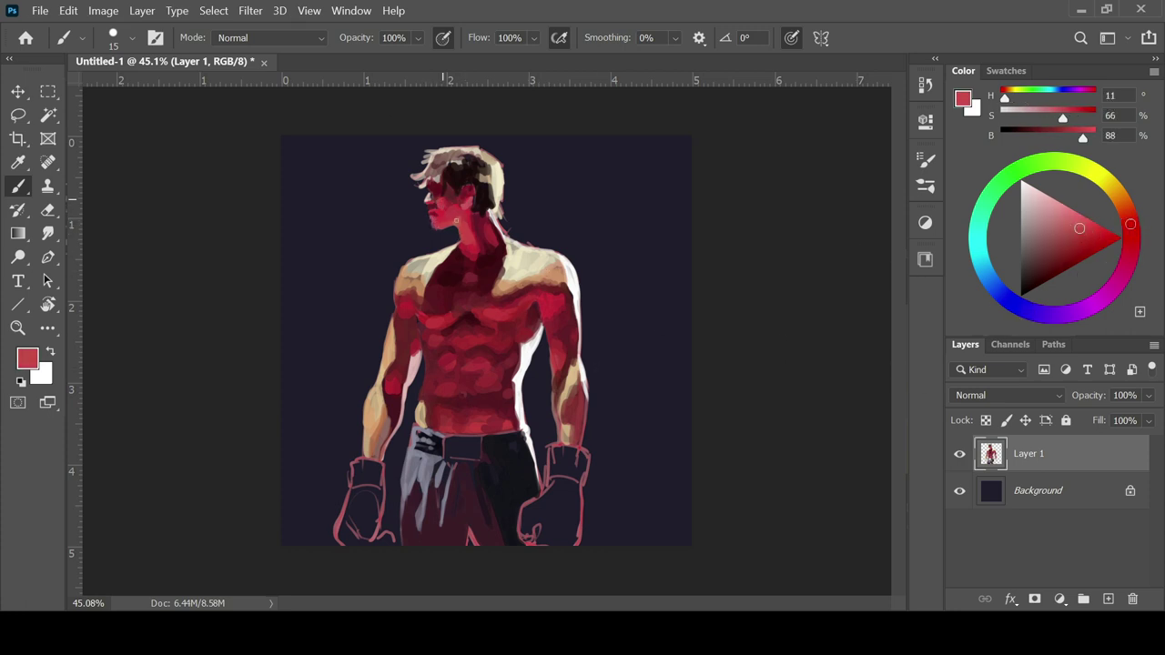
Sample the dark red at the eye and cover the pale spot beside the nose with a size 15 brush, using H 2, S 73, B 41 and B 31.
{"action": "left_click", "coordinate": [434, 191], "text": "alt"}
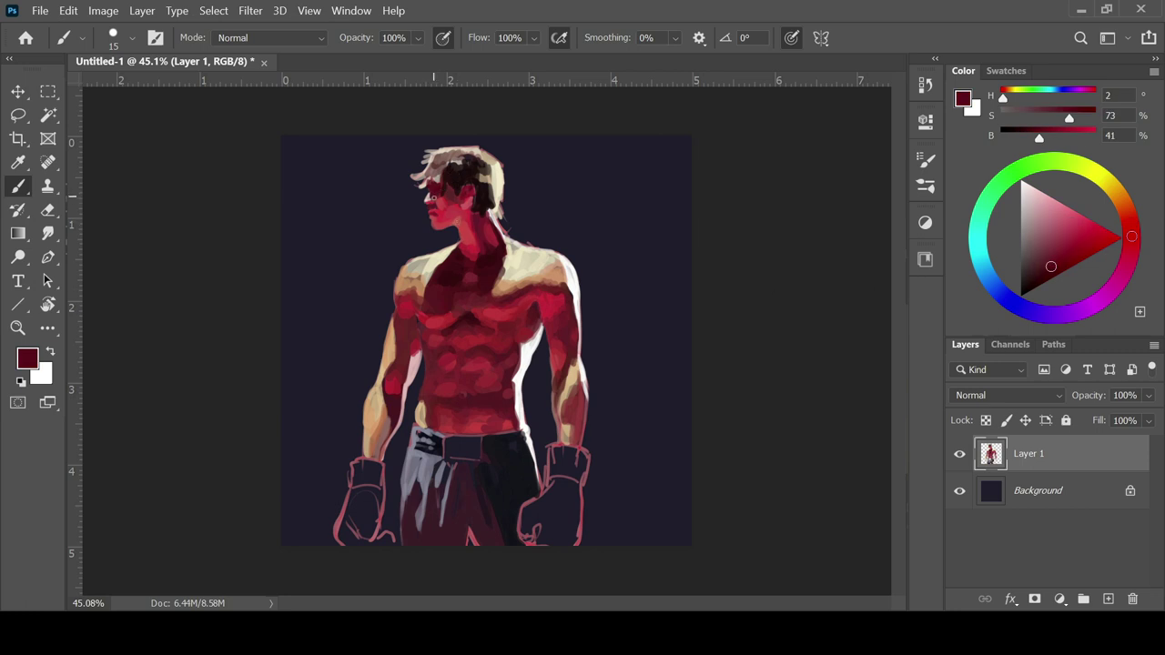
{"action": "key", "text": "bracketright"}
{"action": "key", "text": "bracketright"}
{"action": "key", "text": "bracketleft"}
{"action": "key", "text": "bracketleft"}
{"action": "left_click", "coordinate": [434, 208], "text": "alt"}
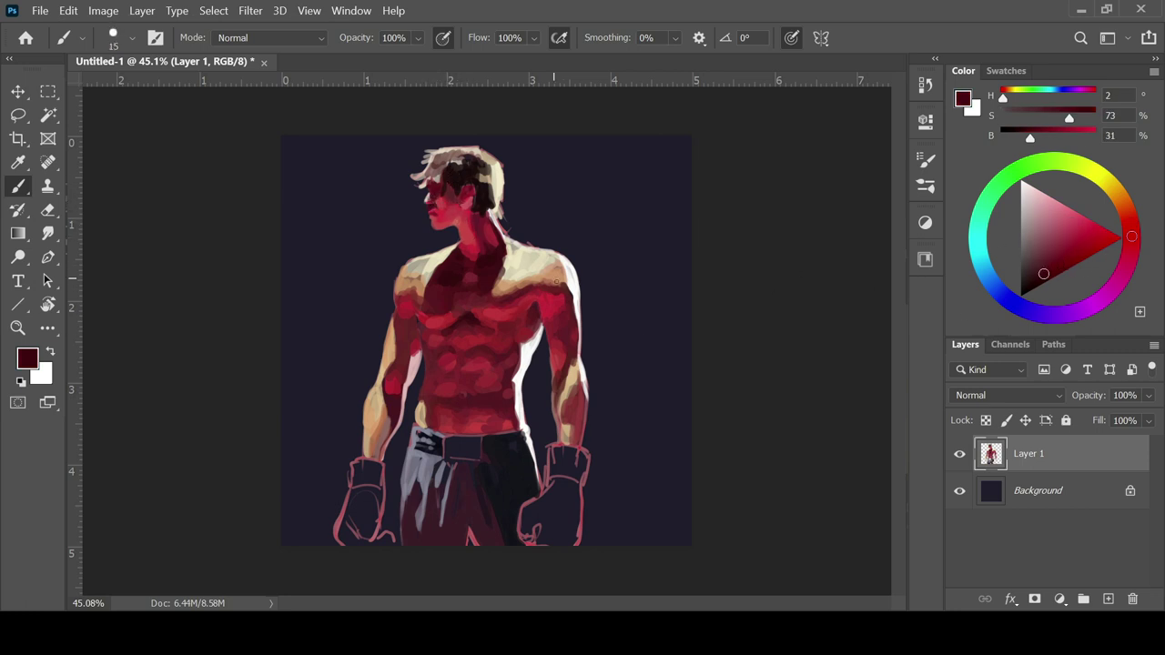
Refine the face's mid-tones with reds H 2, S 65, B 79 and H 2, S 70, B 66, also sampling from the eye socket and chest.
{"action": "left_click", "coordinate": [1073, 234]}
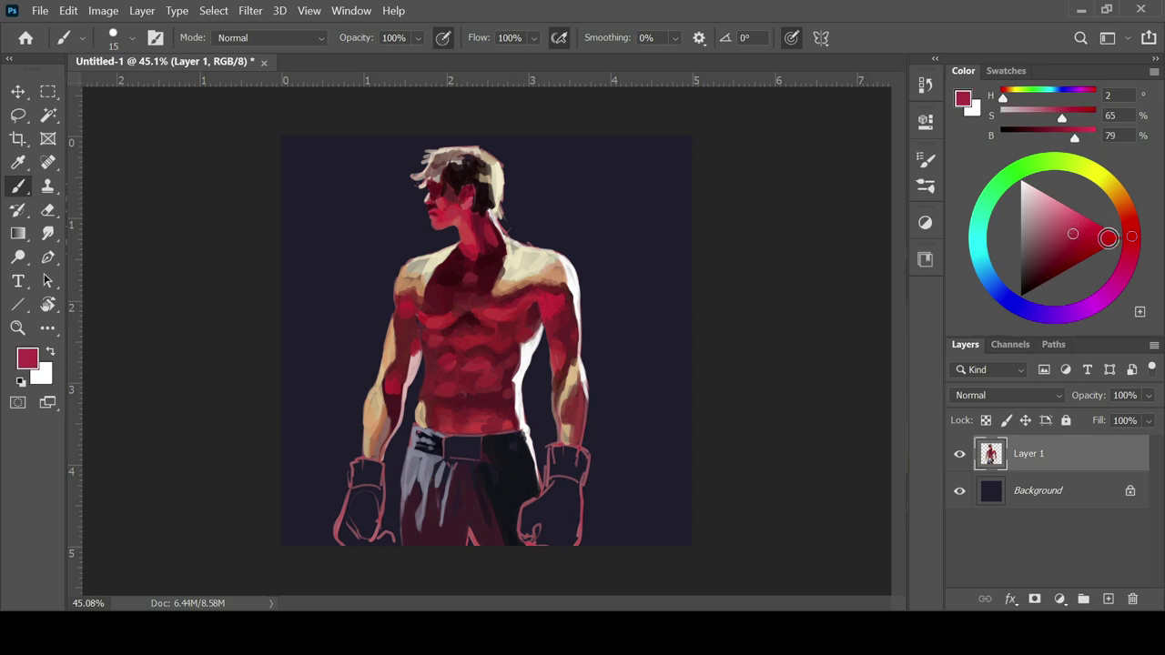
{"action": "left_click", "coordinate": [1131, 229]}
{"action": "left_click", "coordinate": [1076, 243]}
{"action": "key", "text": "bracketright"}
{"action": "key", "text": "bracketright"}
{"action": "key", "text": "bracketright"}
{"action": "key", "text": "bracketright"}
{"action": "left_click", "coordinate": [437, 190], "text": "alt"}
{"action": "key", "text": "bracketleft"}
{"action": "key", "text": "bracketleft"}
{"action": "left_click", "coordinate": [498, 269], "text": "alt"}
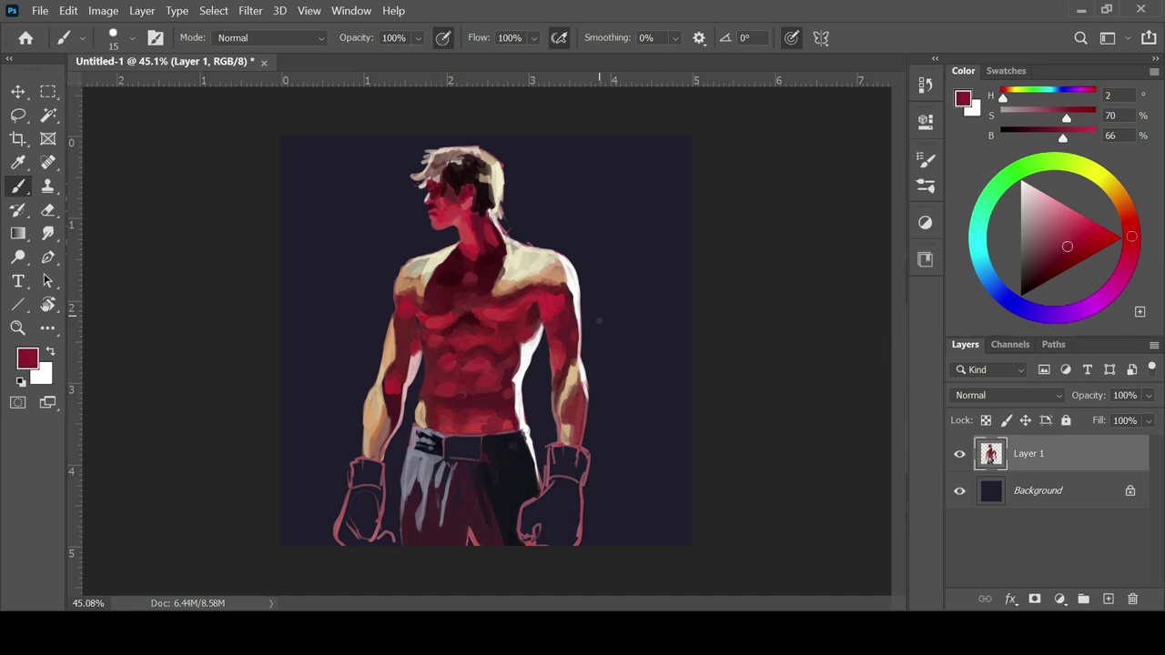
Paint the shadowed hair in dark brown H 15, S 69, B 30 with a size 35 brush.
{"action": "left_click", "coordinate": [1129, 219]}
{"action": "left_click", "coordinate": [1054, 258]}
{"action": "left_click", "coordinate": [1055, 262]}
{"action": "left_click", "coordinate": [1042, 274]}
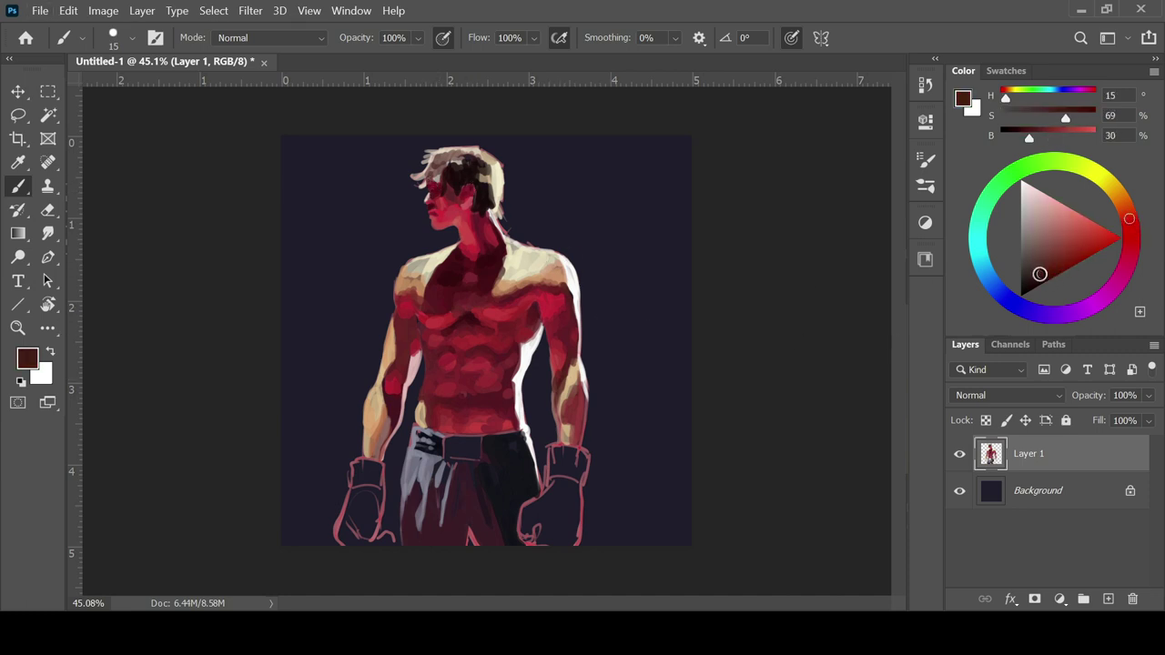
{"action": "key", "text": "bracketright"}
{"action": "key", "text": "bracketright"}
{"action": "key", "text": "bracketright"}
{"action": "key", "text": "bracketright"}
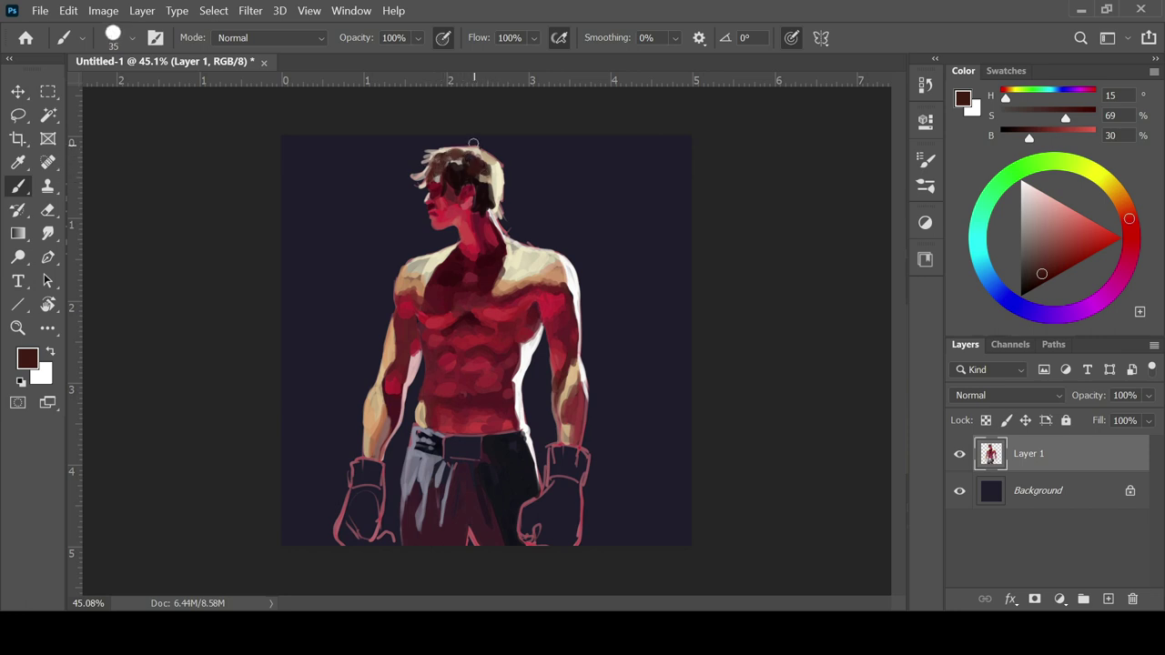
Add light hair strands around the fringe and crown with a size 15 brush in pale pink H 15, S 11, B 93.
{"action": "left_click", "coordinate": [450, 148], "text": "alt"}
{"action": "key", "text": "bracketleft"}
{"action": "key", "text": "bracketleft"}
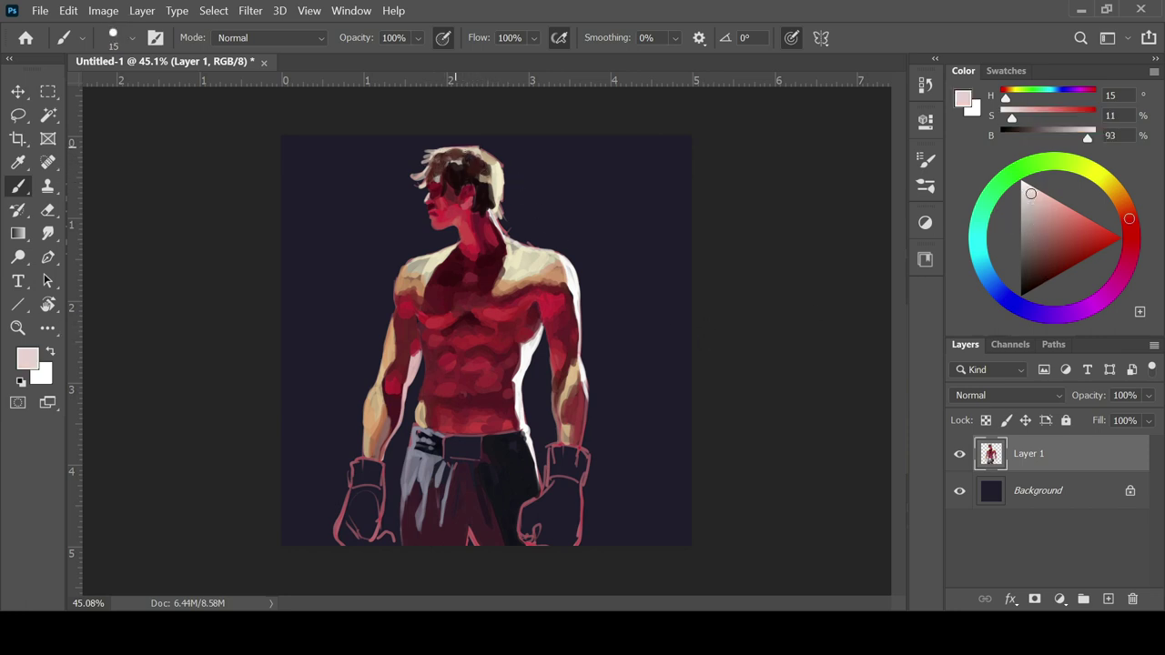
{"action": "left_click_drag", "start_coordinate": [422, 174], "coordinate": [427, 175]}
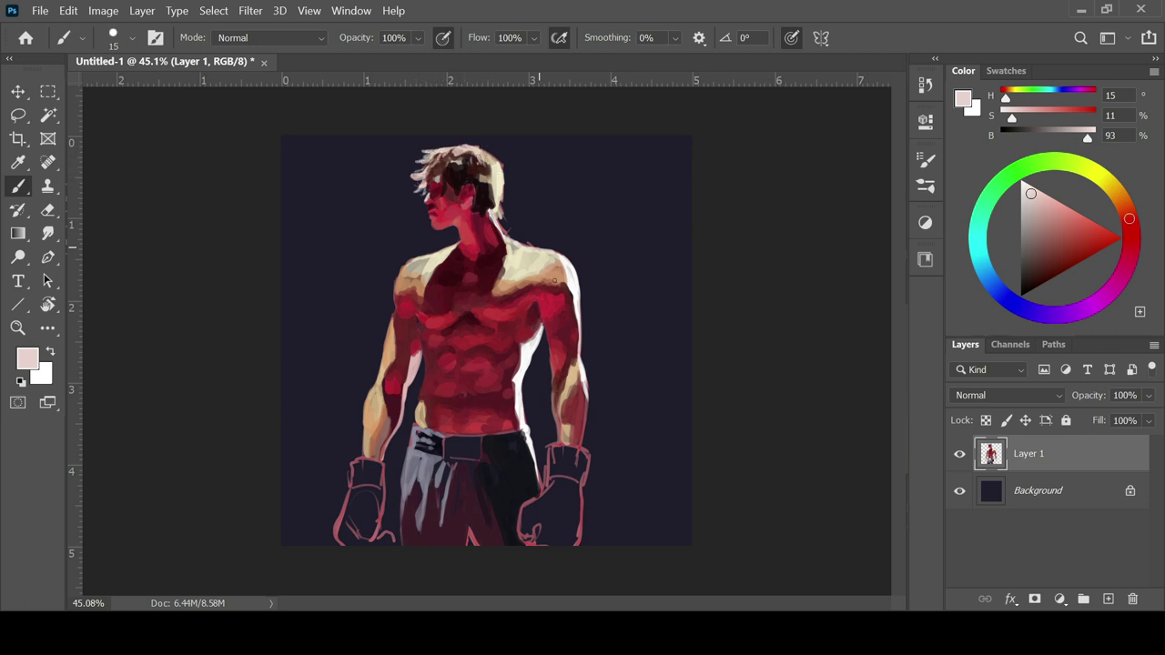
Fill the left-hand glove's cuff with near-black H 237, S 21, B 8 using a size 30 brush.
{"action": "left_click", "coordinate": [622, 484], "text": "alt"}
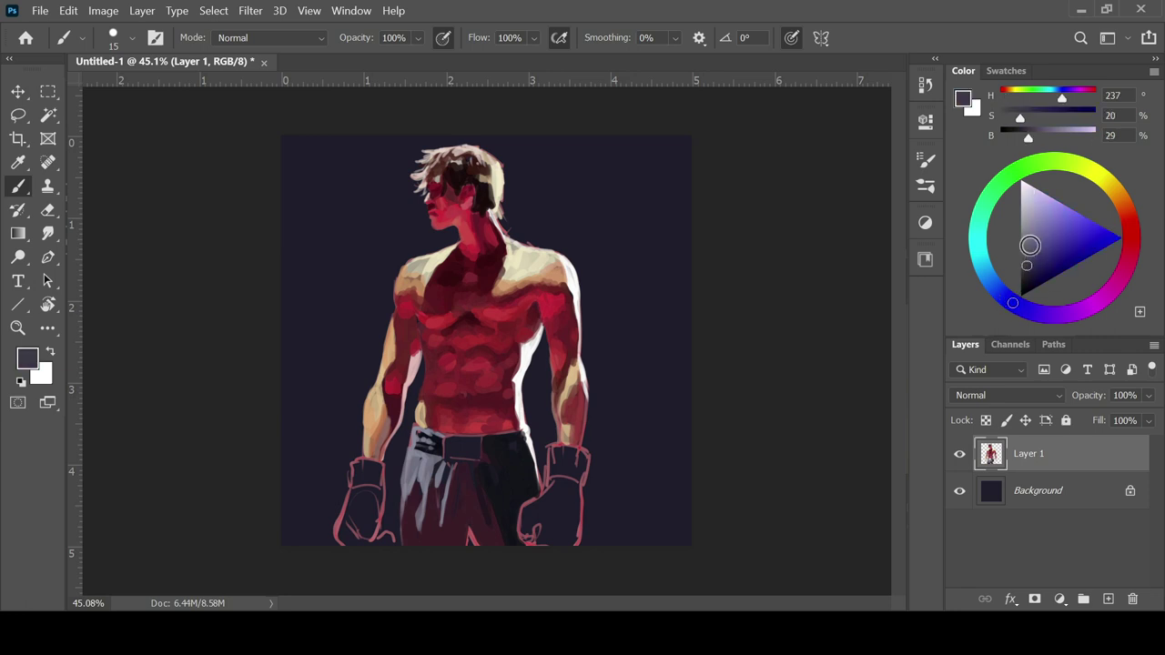
{"action": "key", "text": "bracketright"}
{"action": "key", "text": "bracketright"}
{"action": "key", "text": "bracketright"}
{"action": "key", "text": "bracketright"}
{"action": "left_click", "coordinate": [364, 470], "text": "alt"}
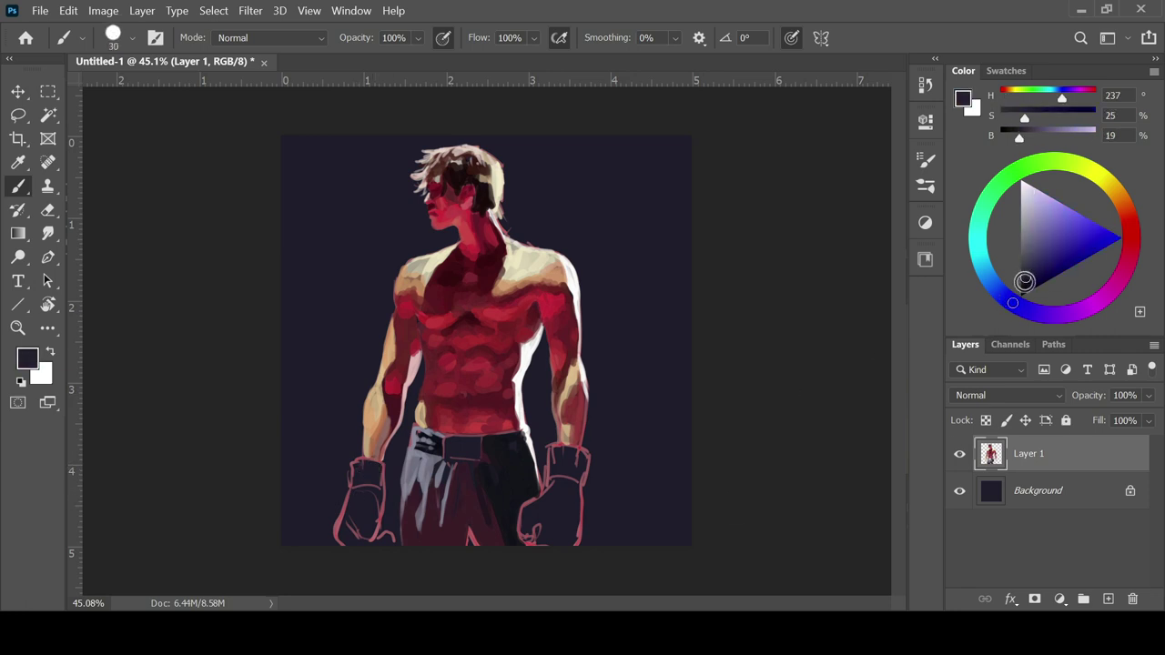
{"action": "key", "text": "bracketleft"}
{"action": "key", "text": "bracketleft"}
{"action": "left_click", "coordinate": [373, 469], "text": "alt"}
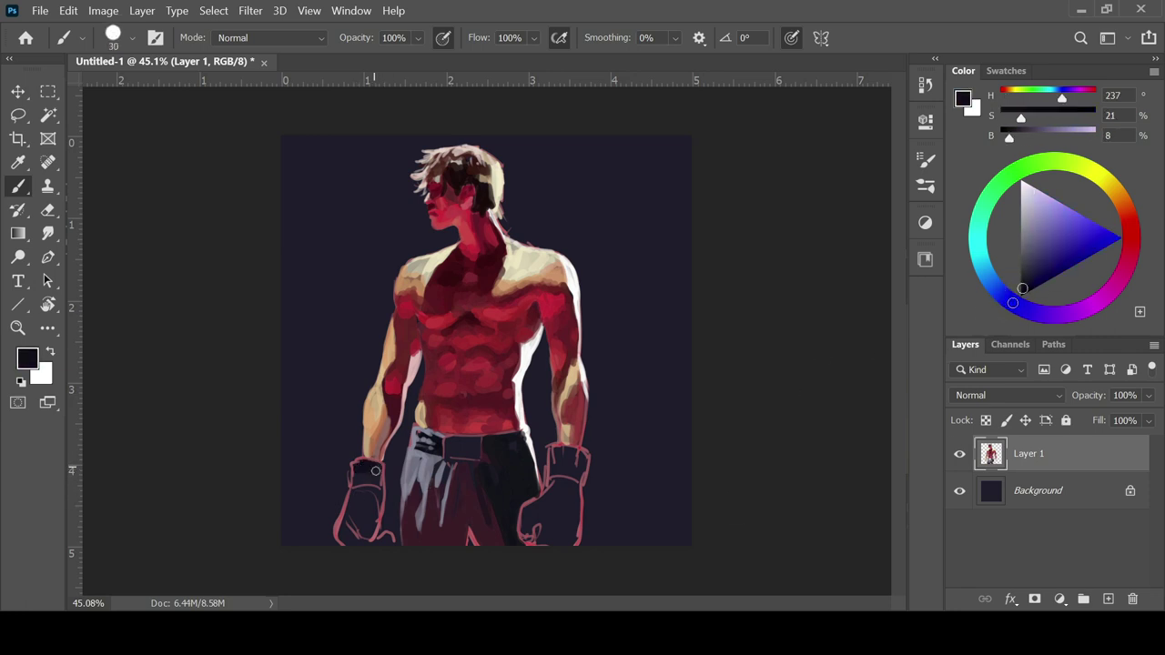
Block in the body of the left-hand glove with blue-greys and the dark H 237, S 29, B 14 at size 30.
{"action": "mouse_move", "coordinate": [355, 483]}
{"action": "left_mouse_down"}
{"action": "mouse_move", "coordinate": [385, 492]}
{"action": "mouse_move", "coordinate": [352, 512]}
{"action": "mouse_move", "coordinate": [376, 542]}
{"action": "mouse_move", "coordinate": [360, 498]}
{"action": "mouse_move", "coordinate": [354, 533]}
{"action": "left_mouse_up"}
{"action": "left_click", "coordinate": [1025, 265]}
{"action": "key", "text": "bracketright"}
{"action": "key", "text": "bracketright"}
{"action": "key", "text": "bracketright"}
{"action": "key", "text": "bracketleft"}
{"action": "key", "text": "bracketleft"}
{"action": "key", "text": "bracketleft"}
{"action": "left_click", "coordinate": [374, 506], "text": "alt"}
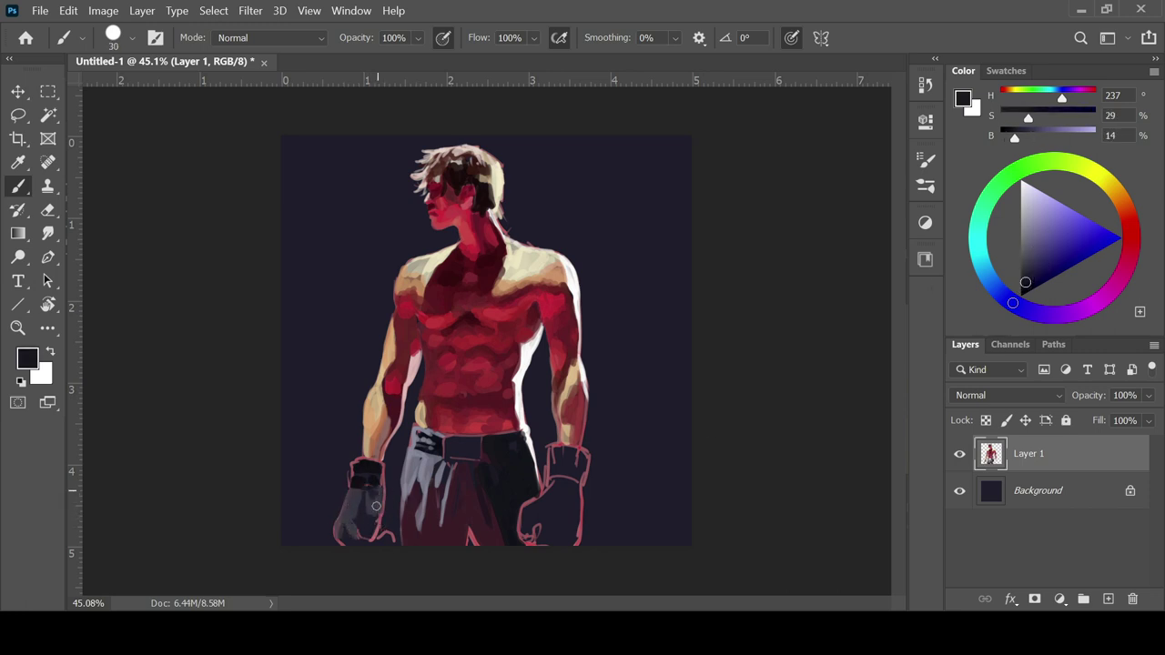
{"action": "left_click_drag", "start_coordinate": [370, 519], "coordinate": [362, 527]}
Block in the right-hand glove and its cuff with dark blue-grey tones.
{"action": "left_click_drag", "start_coordinate": [560, 483], "coordinate": [575, 460]}
{"action": "left_click", "coordinate": [552, 488], "text": "alt"}
{"action": "left_click", "coordinate": [583, 499], "text": "alt"}
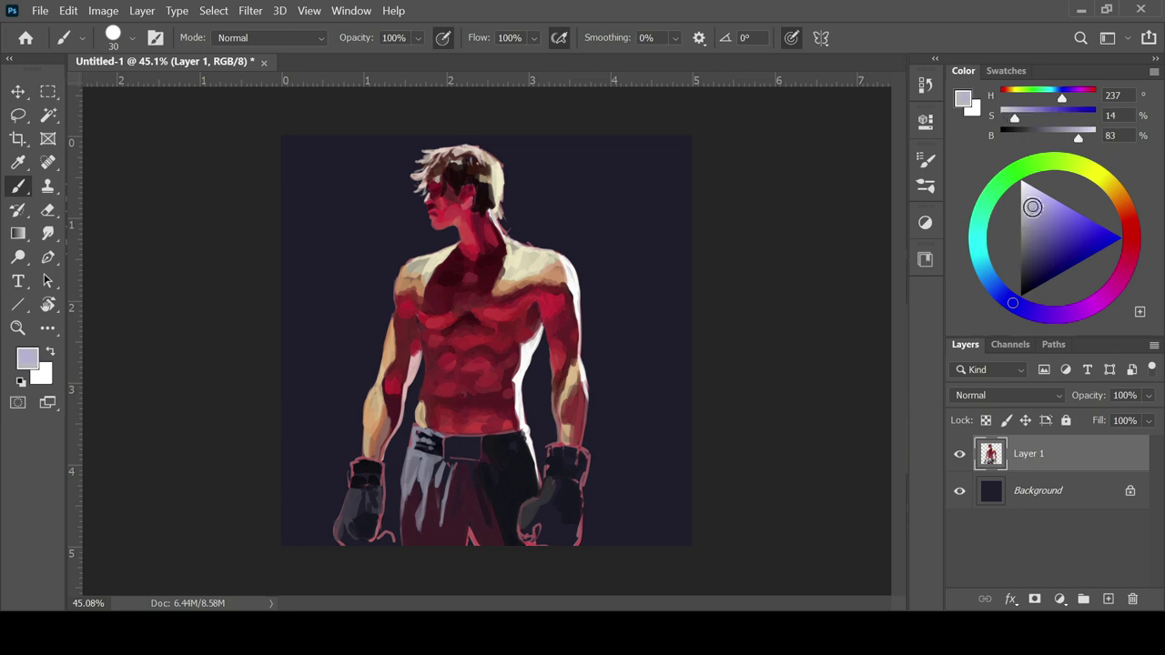
Paint lavender highlights in H 237, S 14, B 83 on both gloves, reducing the brush to size 15 for the cuffs.
{"action": "key", "text": "bracketright"}
{"action": "key", "text": "bracketright"}
{"action": "key", "text": "bracketright"}
{"action": "left_click_drag", "start_coordinate": [557, 483], "coordinate": [542, 519]}
{"action": "mouse_move", "coordinate": [366, 490]}
{"action": "left_mouse_down"}
{"action": "mouse_move", "coordinate": [398, 487]}
{"action": "mouse_move", "coordinate": [394, 503]}
{"action": "mouse_move", "coordinate": [383, 461]}
{"action": "left_mouse_up"}
{"action": "key", "text": "bracketleft"}
{"action": "key", "text": "bracketleft"}
{"action": "key", "text": "bracketleft"}
{"action": "key", "text": "bracketleft"}
{"action": "key", "text": "bracketleft"}
{"action": "key", "text": "bracketleft"}
{"action": "mouse_move", "coordinate": [550, 450]}
{"action": "left_mouse_down"}
{"action": "mouse_move", "coordinate": [587, 455]}
{"action": "mouse_move", "coordinate": [582, 467]}
{"action": "left_mouse_up"}
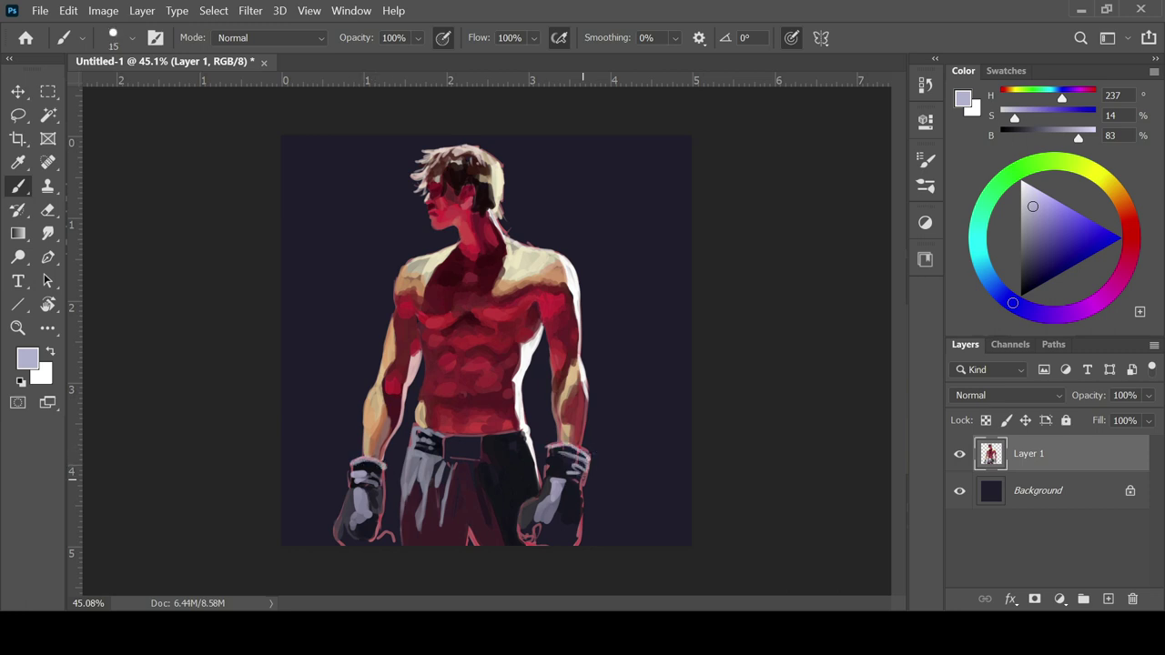
Paint reflected red along the bottom of the left-hand glove with a size 45 brush, sampling H 5, S 73, B 74 from the arm.
{"action": "left_click", "coordinate": [406, 376], "text": "alt"}
{"action": "key", "text": "bracketright"}
{"action": "key", "text": "bracketright"}
{"action": "key", "text": "bracketright"}
{"action": "key", "text": "bracketright"}
{"action": "key", "text": "bracketright"}
{"action": "key", "text": "bracketright"}
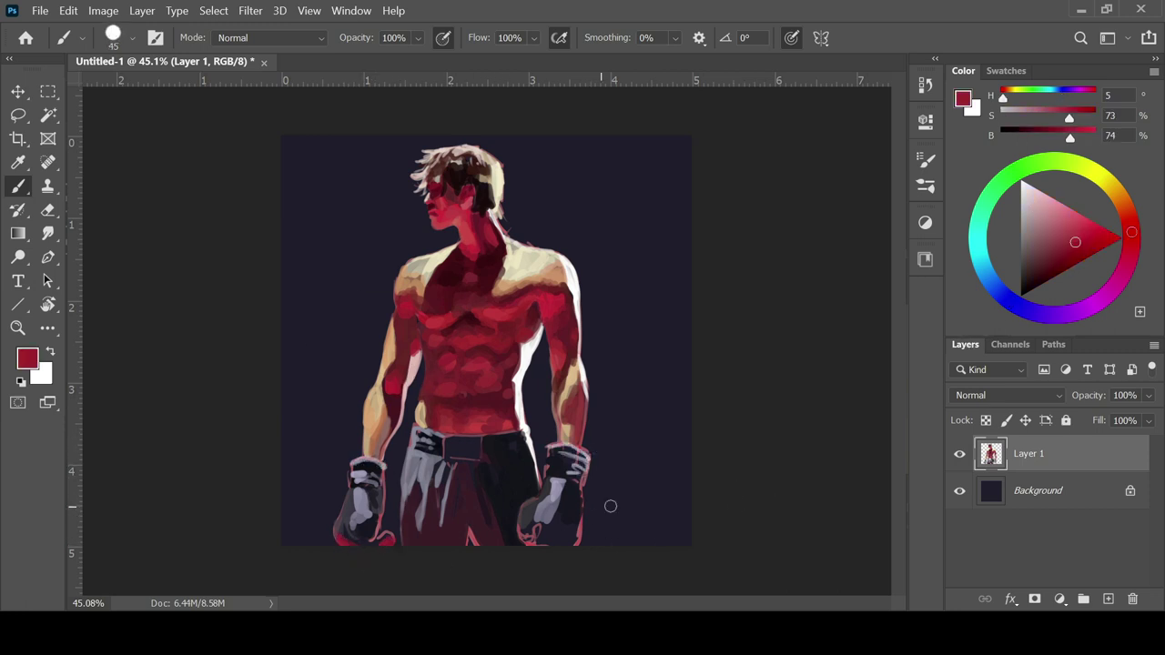
Shade the right-hand glove with brown H 5, S 26, B 34, dark grey H 5, S 3, B 14 and near-black H 230, S 11, B 9.
{"action": "left_click", "coordinate": [1029, 264]}
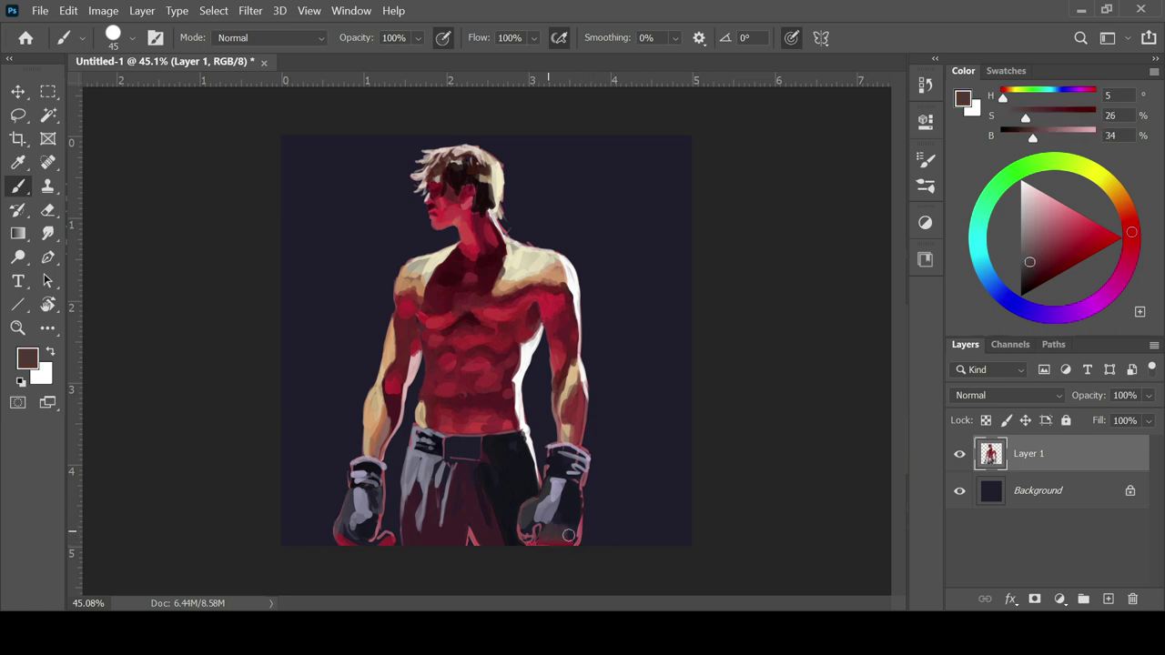
{"action": "left_click", "coordinate": [1021, 280]}
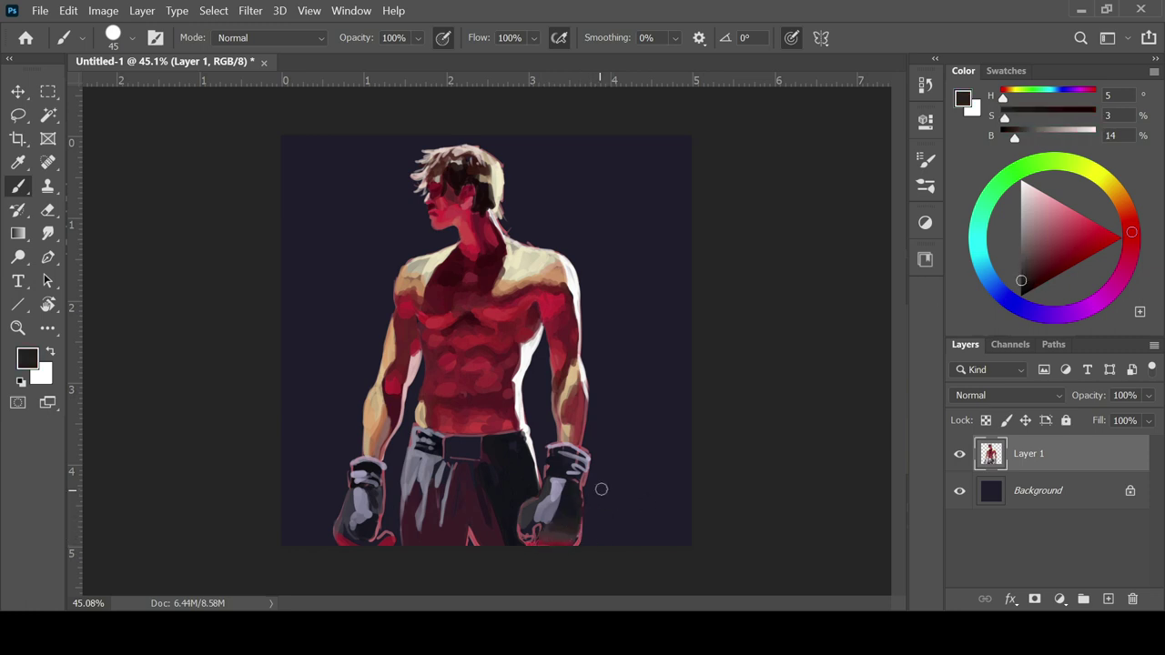
{"action": "left_click", "coordinate": [550, 531], "text": "alt"}
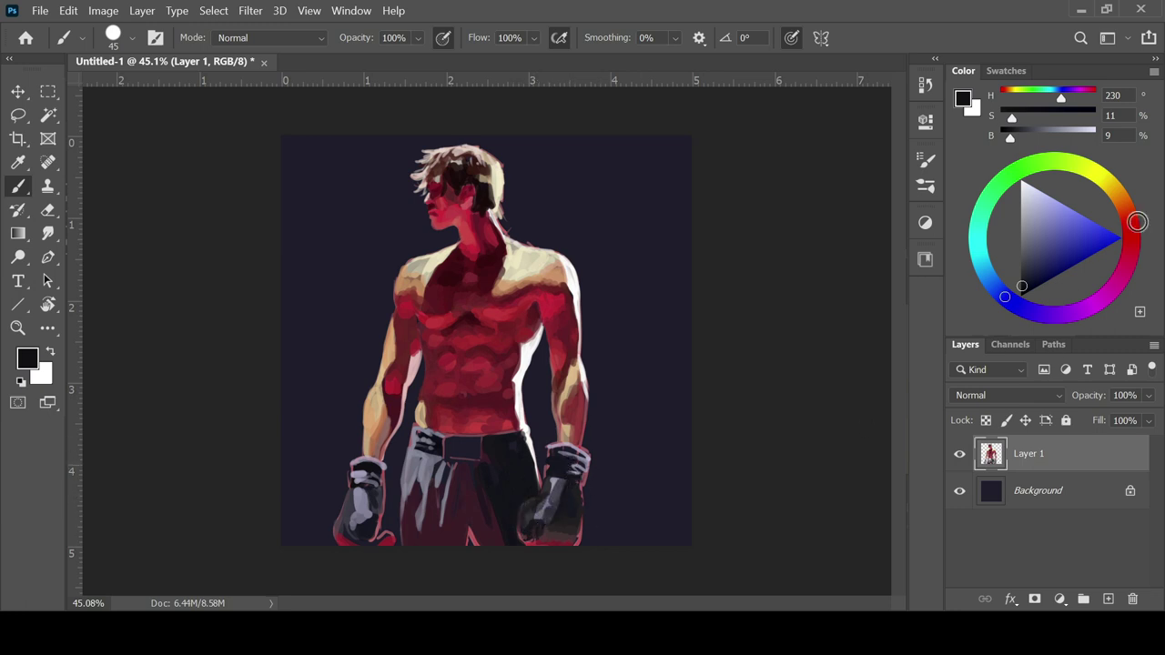
Add red accents to the right-hand glove's cuff with a size 20 brush in H 10, S 72, B 89.
{"action": "left_click", "coordinate": [473, 424], "text": "alt"}
{"action": "key", "text": "bracketleft"}
{"action": "key", "text": "bracketleft"}
{"action": "key", "text": "bracketleft"}
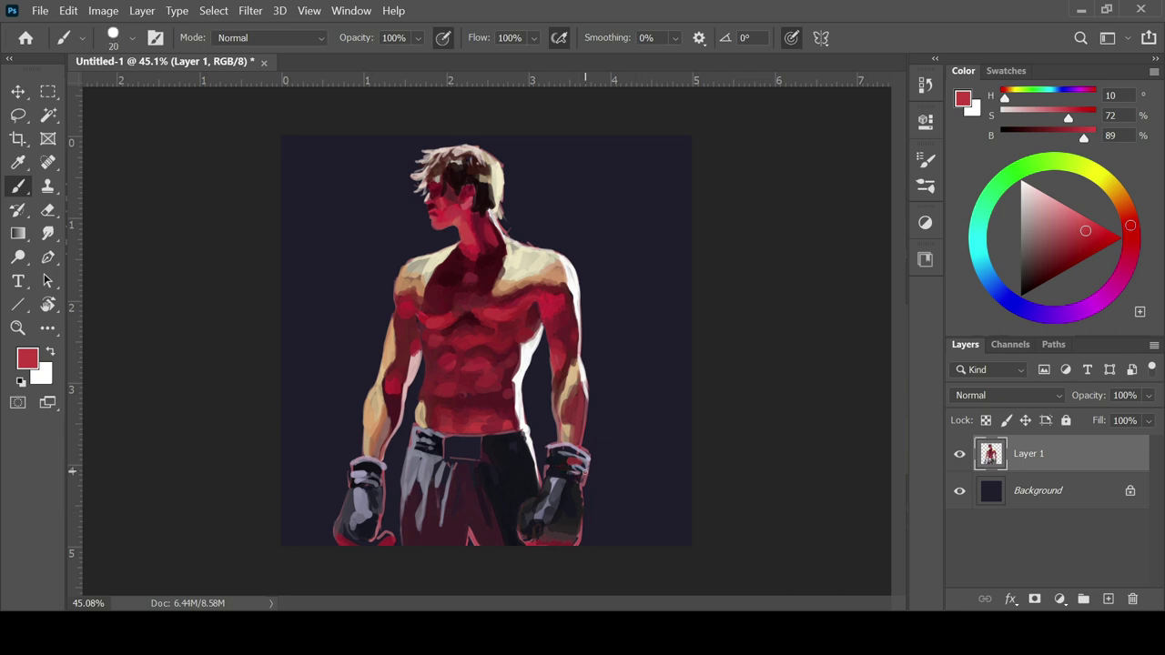
Blend the left-hand glove's lower part with a size 40 brush, using H 235, S 31, B 14 and H 240, S 14, B 28.
{"action": "key", "text": "bracketright"}
{"action": "key", "text": "bracketright"}
{"action": "left_click", "coordinate": [363, 539], "text": "alt"}
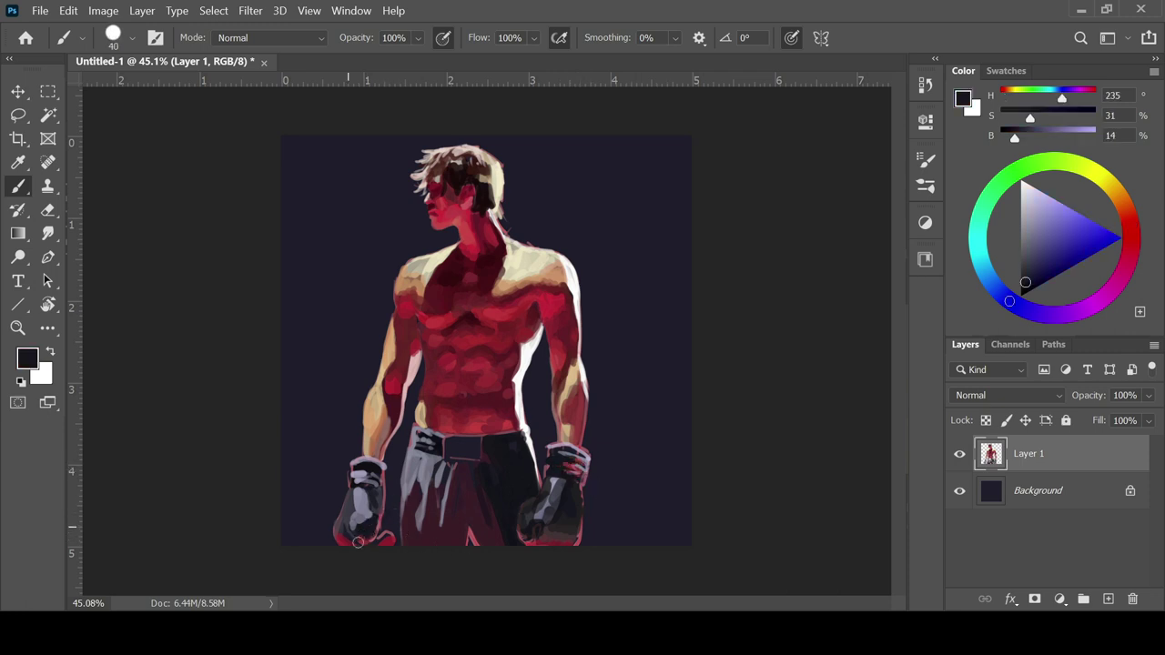
{"action": "left_click", "coordinate": [357, 497], "text": "alt"}
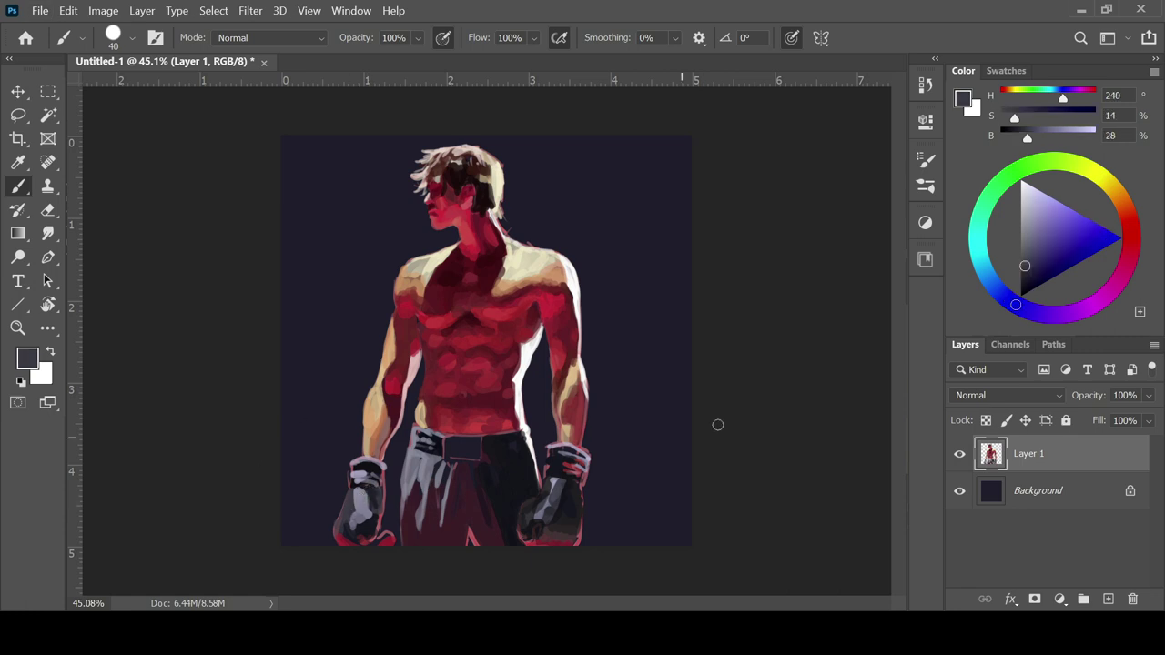
Paint near-white H 240, S 4, B 99 highlights on the left-hand glove, using size 10 for the cuff and size 15 for the body.
{"action": "left_click", "coordinate": [375, 487], "text": "alt"}
{"action": "key", "text": "bracketleft"}
{"action": "key", "text": "bracketleft"}
{"action": "left_click_drag", "start_coordinate": [353, 464], "coordinate": [369, 459]}
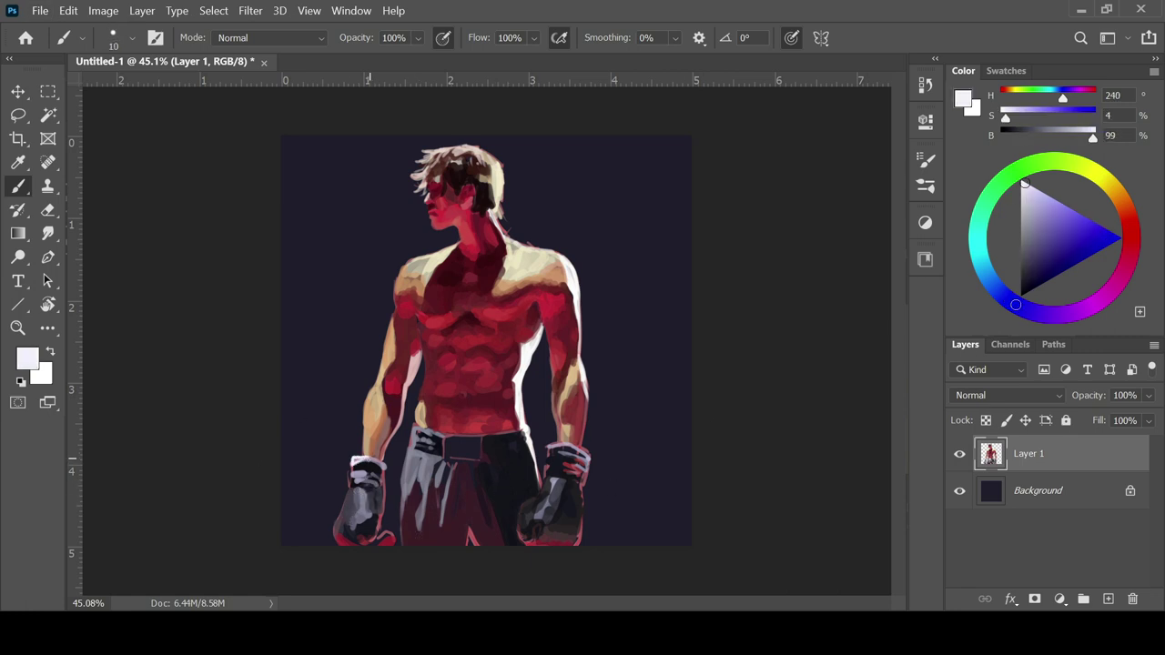
{"action": "key", "text": "bracketright"}
{"action": "left_click_drag", "start_coordinate": [359, 501], "coordinate": [364, 517]}
{"action": "key", "text": "bracketleft"}
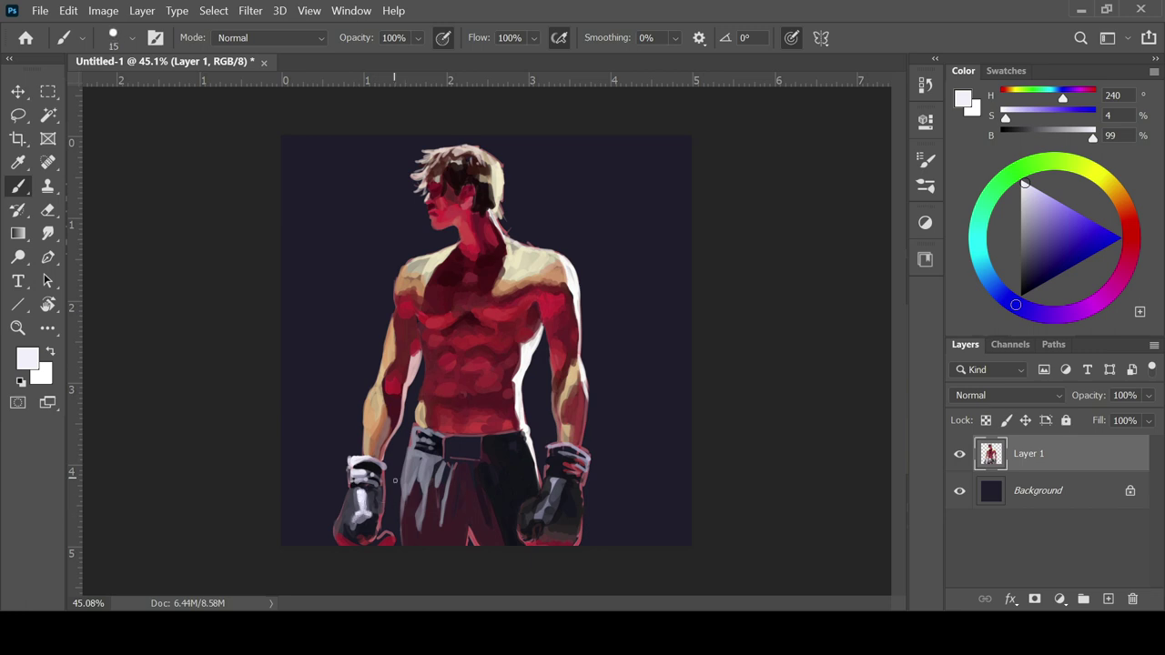
Highlight the right-hand glove and cuff at size 20 in near-white, and add a size 15 rim light down the adjacent trouser edge.
{"action": "key", "text": "bracketleft"}
{"action": "key", "text": "bracketright"}
{"action": "left_click_drag", "start_coordinate": [568, 447], "coordinate": [589, 460]}
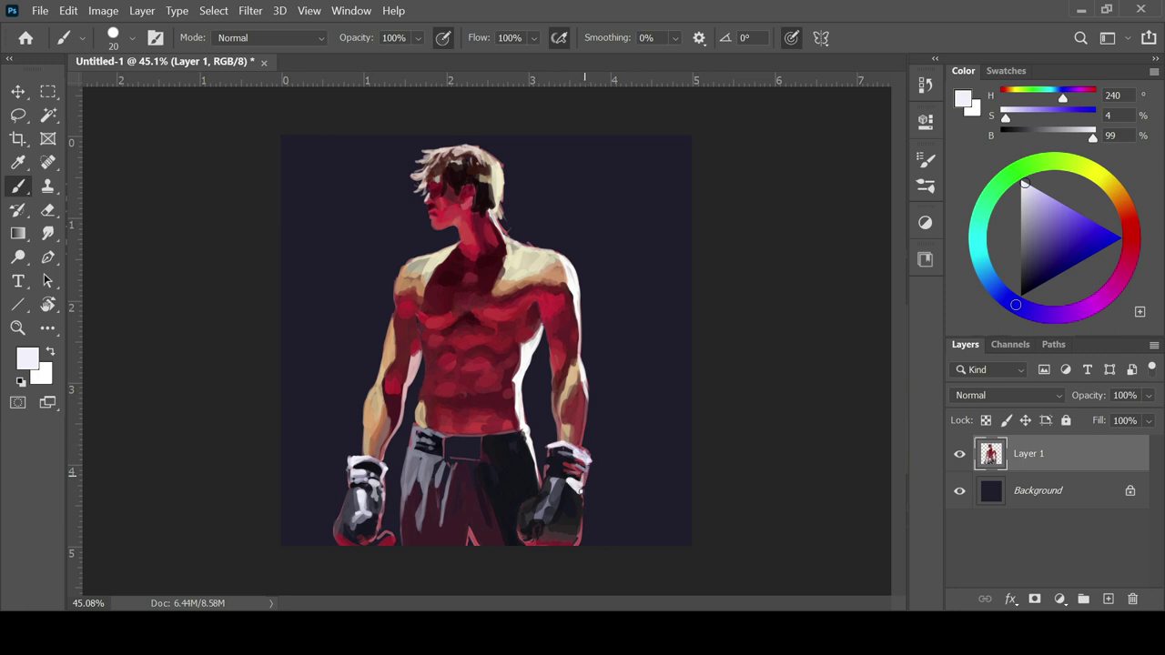
{"action": "key", "text": "bracketright"}
{"action": "key", "text": "bracketright"}
{"action": "key", "text": "bracketright"}
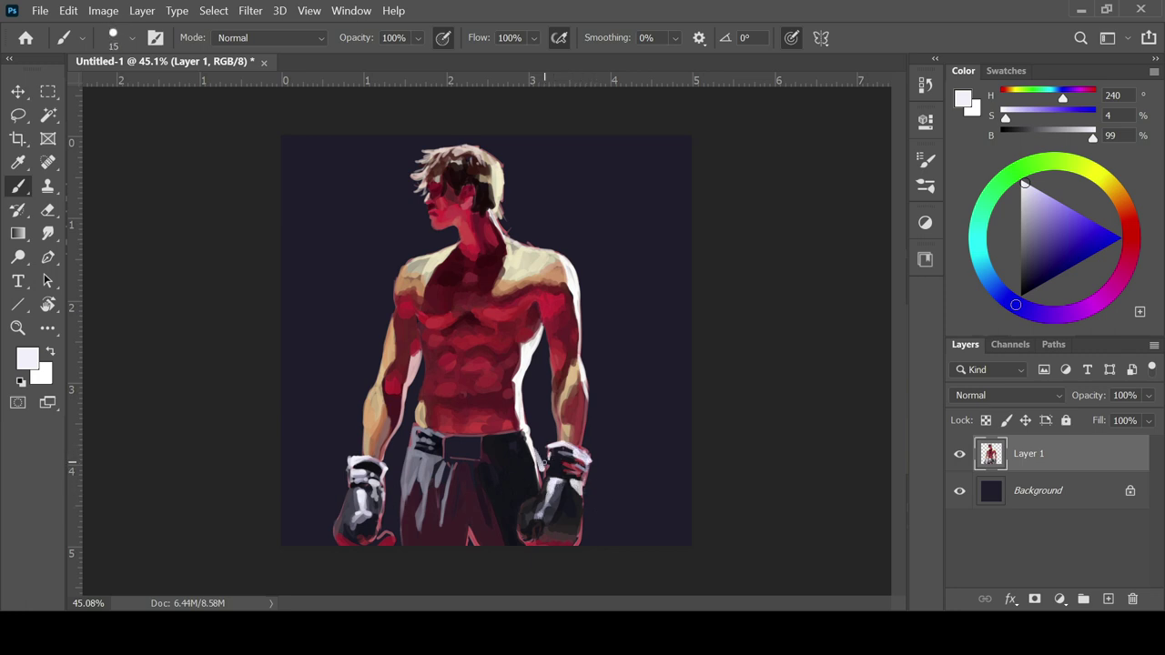
{"action": "left_click_drag", "start_coordinate": [538, 455], "coordinate": [540, 489]}
{"action": "left_click", "coordinate": [1021, 180]}
Darken the trousers with a size 40 brush, sampling the near-black H 350, S 0, B 11 from them.
{"action": "left_click", "coordinate": [514, 515], "text": "alt"}
{"action": "key", "text": "bracketright"}
{"action": "key", "text": "bracketright"}
{"action": "key", "text": "bracketright"}
{"action": "key", "text": "bracketright"}
{"action": "key", "text": "bracketright"}
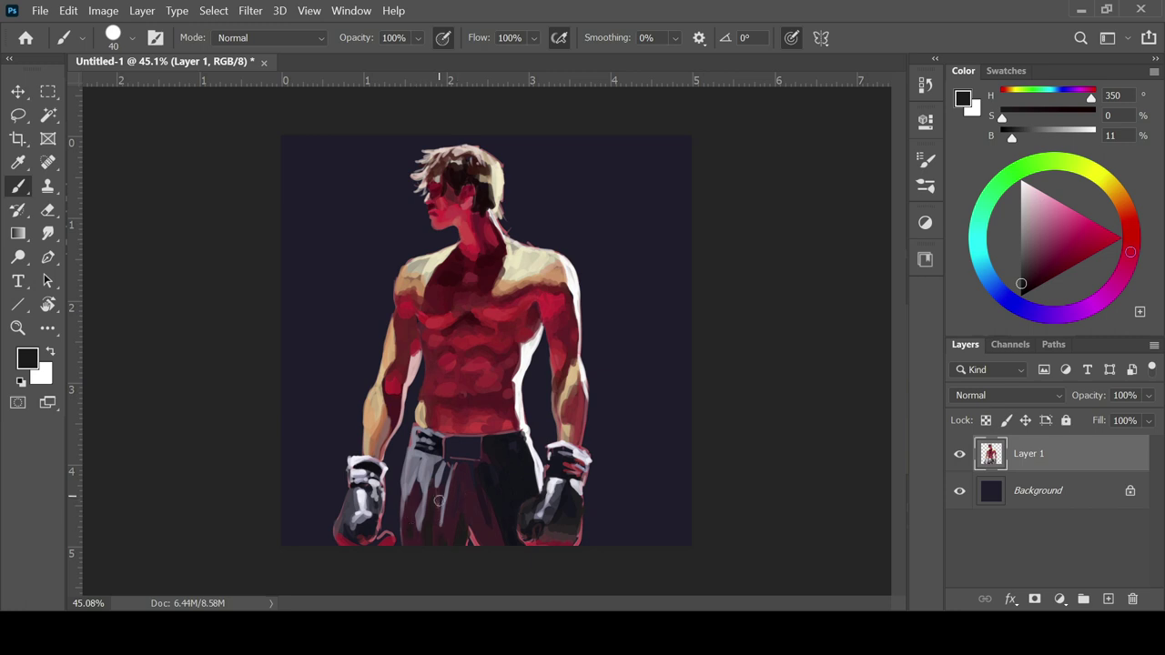
Define the folds and outer edge of the lit trouser leg with smaller dark strokes.
{"action": "key", "text": "bracketleft"}
{"action": "key", "text": "bracketleft"}
{"action": "key", "text": "bracketleft"}
{"action": "key", "text": "bracketright"}
{"action": "key", "text": "bracketright"}
{"action": "key", "text": "bracketleft"}
{"action": "key", "text": "bracketleft"}
{"action": "left_click_drag", "start_coordinate": [403, 456], "coordinate": [406, 514]}
Highlight the trouser folds and waistband with a size 20 brush, using light grey H 350, S 0, B 82 and pure white.
{"action": "left_click", "coordinate": [1025, 182]}
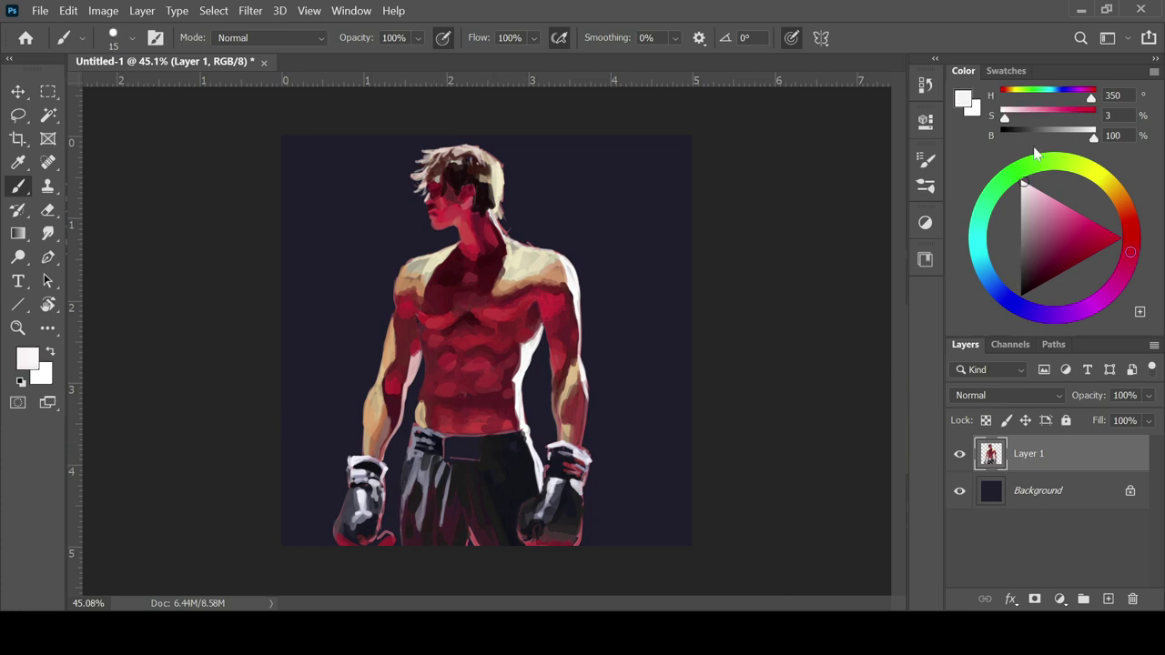
{"action": "key", "text": "bracketright"}
{"action": "key", "text": "bracketright"}
{"action": "key", "text": "bracketright"}
{"action": "left_click", "coordinate": [1018, 215]}
{"action": "left_click_drag", "start_coordinate": [416, 460], "coordinate": [424, 515]}
{"action": "left_click", "coordinate": [1012, 196]}
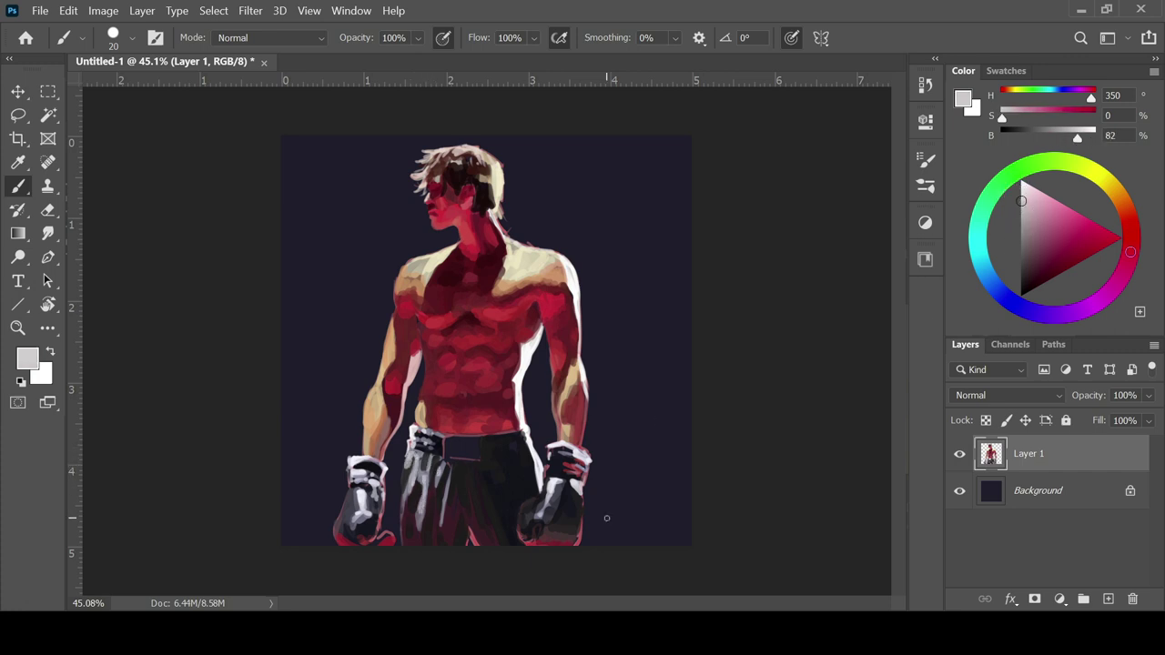
{"action": "left_click", "coordinate": [1020, 180]}
{"action": "left_click_drag", "start_coordinate": [476, 438], "coordinate": [455, 437]}
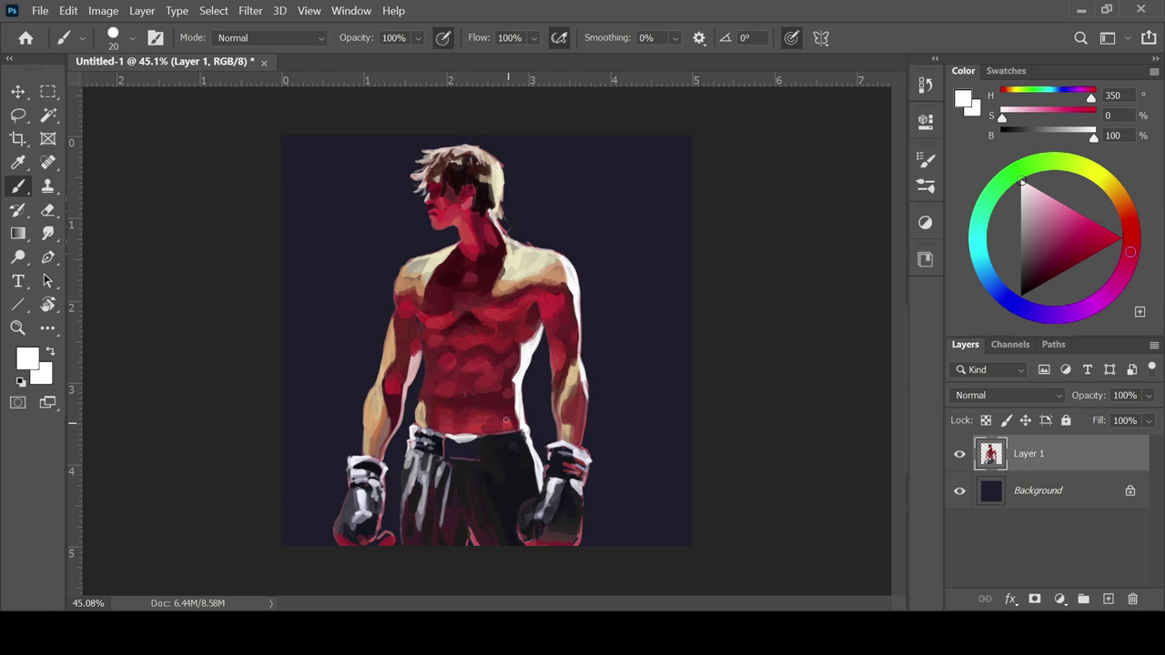
Paint the belt patch on the waistband in pink H 350, S 45, B 75 at size 20, with brighter red-pink accents.
{"action": "left_click", "coordinate": [474, 448], "text": "alt"}
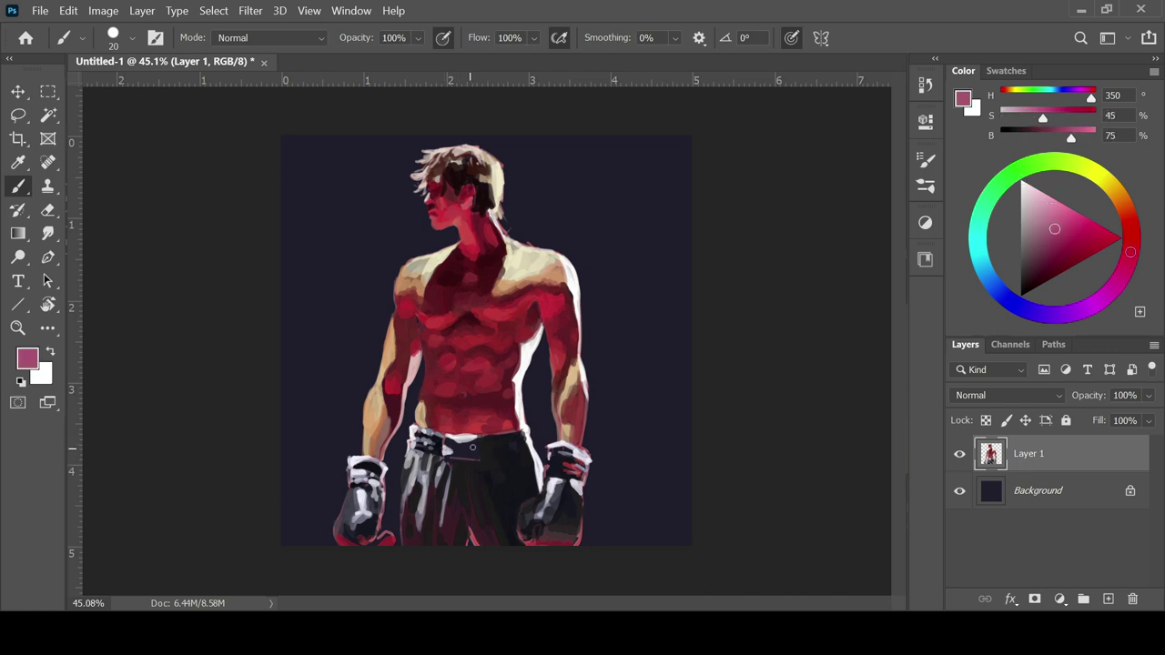
{"action": "left_click_drag", "start_coordinate": [448, 450], "coordinate": [480, 446]}
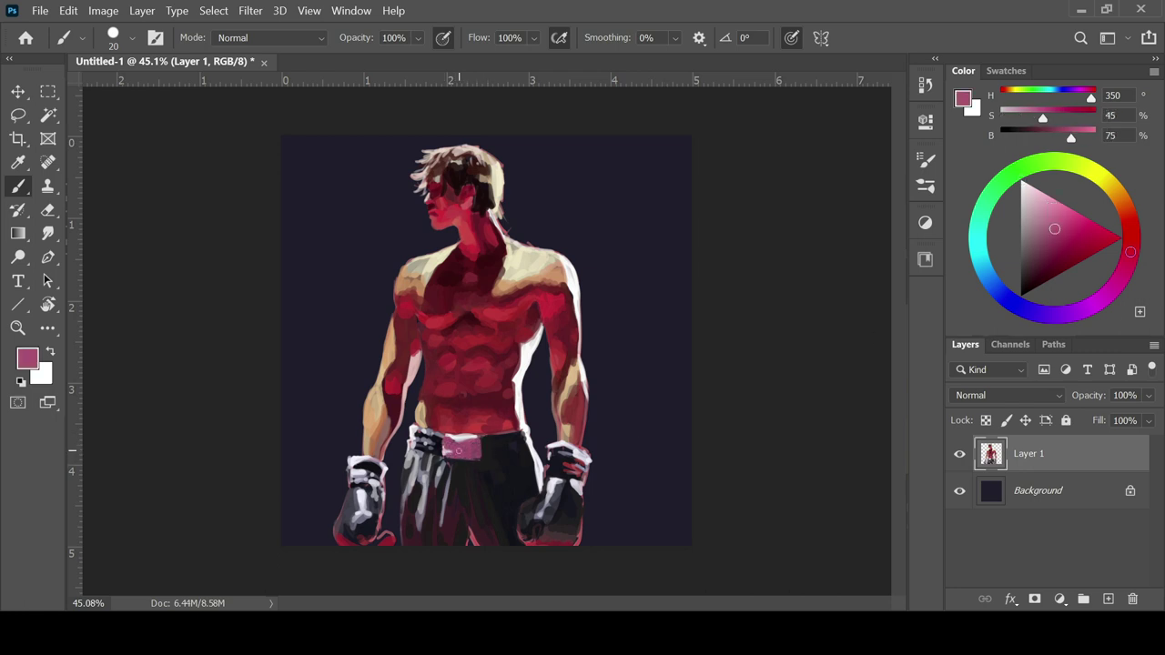
{"action": "left_click", "coordinate": [1084, 226]}
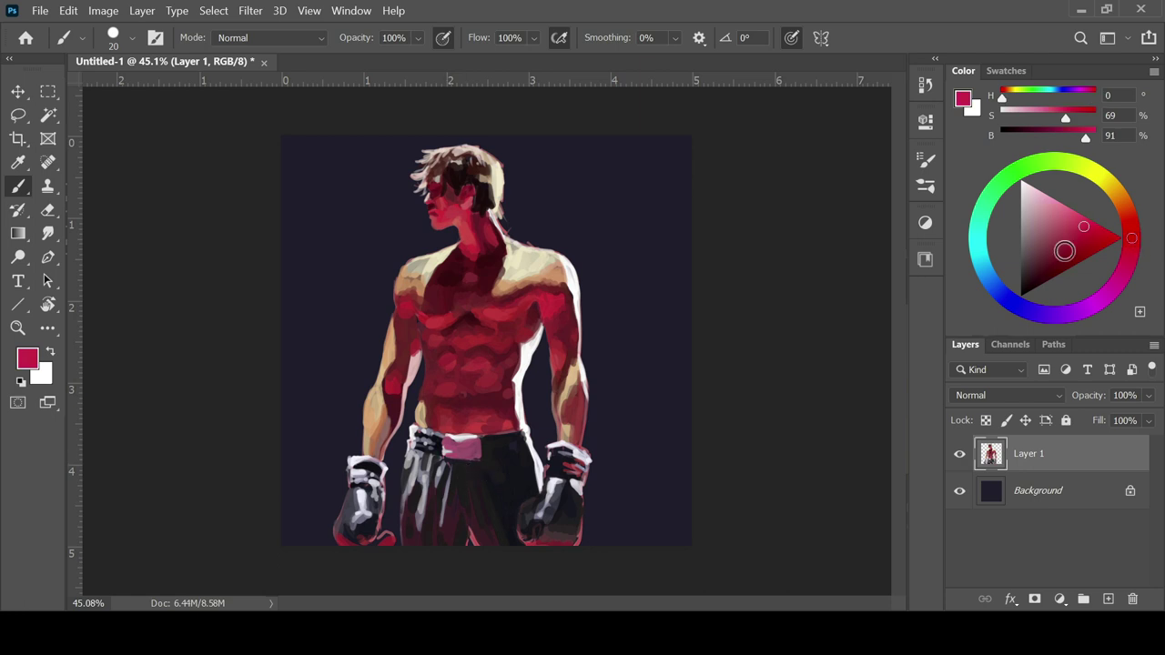
{"action": "left_click", "coordinate": [452, 456], "text": "alt"}
{"action": "left_click", "coordinate": [478, 441], "text": "alt"}
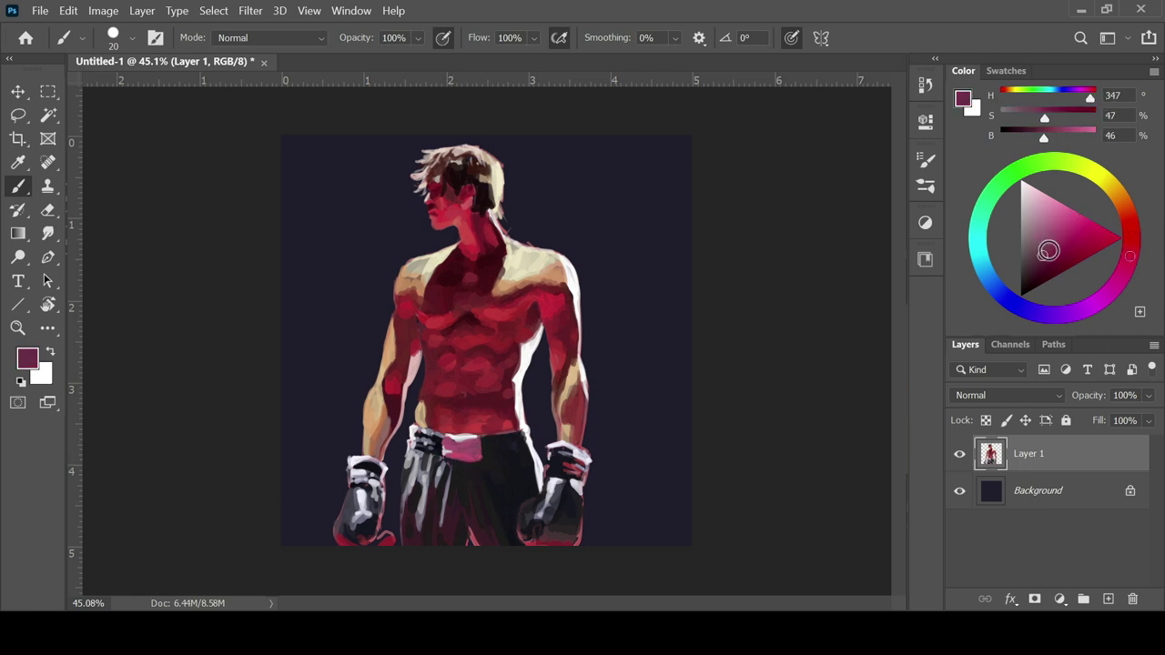
Add cool folds to the dark trouser leg beside the belt patch, using bluish H 235, S 31, B 29 at size 40.
{"action": "left_click", "coordinate": [510, 454], "text": "alt"}
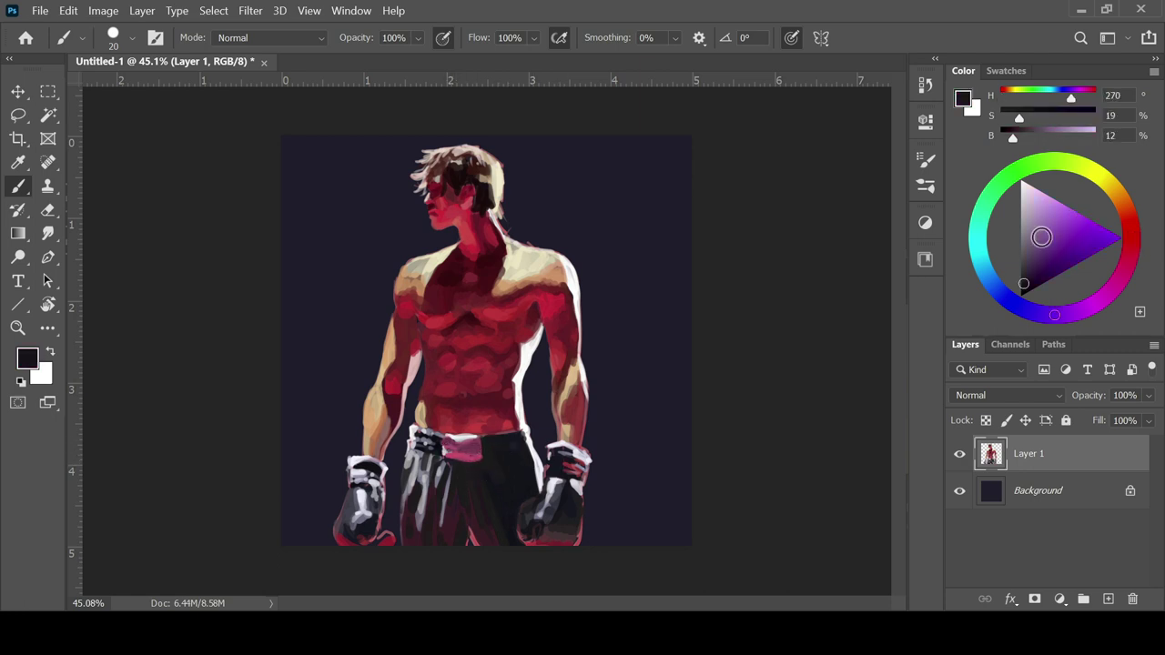
{"action": "left_click", "coordinate": [494, 463], "text": "alt"}
{"action": "left_click", "coordinate": [519, 448], "text": "alt"}
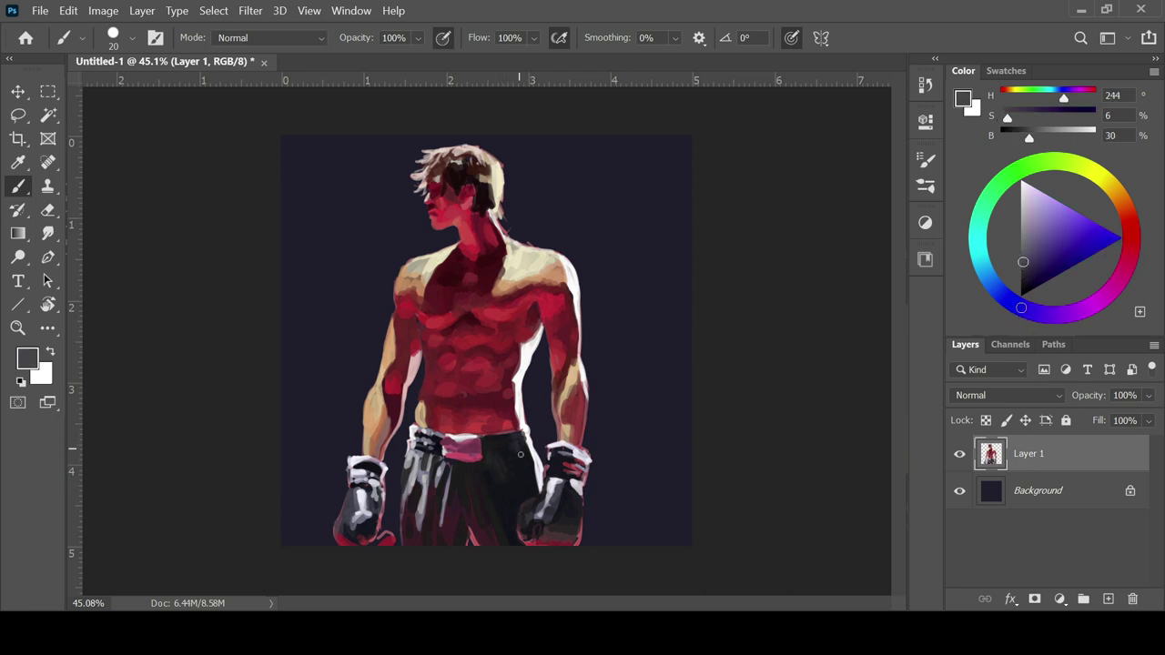
{"action": "left_click", "coordinate": [1010, 301]}
{"action": "left_click", "coordinate": [1029, 269]}
{"action": "key", "text": "bracketright"}
{"action": "key", "text": "bracketright"}
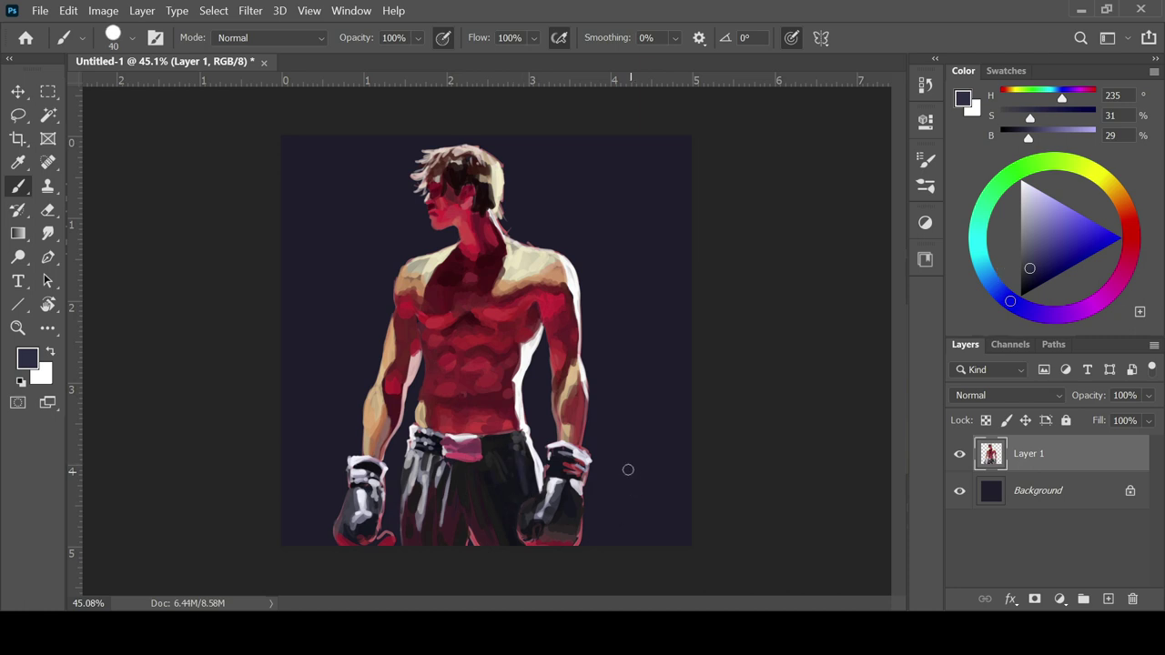
Paint a reddish-pink area on the right-hand glove at size 40, shifting the colour to H 358, S 52, B 86.
{"action": "left_click", "coordinate": [474, 448], "text": "alt"}
{"action": "mouse_move", "coordinate": [579, 517]}
{"action": "left_mouse_down"}
{"action": "mouse_move", "coordinate": [567, 491]}
{"action": "mouse_move", "coordinate": [587, 531]}
{"action": "left_mouse_up"}
{"action": "left_click", "coordinate": [1074, 237]}
{"action": "left_click", "coordinate": [1067, 222]}
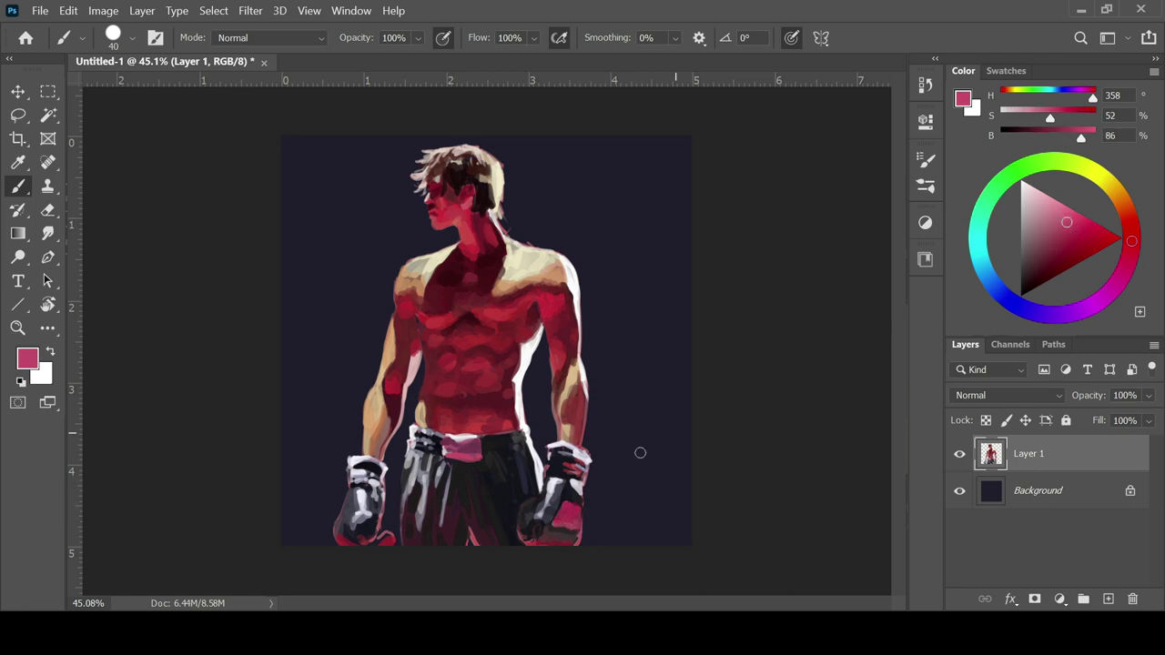
Highlight the right-hand glove in near-white H 13, S 1, B 90 at size 30, and blend it into the pink area using sampled colours.
{"action": "left_click", "coordinate": [566, 490], "text": "alt"}
{"action": "left_click", "coordinate": [1023, 192]}
{"action": "key", "text": "bracketleft"}
{"action": "key", "text": "bracketleft"}
{"action": "key", "text": "bracketleft"}
{"action": "left_click", "coordinate": [1131, 220]}
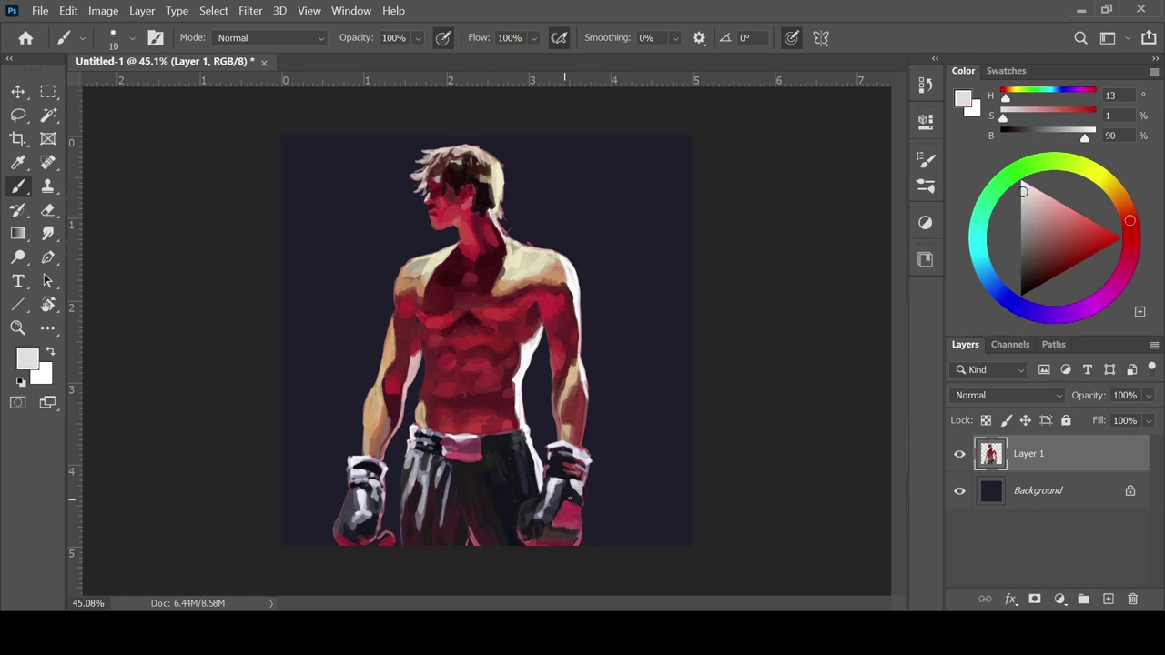
{"action": "key", "text": "bracketright"}
{"action": "key", "text": "bracketright"}
{"action": "key", "text": "bracketright"}
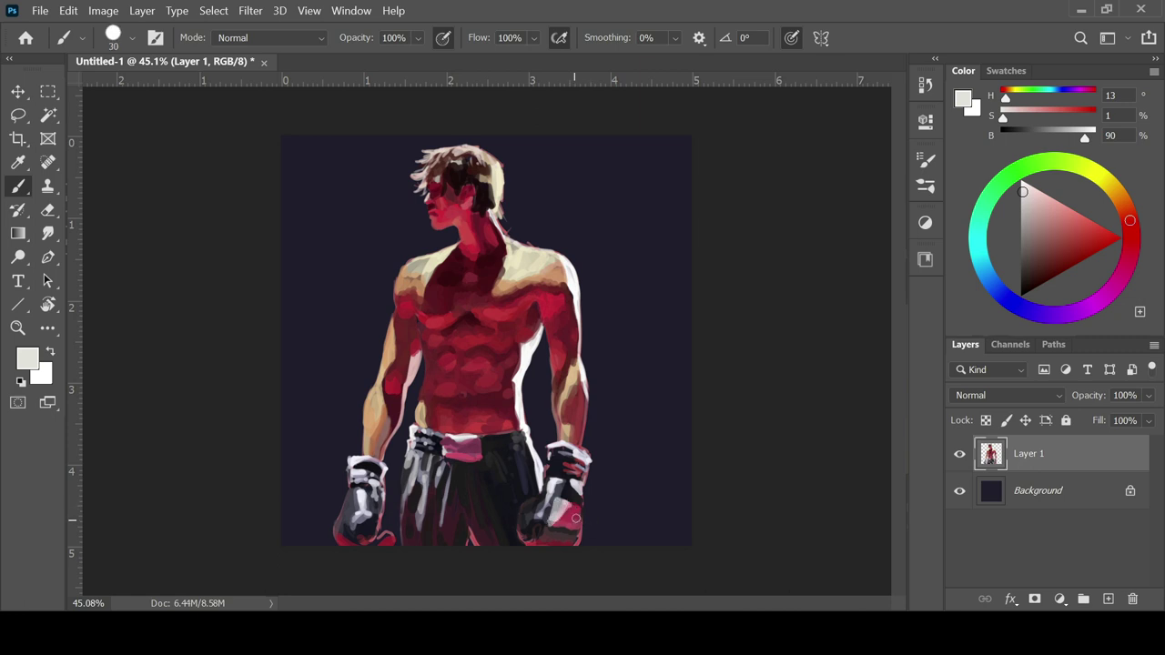
{"action": "left_click", "coordinate": [572, 516], "text": "alt"}
{"action": "left_click", "coordinate": [574, 515], "text": "alt"}
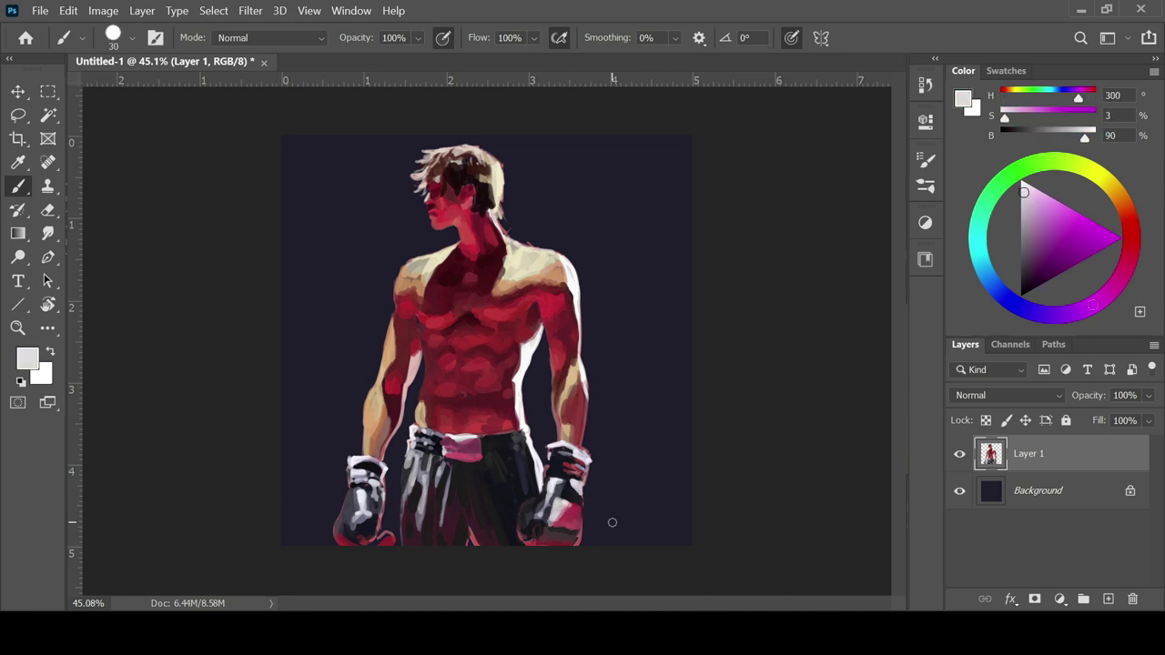
Brighten the hair's outer edge and front strands with pure white H 44, S 0, B 100 at size 20.
{"action": "key", "text": "ctrl+minus"}
{"action": "scroll", "coordinate": [582, 487], "scroll_direction": "up", "scroll_amount": 1}
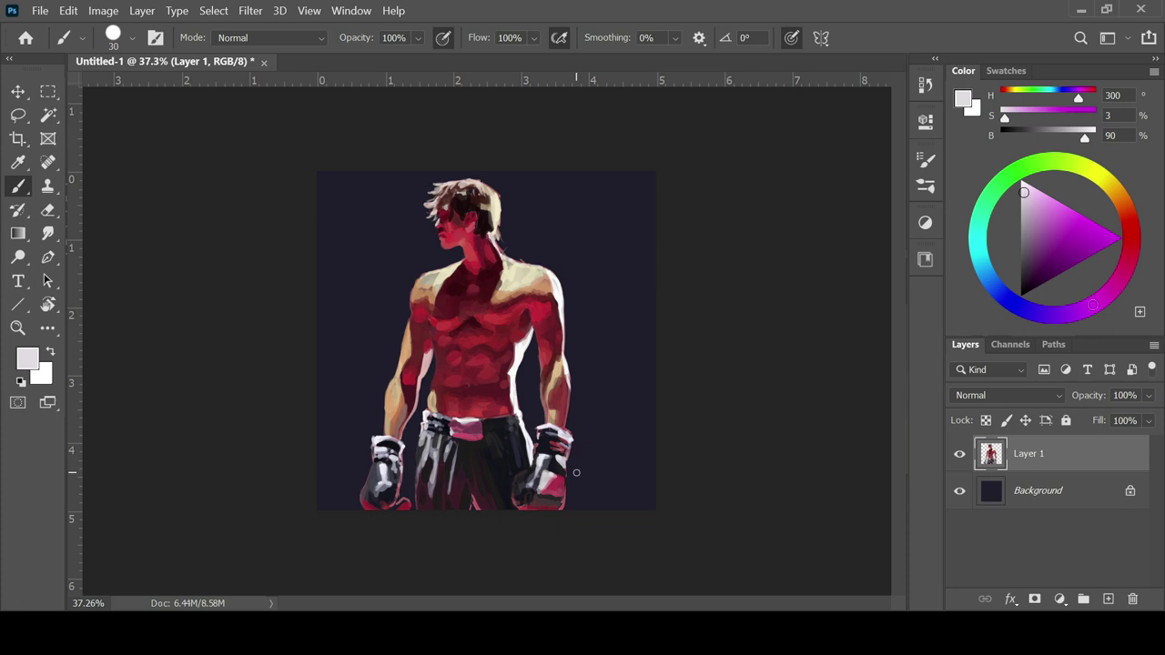
{"action": "left_click", "coordinate": [1021, 180]}
{"action": "left_click", "coordinate": [1111, 185]}
{"action": "key", "text": "bracketleft"}
{"action": "key", "text": "bracketleft"}
{"action": "key", "text": "bracketleft"}
{"action": "key", "text": "bracketright"}
{"action": "key", "text": "bracketright"}
{"action": "key", "text": "bracketright"}
{"action": "key", "text": "bracketright"}
{"action": "key", "text": "bracketleft"}
{"action": "key", "text": "bracketleft"}
{"action": "key", "text": "bracketleft"}
{"action": "left_click_drag", "start_coordinate": [488, 193], "coordinate": [500, 214]}
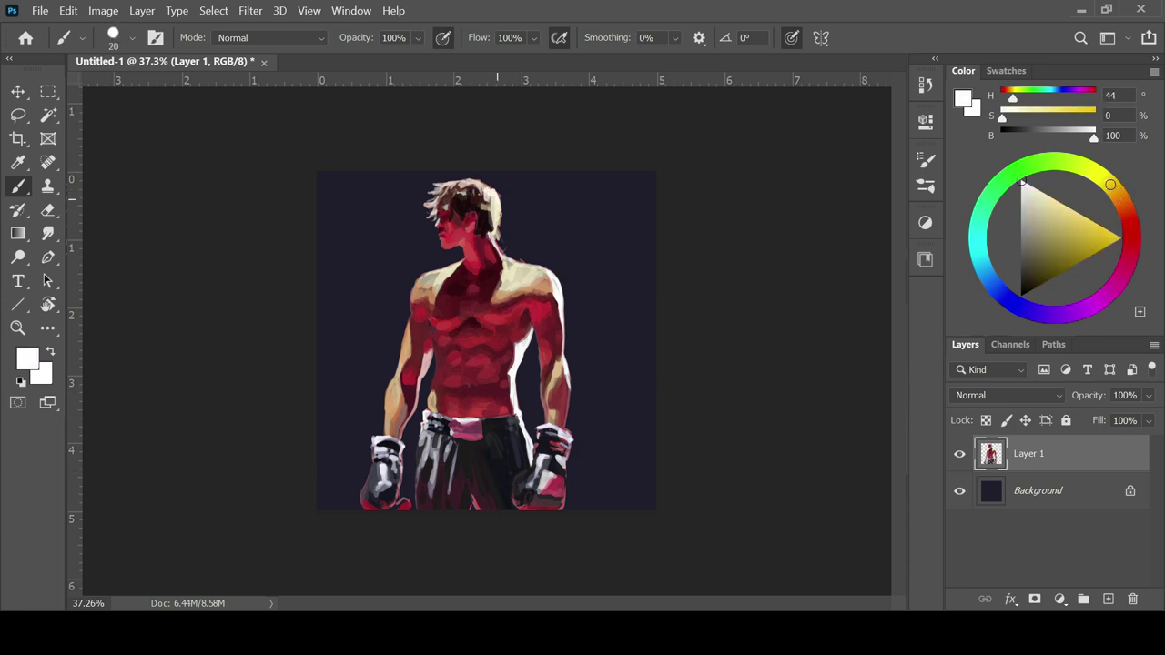
{"action": "left_click_drag", "start_coordinate": [434, 200], "coordinate": [423, 207]}
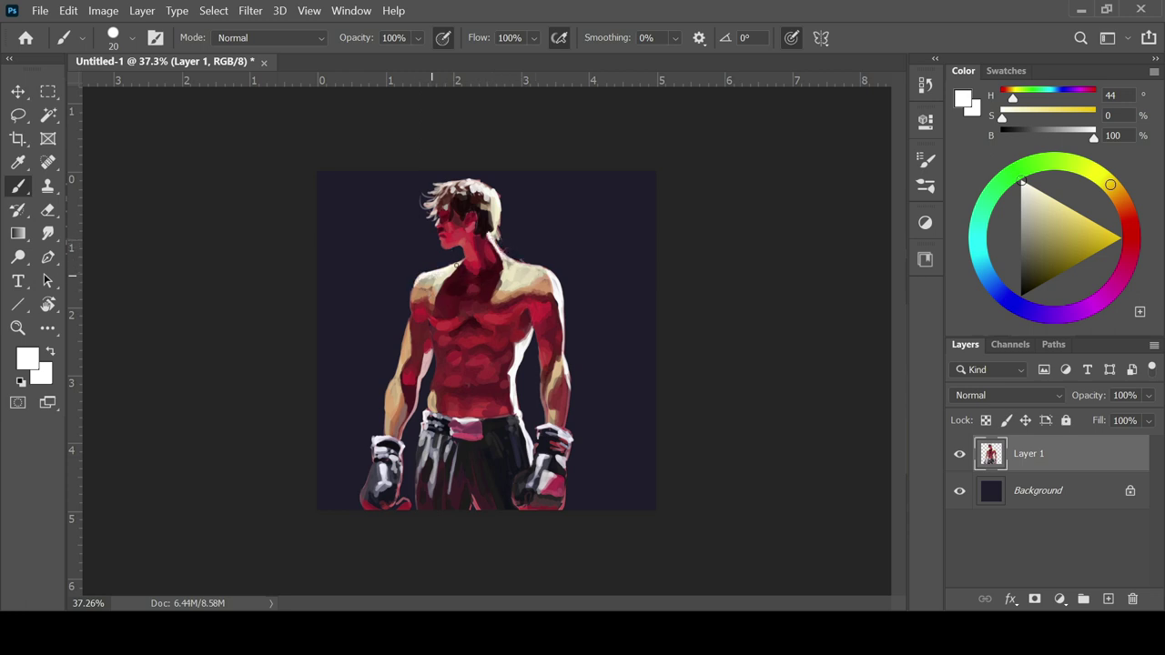
Brighten the right-hand shoulder with pure white at size 40, and refine its edge at size 15.
{"action": "key", "text": "bracketright"}
{"action": "key", "text": "bracketright"}
{"action": "key", "text": "bracketright"}
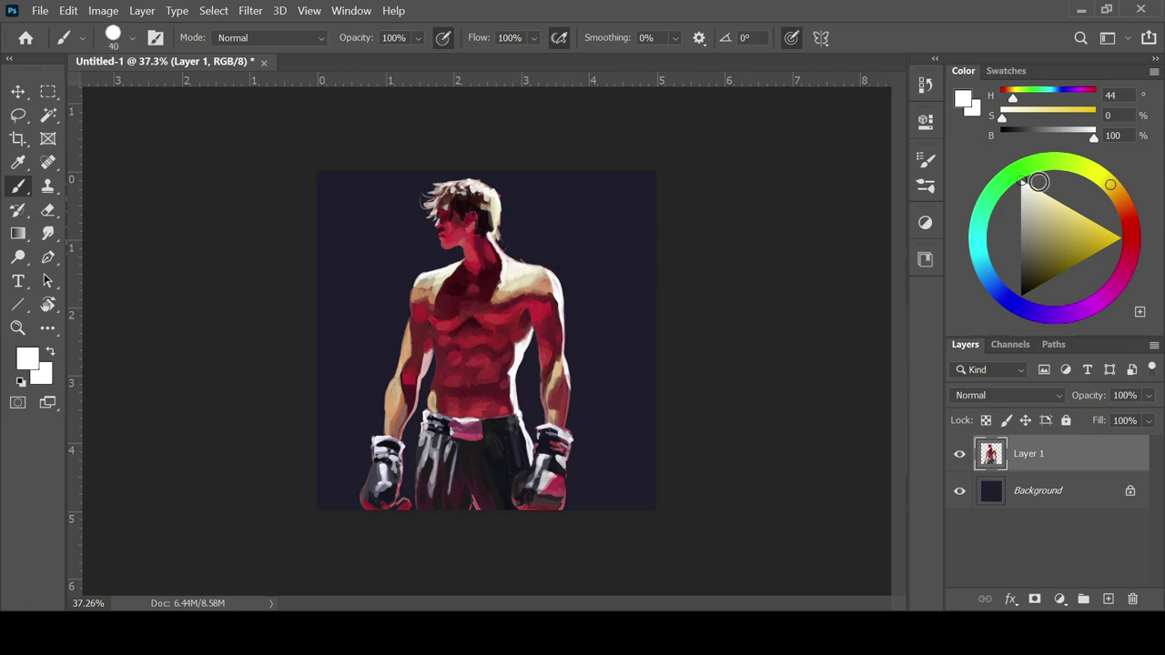
{"action": "key", "text": "bracketleft"}
{"action": "key", "text": "bracketleft"}
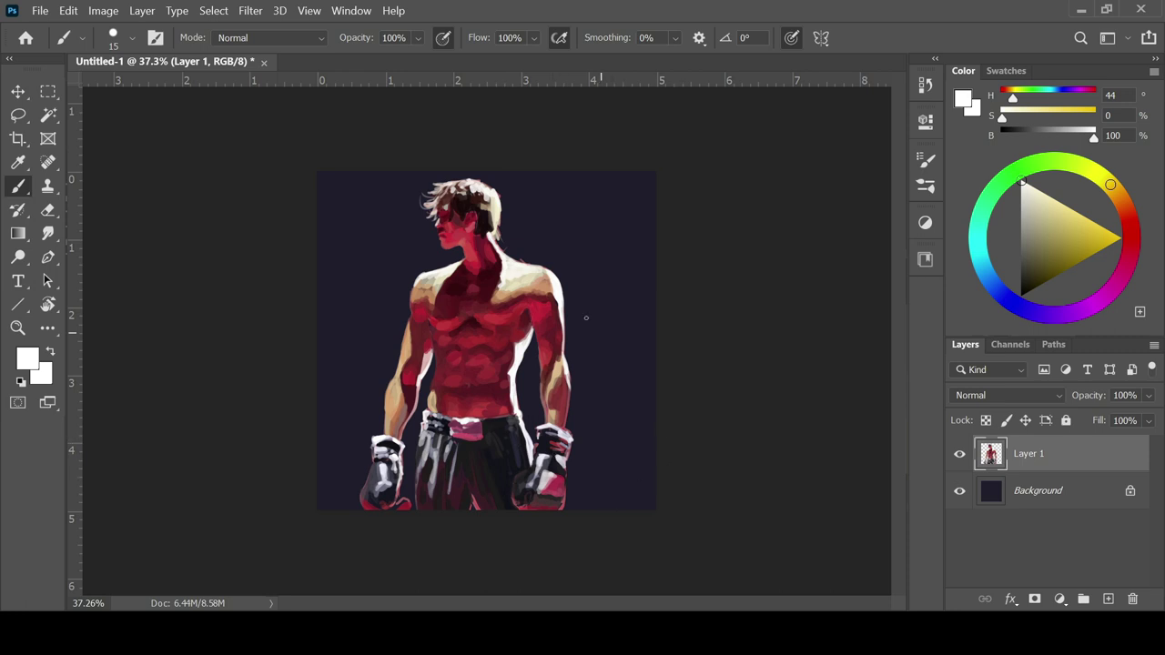
Blend the lit right-hand shoulder at size 45, sampling its warm tones and the off-white H 42, S 18, B 99.
{"action": "left_click", "coordinate": [542, 273], "text": "alt"}
{"action": "key", "text": "bracketright"}
{"action": "key", "text": "bracketright"}
{"action": "key", "text": "bracketright"}
{"action": "left_click_drag", "start_coordinate": [505, 291], "coordinate": [540, 281]}
{"action": "left_click", "coordinate": [519, 286], "text": "alt"}
{"action": "left_click", "coordinate": [528, 266], "text": "alt"}
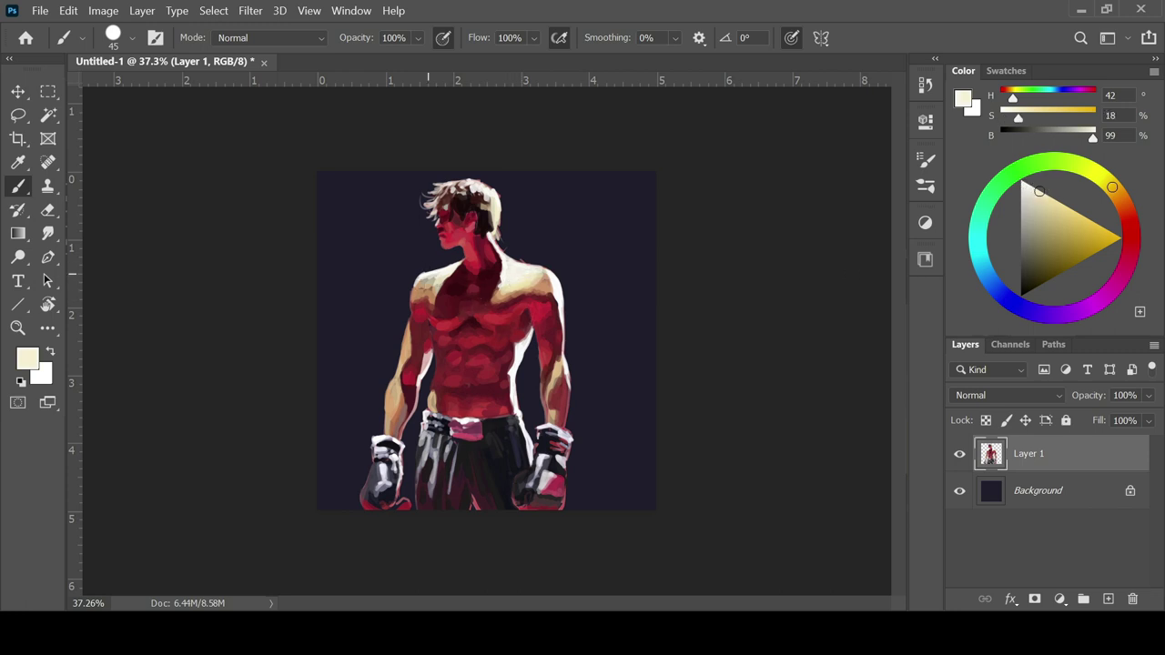
Blend warm tan H 33, S 39, B 88 into the left-hand shoulder at size 45, and erase along its neck edge at size 25.
{"action": "left_click", "coordinate": [426, 286], "text": "alt"}
{"action": "left_click", "coordinate": [1121, 197]}
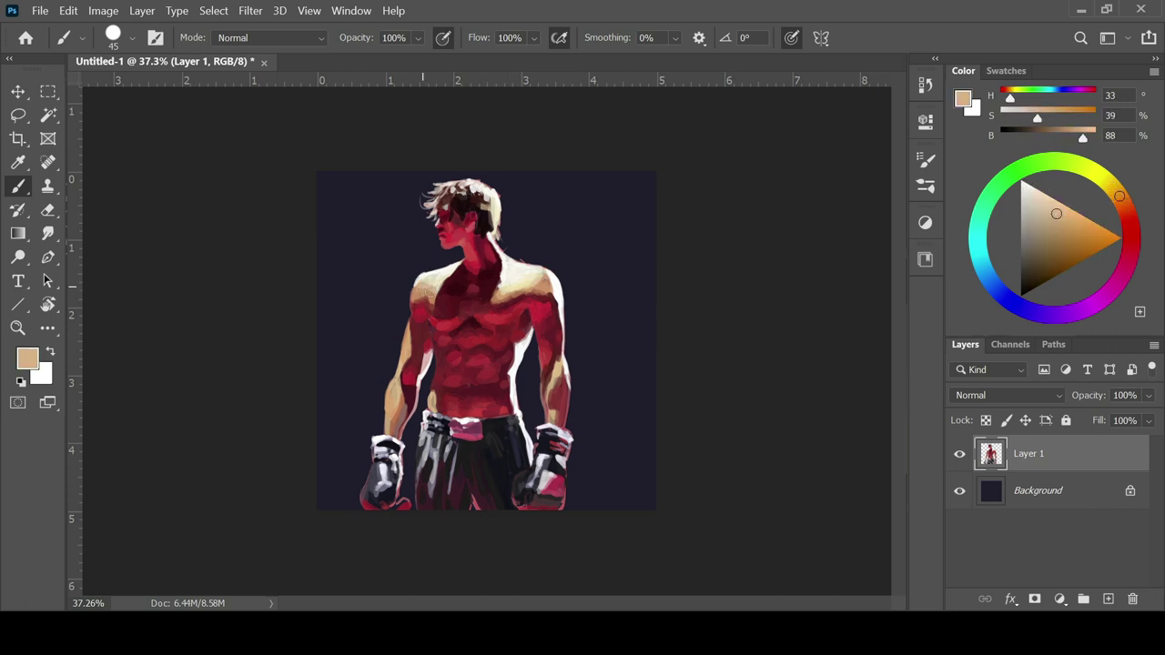
{"action": "key", "text": "e"}
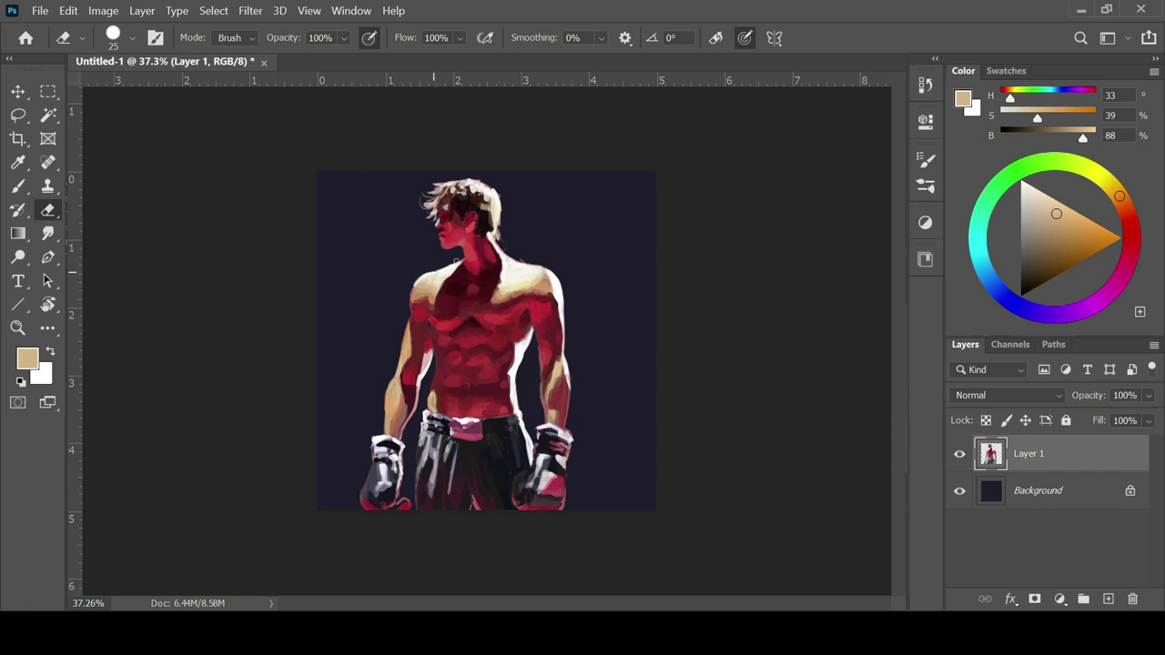
Try a white rim stroke along the top of the right-hand shoulder with a size 15 brush.
{"action": "left_click", "coordinate": [21, 189]}
{"action": "left_click", "coordinate": [519, 268], "text": "alt"}
{"action": "left_click_drag", "start_coordinate": [1028, 189], "coordinate": [1020, 150]}
{"action": "key", "text": "bracketleft"}
{"action": "key", "text": "bracketleft"}
{"action": "key", "text": "bracketleft"}
{"action": "left_click_drag", "start_coordinate": [505, 253], "coordinate": [560, 272]}
{"action": "key", "text": "ctrl+z"}
Define the navel at size 15 with dark red H 2, S 63, B 23, and soften around it with H 1, S 60, B 38.
{"action": "left_click", "coordinate": [491, 388], "text": "alt"}
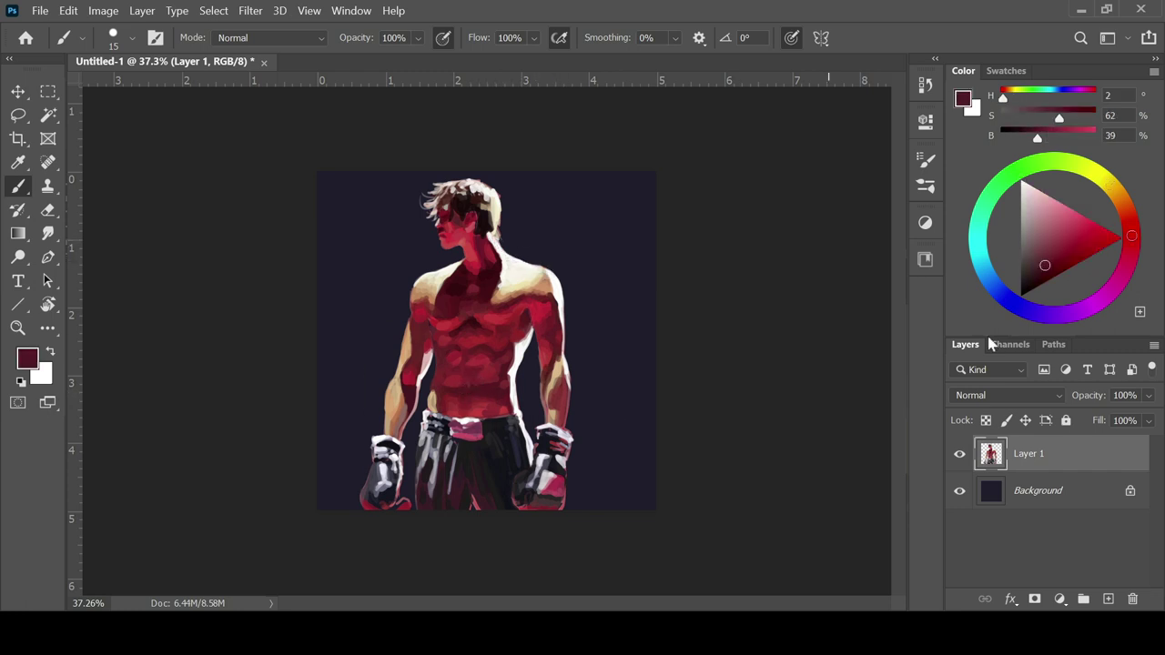
{"action": "left_click", "coordinate": [467, 396], "text": "alt"}
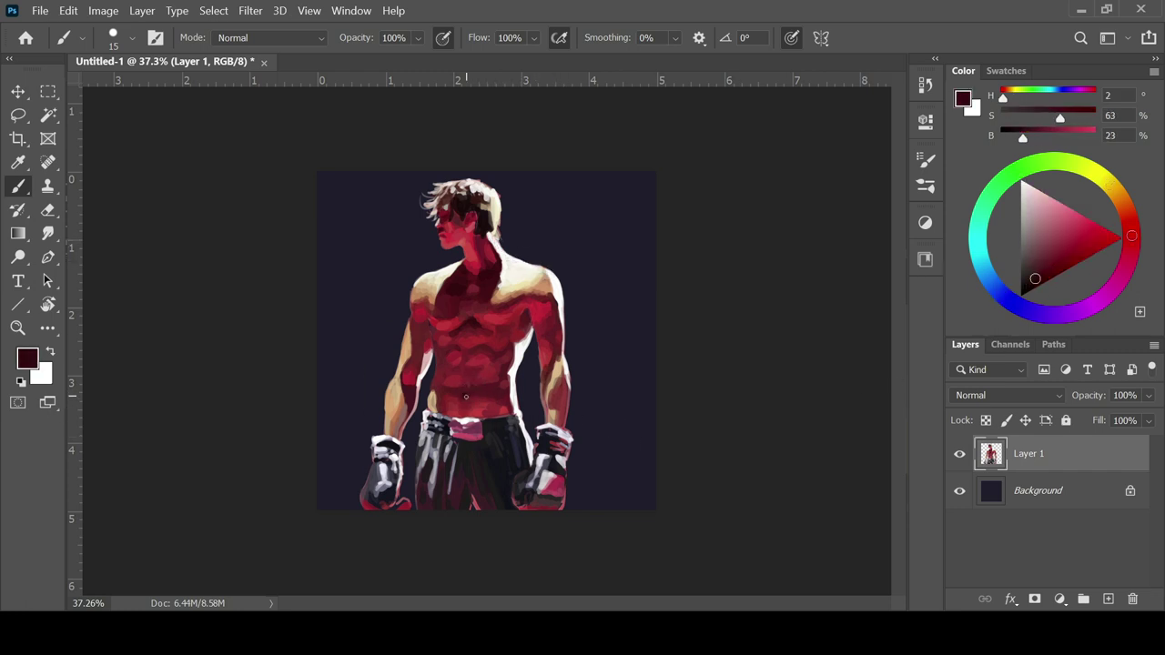
{"action": "left_click", "coordinate": [479, 387], "text": "alt"}
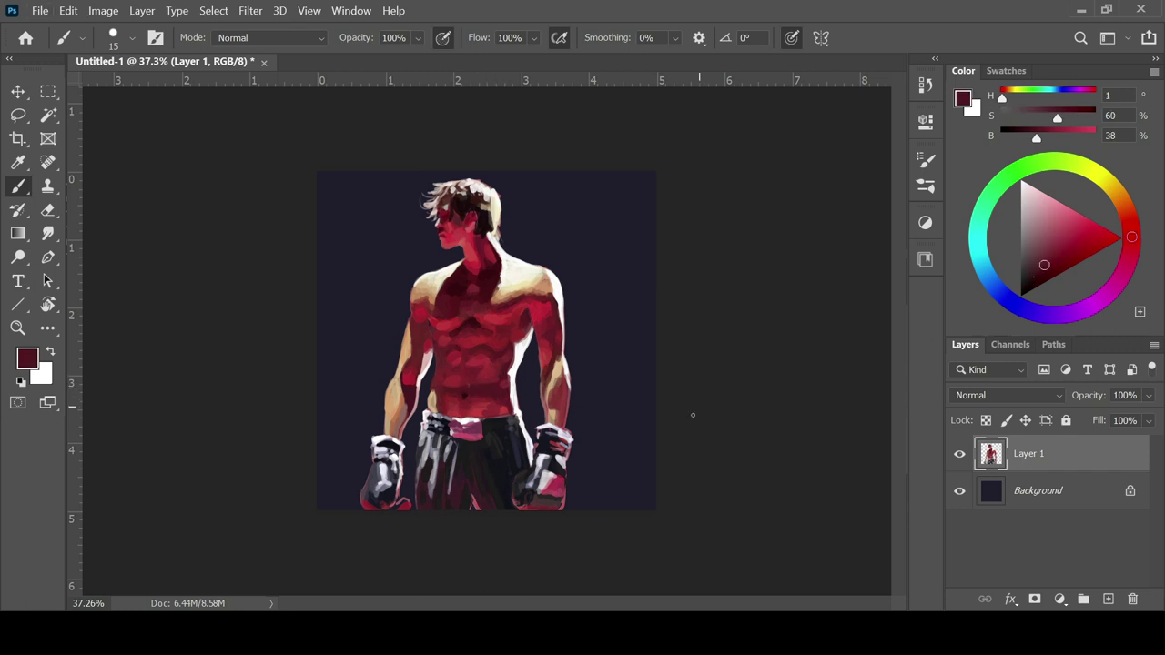
Blend the abdominal and pectoral muscles at size 45, sampling reds from the torso including the bright H 8, S 68, B 92.
{"action": "key", "text": "bracketright"}
{"action": "key", "text": "bracketright"}
{"action": "key", "text": "bracketright"}
{"action": "key", "text": "bracketright"}
{"action": "left_click", "coordinate": [466, 352], "text": "alt"}
{"action": "left_click", "coordinate": [497, 317], "text": "alt"}
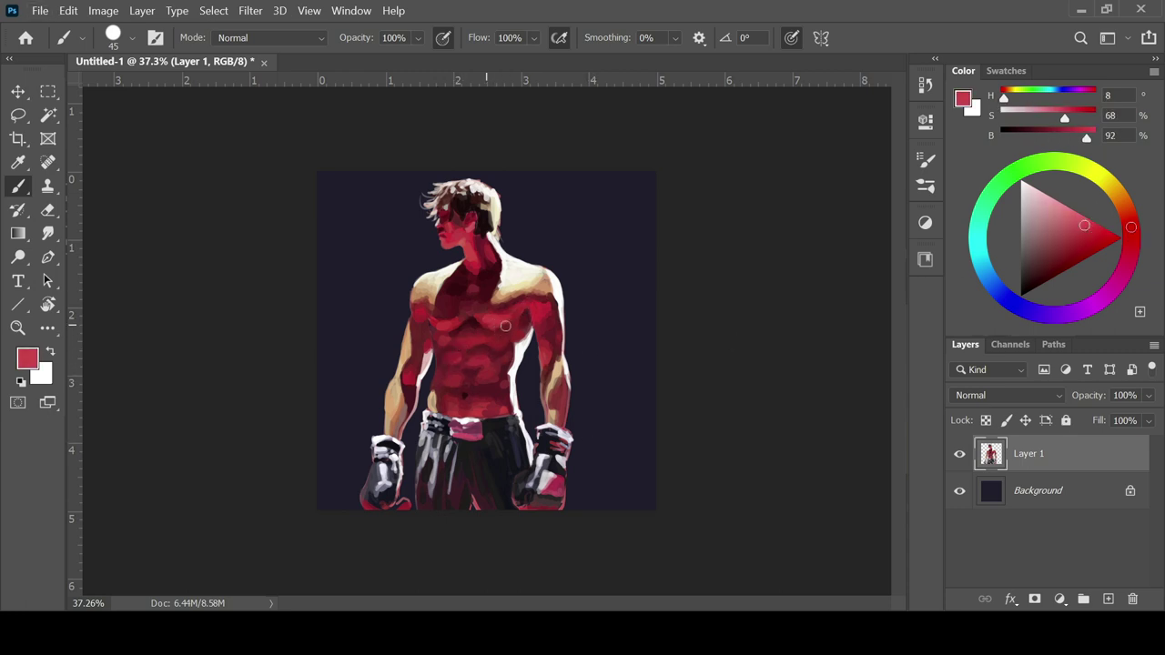
{"action": "left_click", "coordinate": [460, 360], "text": "alt"}
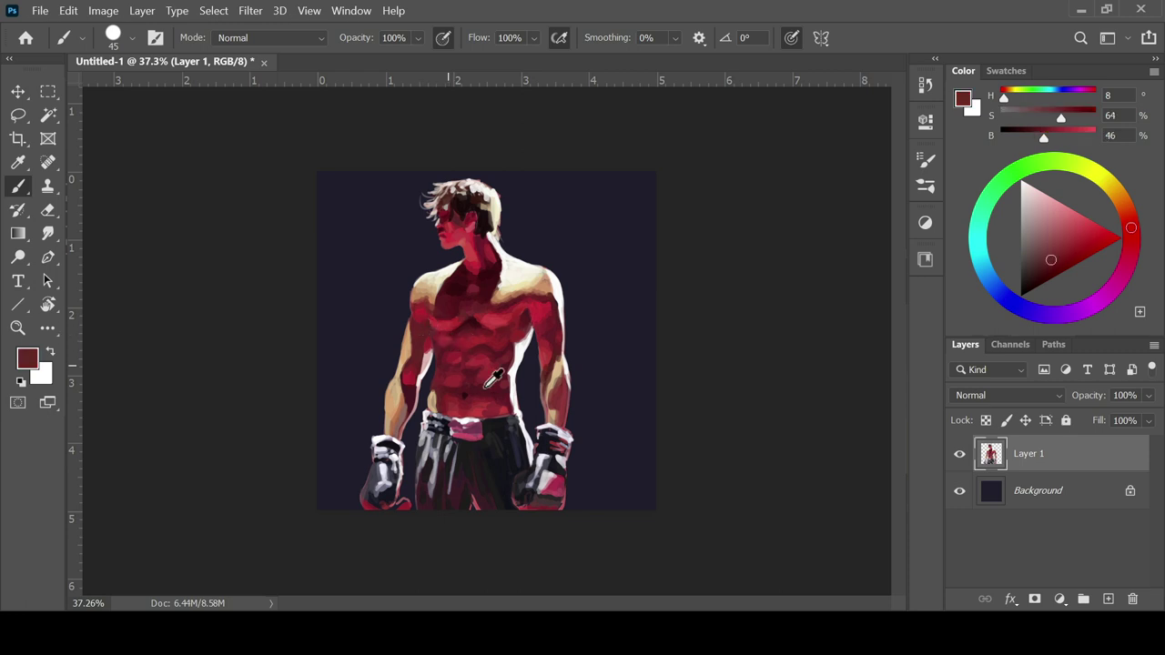
Rework the red shadows of the left-hand arm and adjacent waist at size 45, using H 14, S 77, B 73 and sampled reds.
{"action": "left_click", "coordinate": [1130, 219]}
{"action": "left_click", "coordinate": [1065, 250]}
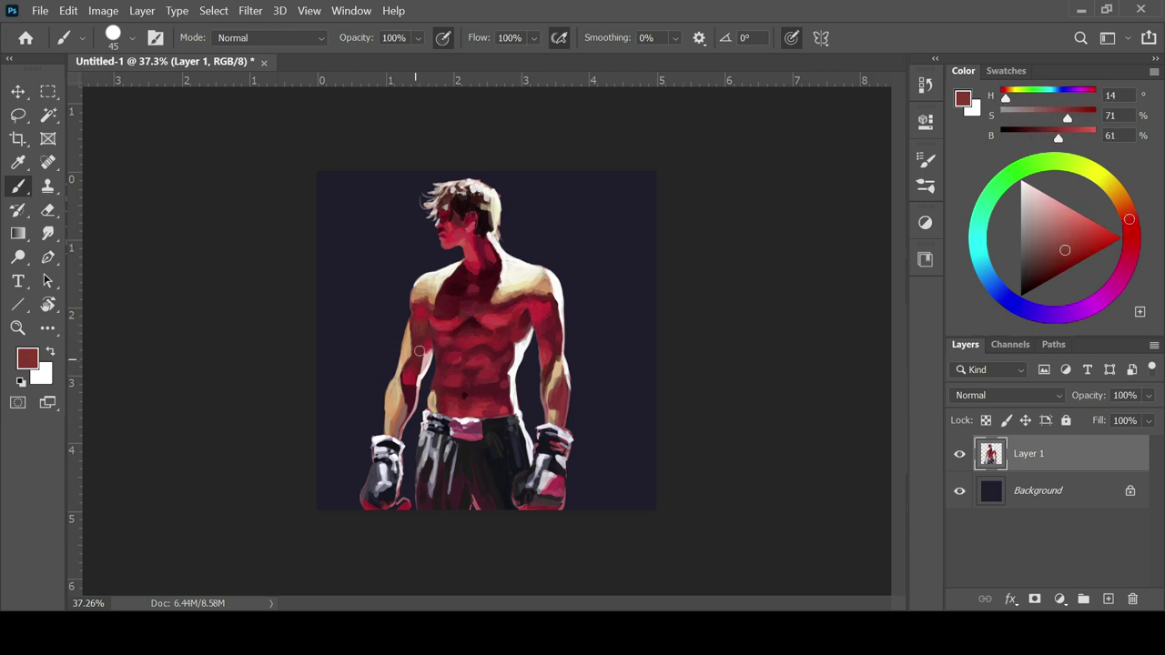
{"action": "left_click", "coordinate": [1077, 245]}
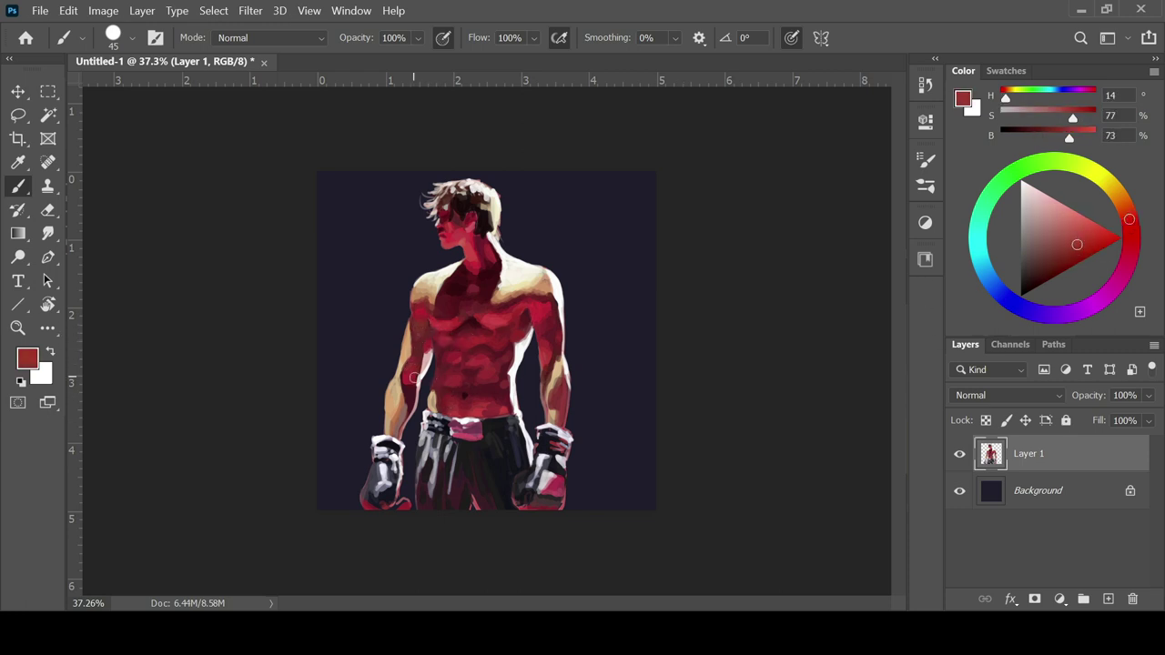
{"action": "left_click", "coordinate": [444, 352], "text": "alt"}
{"action": "left_click", "coordinate": [1061, 252]}
{"action": "left_click", "coordinate": [410, 377], "text": "alt"}
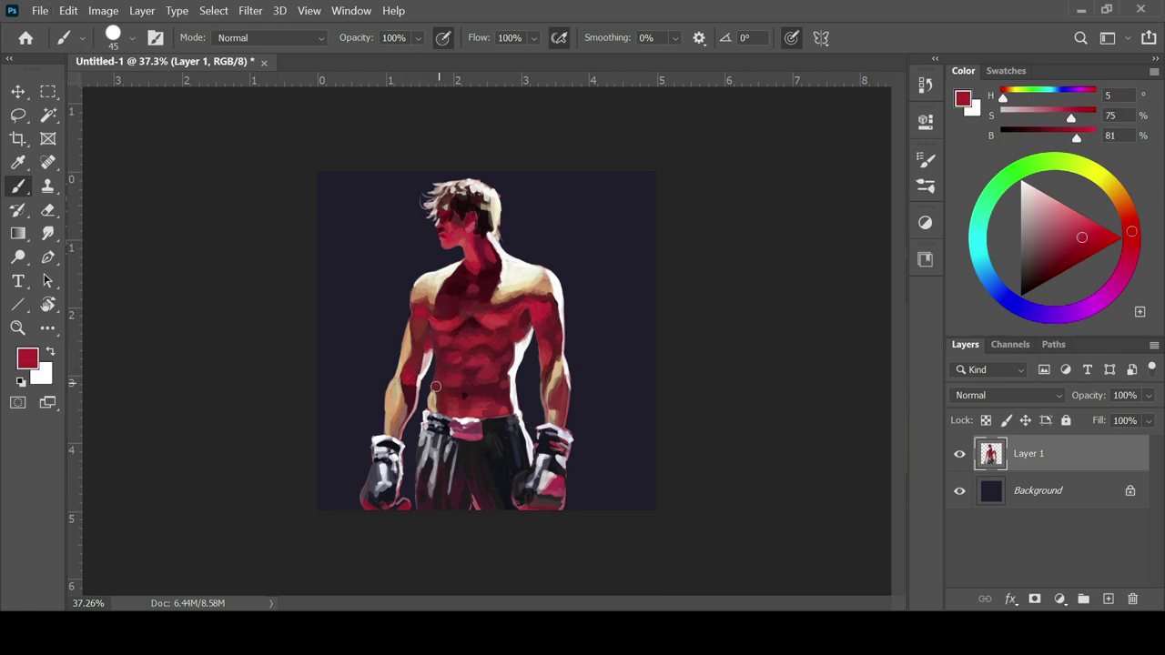
{"action": "left_click", "coordinate": [420, 394], "text": "alt"}
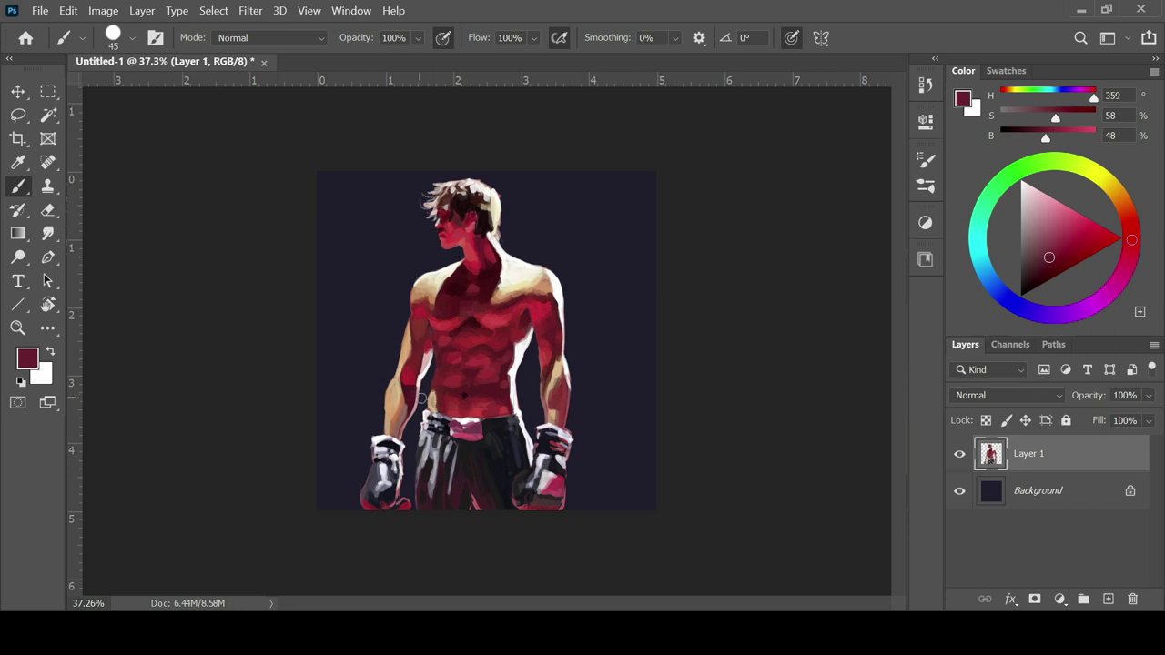
Refine the left-hand forearm at size 30 with sampled shadow tones, and highlight it in warm cream H 33, S 29, B 97.
{"action": "left_click", "coordinate": [401, 414], "text": "alt"}
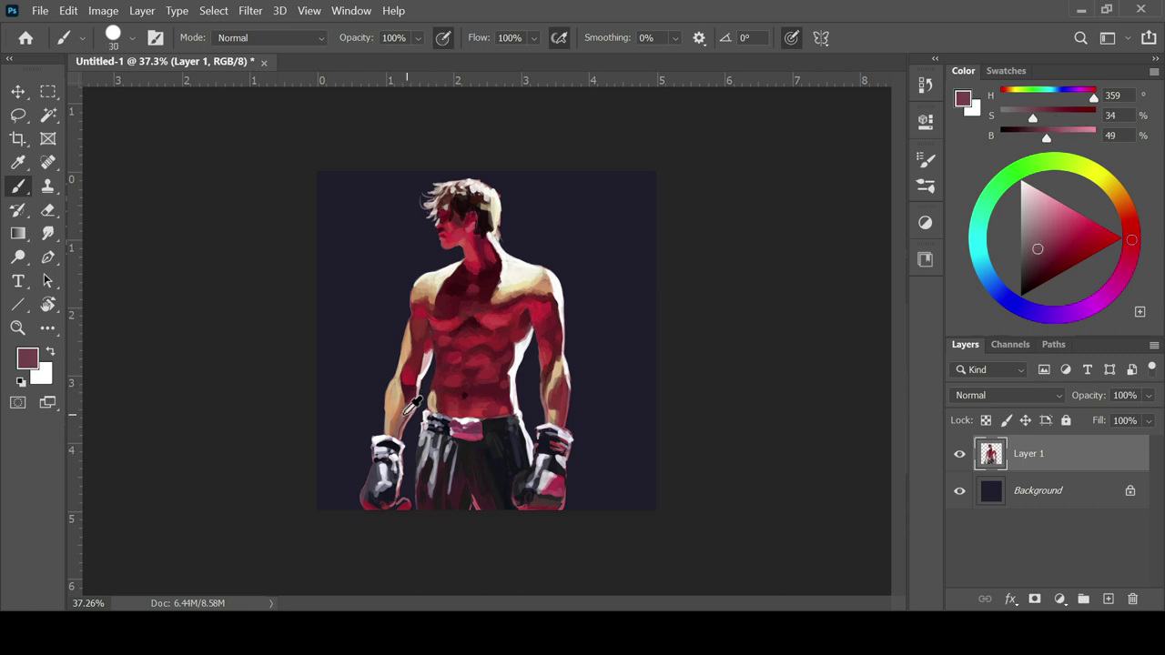
{"action": "left_click", "coordinate": [403, 416], "text": "alt"}
{"action": "left_click", "coordinate": [405, 406], "text": "alt"}
{"action": "left_click", "coordinate": [1058, 207]}
{"action": "mouse_move", "coordinate": [394, 383]}
{"action": "left_mouse_down"}
{"action": "mouse_move", "coordinate": [400, 367]}
{"action": "mouse_move", "coordinate": [391, 435]}
{"action": "left_mouse_up"}
{"action": "key", "text": "ctrl+z"}
{"action": "left_click", "coordinate": [1050, 200]}
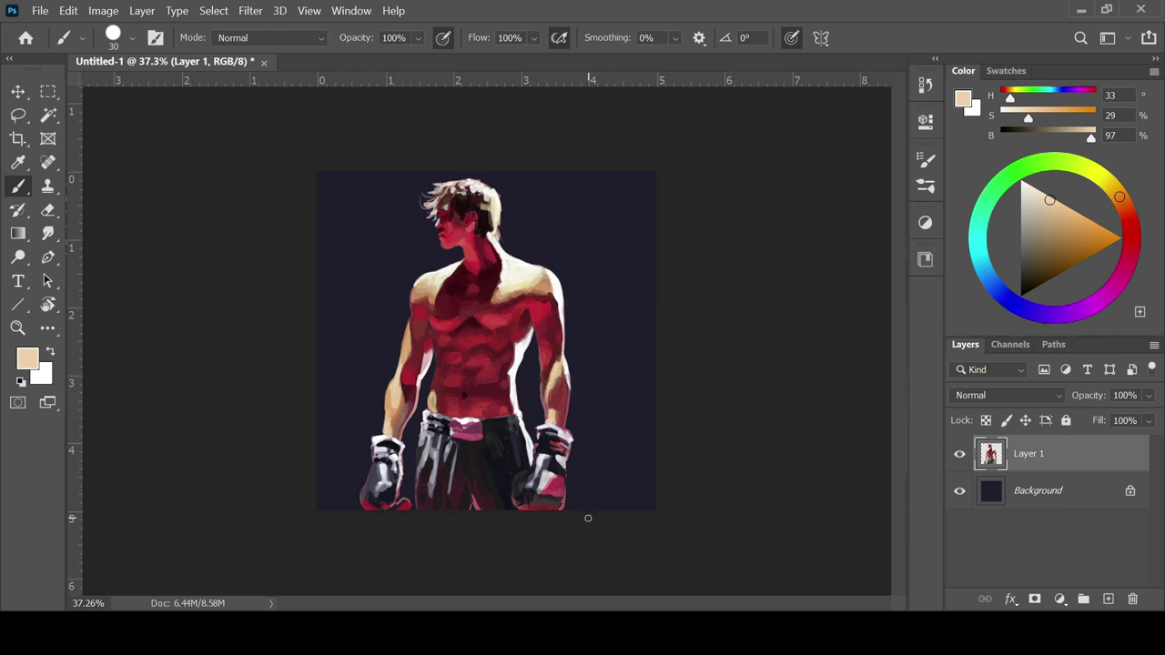
Blend the cast shadow on the upper chest and pectorals with sampled dark reds, enlarging the brush to size 50.
{"action": "left_click", "coordinate": [470, 307], "text": "alt"}
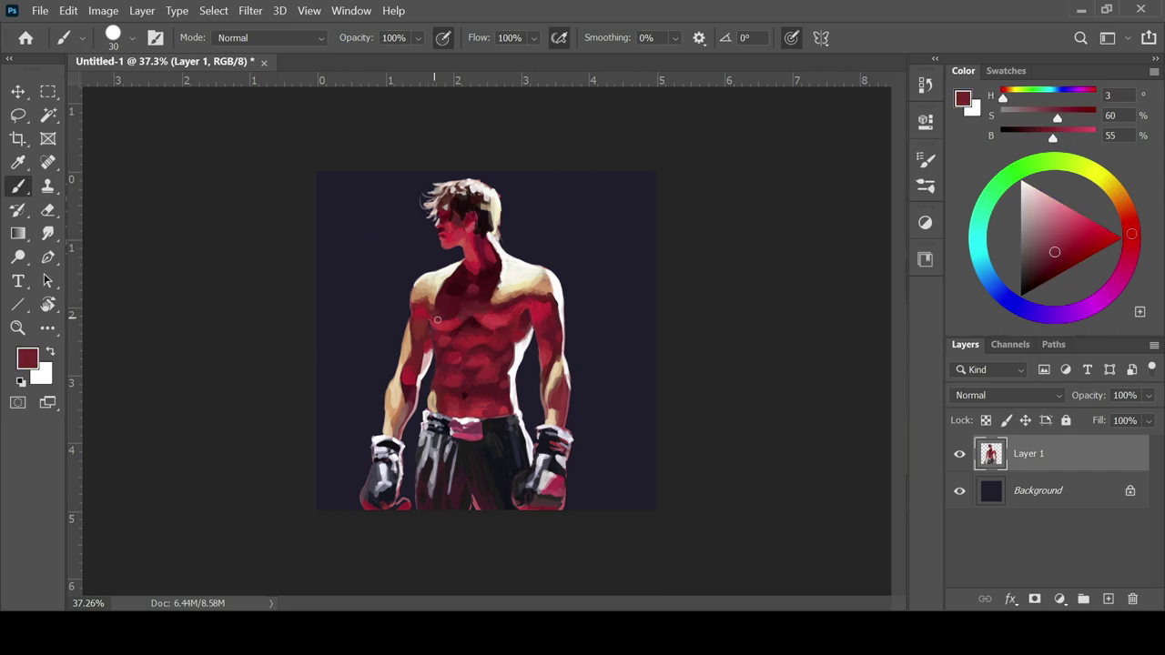
{"action": "left_click", "coordinate": [468, 346], "text": "alt"}
{"action": "left_click", "coordinate": [455, 314], "text": "alt"}
{"action": "left_click", "coordinate": [447, 265], "text": "alt"}
{"action": "left_click", "coordinate": [461, 307], "text": "alt"}
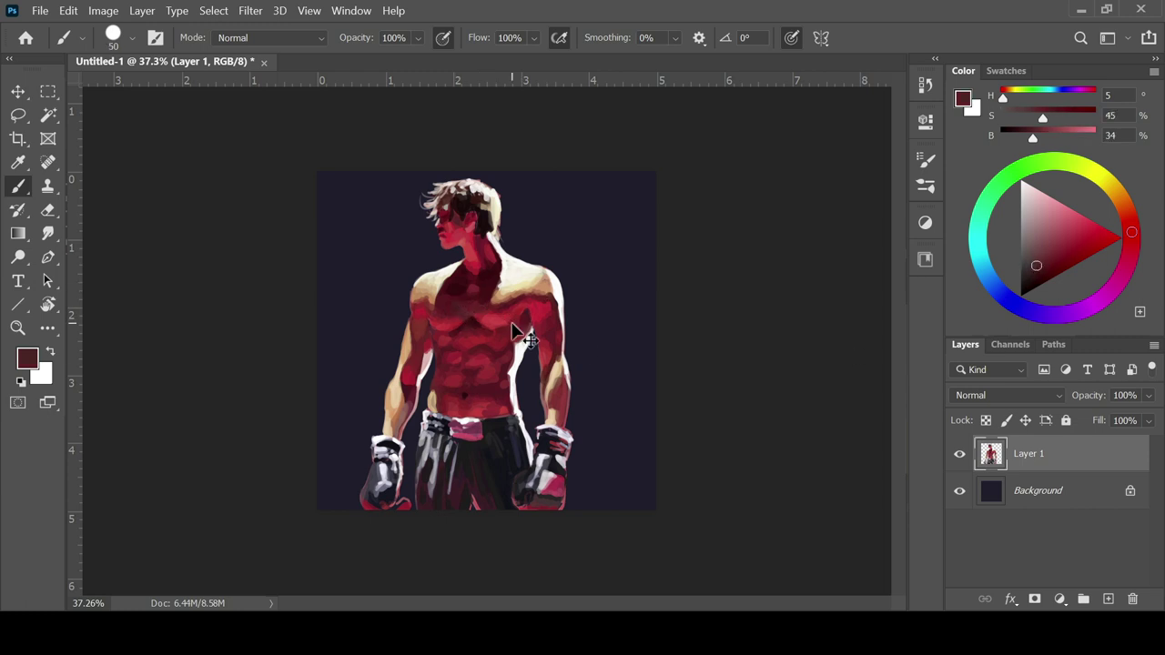
{"action": "left_click", "coordinate": [455, 293], "text": "alt"}
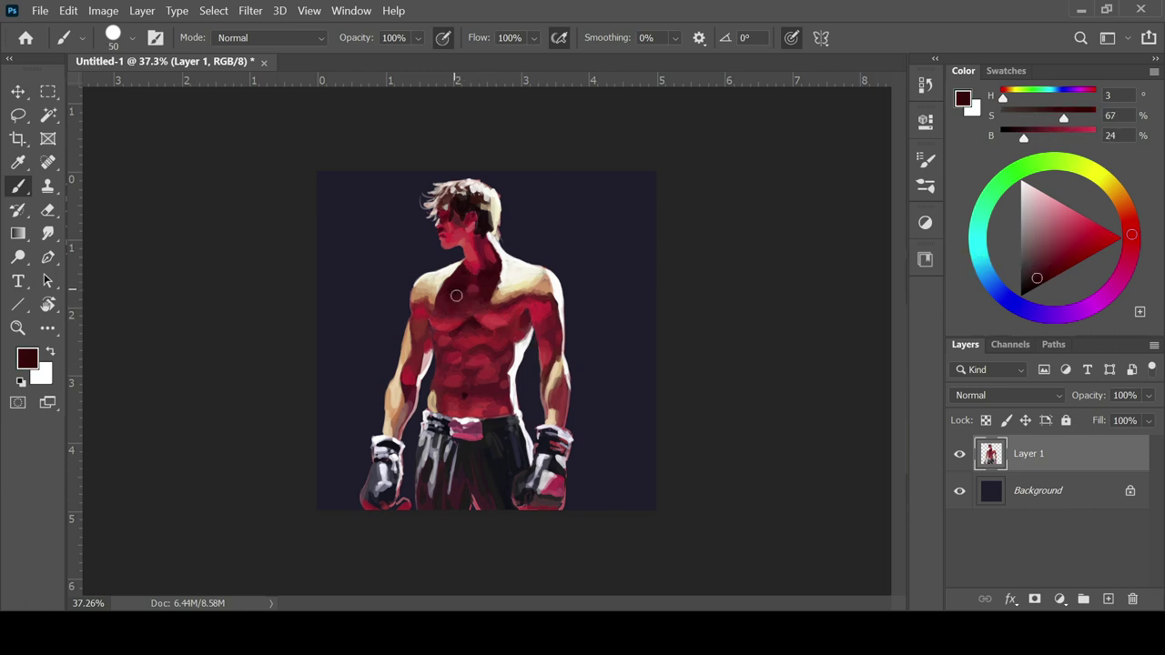
{"action": "left_click", "coordinate": [492, 281], "text": "alt"}
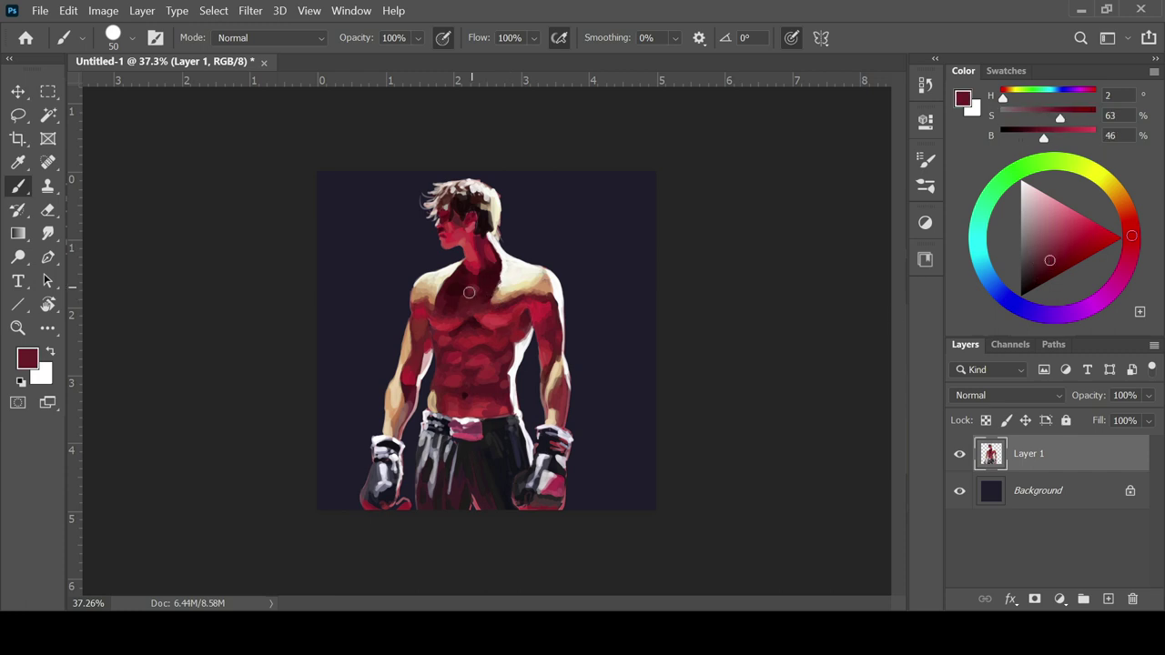
{"action": "left_click", "coordinate": [516, 284], "text": "alt"}
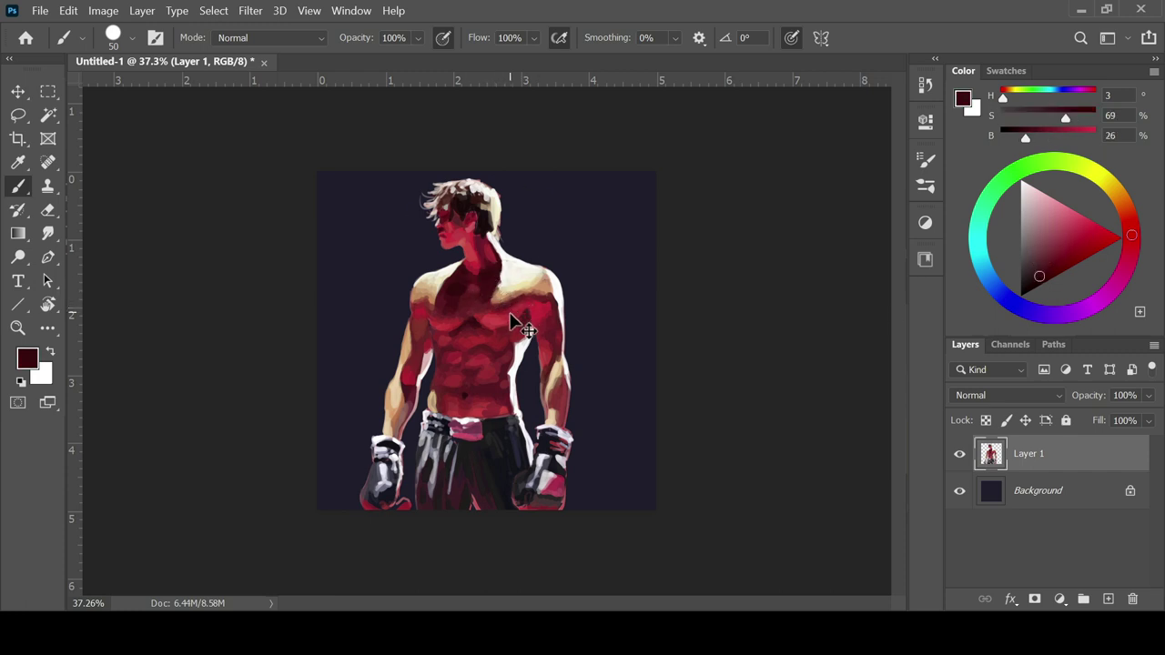
Refine the cast shadow on the neck and upper chest with sampled dark reds including H 4, S 65, B 49, reducing the brush to size 30.
{"action": "left_click", "coordinate": [474, 283], "text": "alt"}
{"action": "left_click", "coordinate": [464, 300], "text": "alt"}
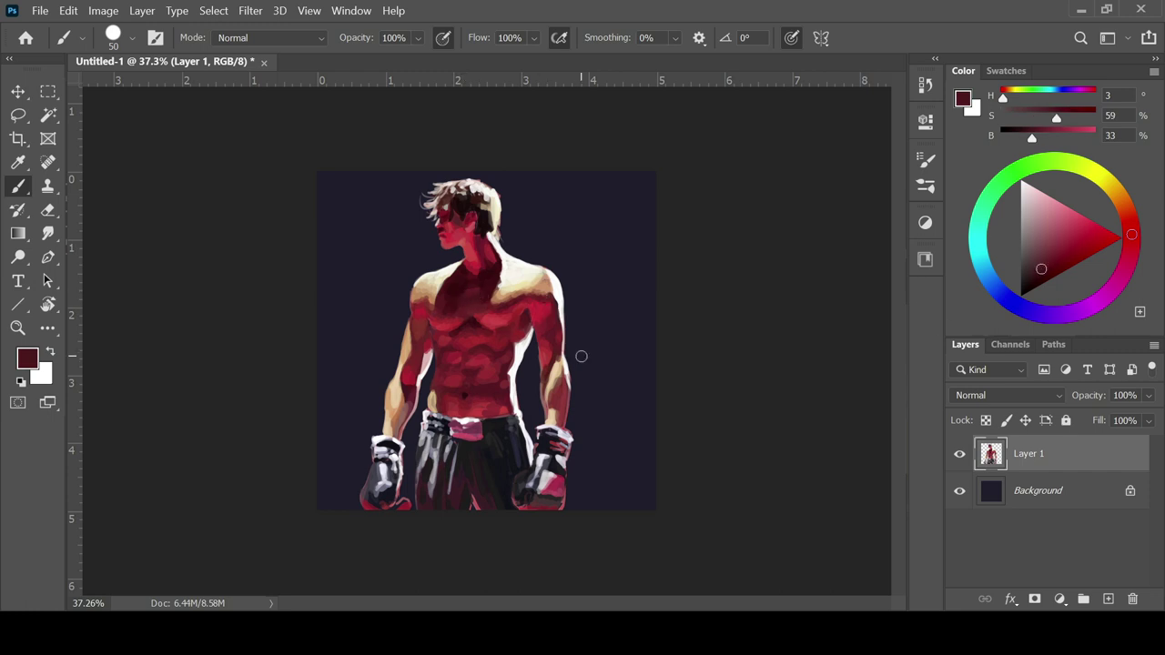
{"action": "left_click", "coordinate": [476, 263], "text": "alt"}
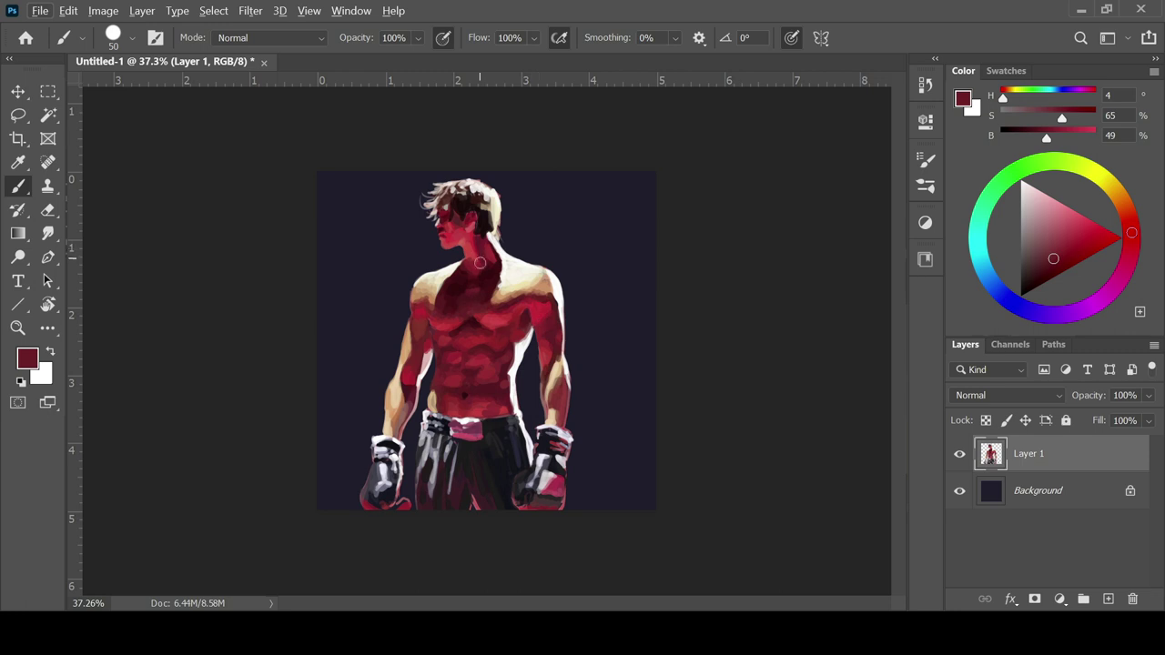
{"action": "left_click", "coordinate": [1045, 263]}
{"action": "key", "text": "bracketleft"}
{"action": "left_click", "coordinate": [485, 263], "text": "alt"}
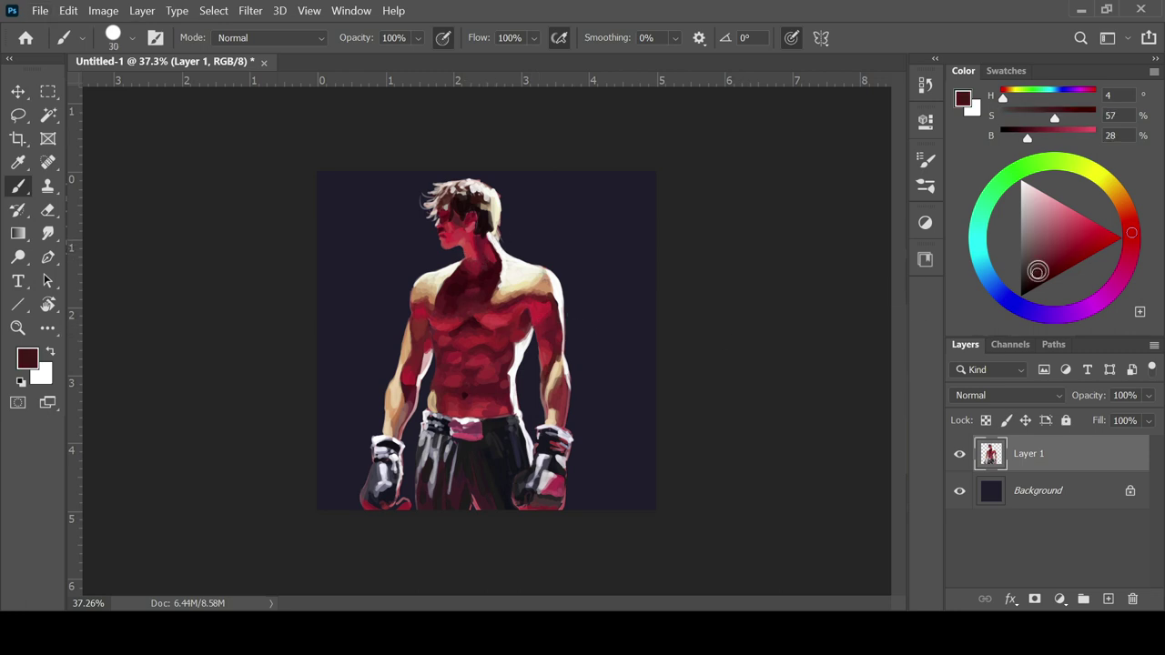
Touch up the dark hair edge behind the ear at size 10 with sampled near-black H 357, S 45, B 16.
{"action": "left_click", "coordinate": [483, 224], "text": "alt"}
{"action": "key", "text": "bracketleft"}
{"action": "key", "text": "bracketleft"}
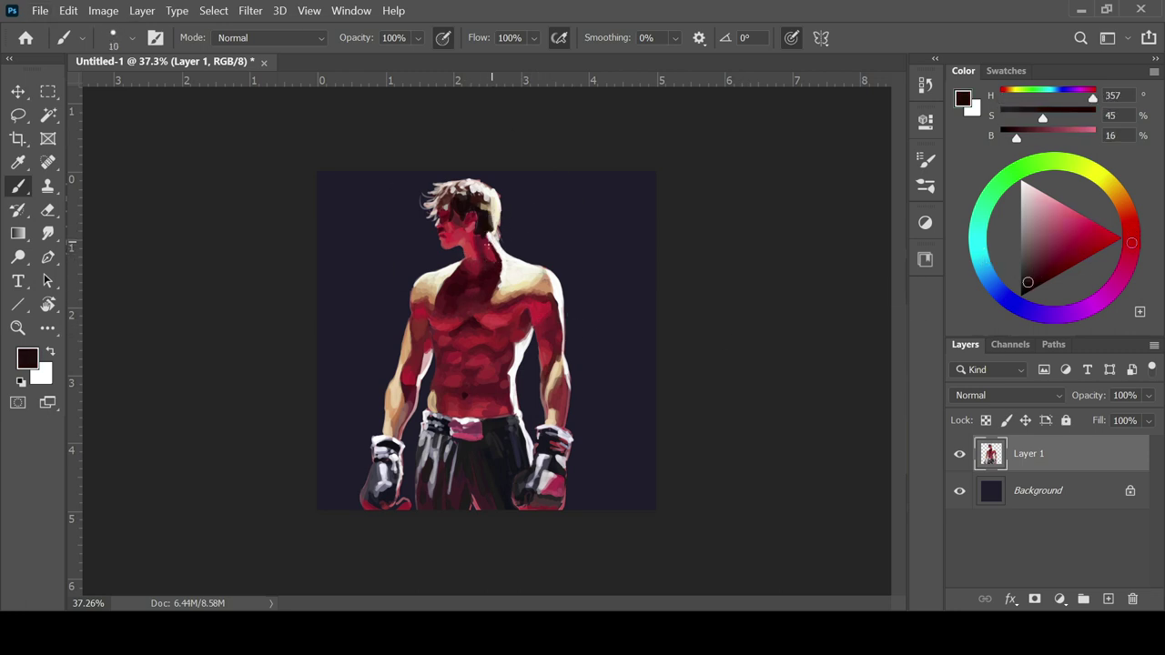
{"action": "left_click_drag", "start_coordinate": [495, 222], "coordinate": [488, 211]}
Sign the painting beside the right-hand glove at size 20 in light pink H 357, S 27, B 99, undoing unwanted strokes.
{"action": "left_click", "coordinate": [1048, 197]}
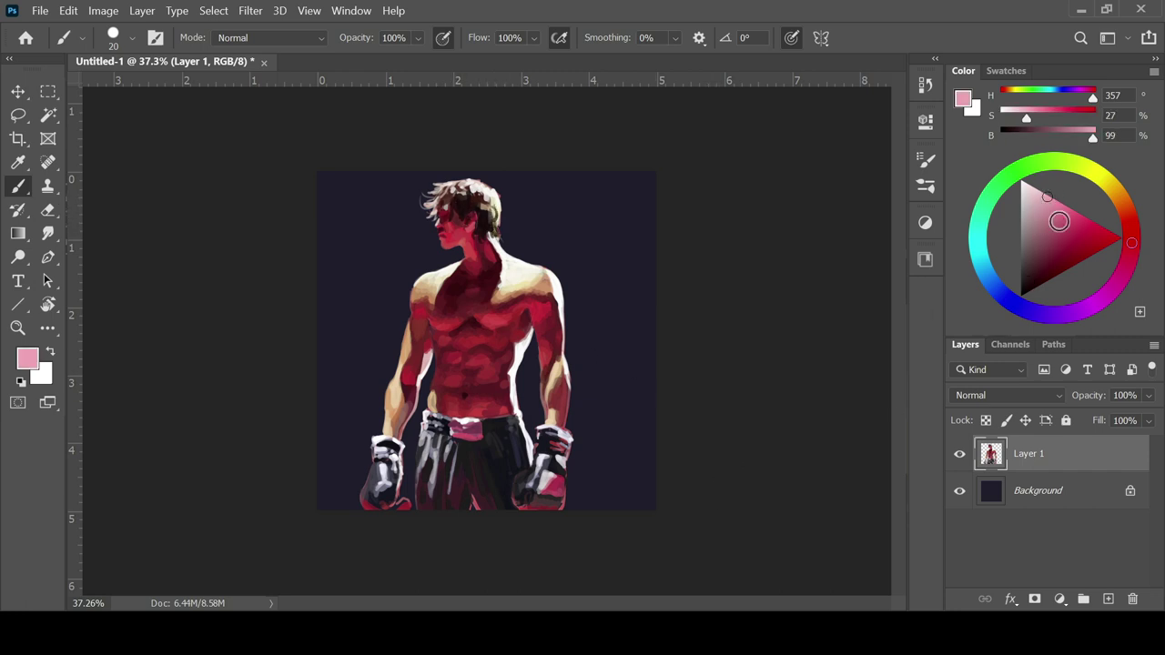
{"action": "left_click_drag", "start_coordinate": [592, 483], "coordinate": [602, 488]}
{"action": "key", "text": "ctrl+z"}
{"action": "key", "text": "ctrl+z"}
{"action": "key", "text": "ctrl+z"}
Blend the red shadows of the right-hand arm at sizes 35 to 50 with sampled reds H 5, S 75, B 81 and H 5, S 67, B 60.
{"action": "left_click", "coordinate": [410, 383], "text": "alt"}
{"action": "key", "text": "bracketright"}
{"action": "key", "text": "bracketright"}
{"action": "key", "text": "bracketright"}
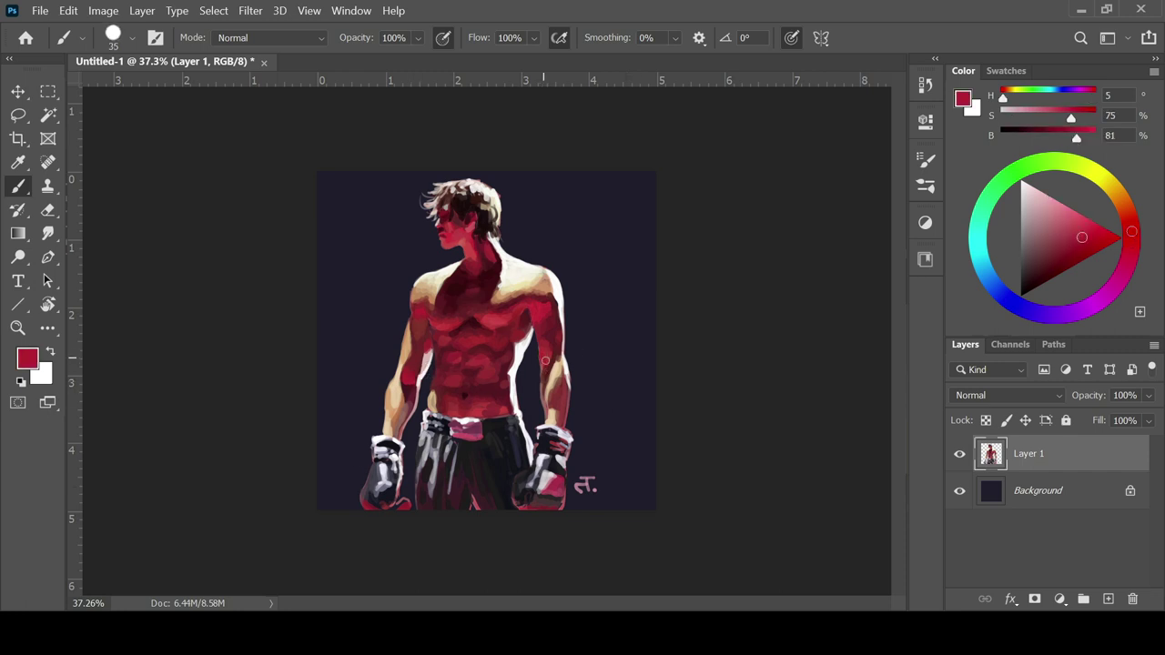
{"action": "left_click", "coordinate": [552, 324], "text": "alt"}
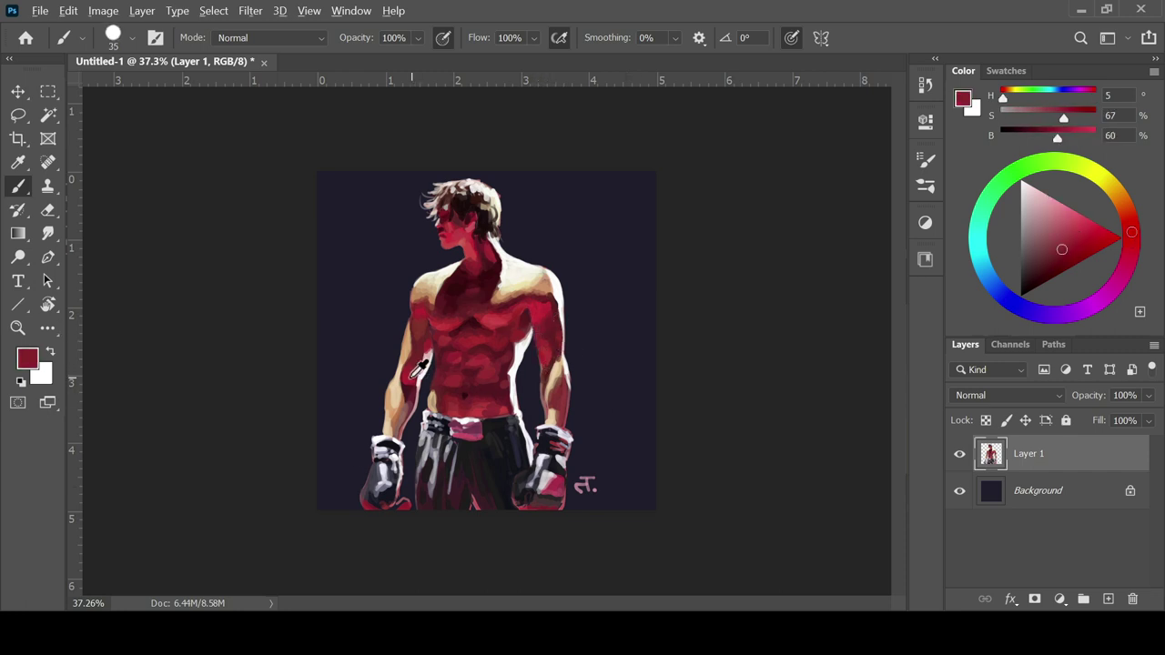
{"action": "left_click", "coordinate": [543, 359], "text": "alt"}
{"action": "key", "text": "bracketright"}
{"action": "left_click", "coordinate": [562, 329], "text": "alt"}
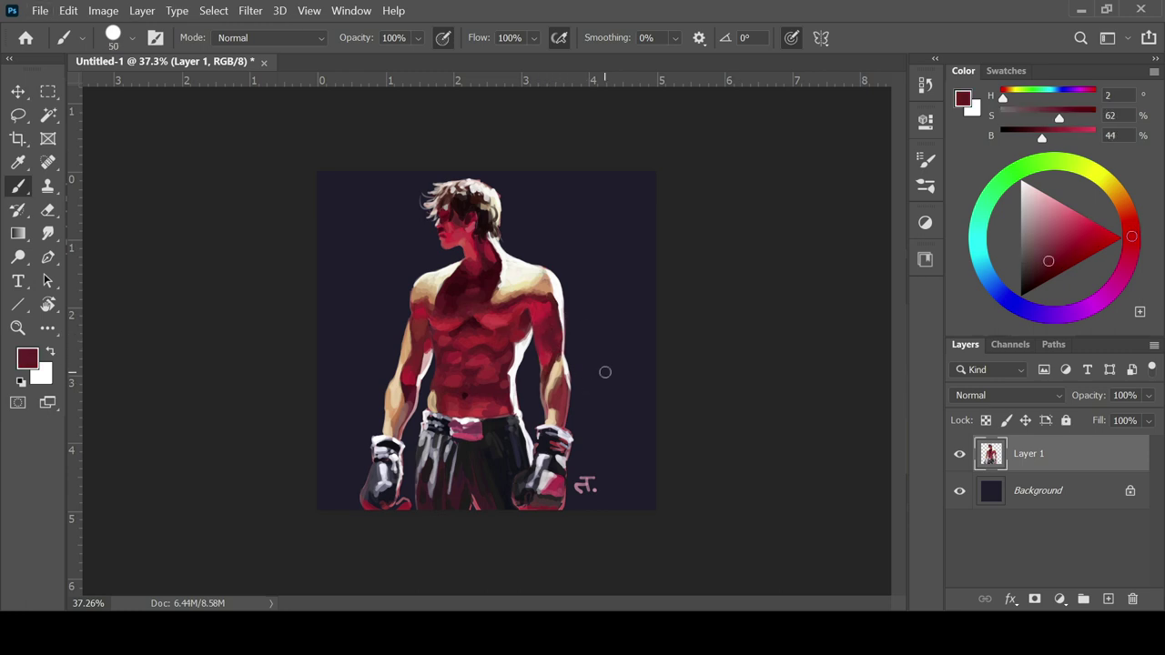
Add fine accents to the right-hand arm and chest at size 15 using pale pinks H 2, S 17, B 96 and H 8, S 30, B 91.
{"action": "left_click", "coordinate": [1038, 195]}
{"action": "key", "text": "bracketleft"}
{"action": "key", "text": "bracketleft"}
{"action": "key", "text": "bracketleft"}
{"action": "key", "text": "bracketleft"}
{"action": "key", "text": "bracketleft"}
{"action": "key", "text": "bracketleft"}
{"action": "key", "text": "bracketleft"}
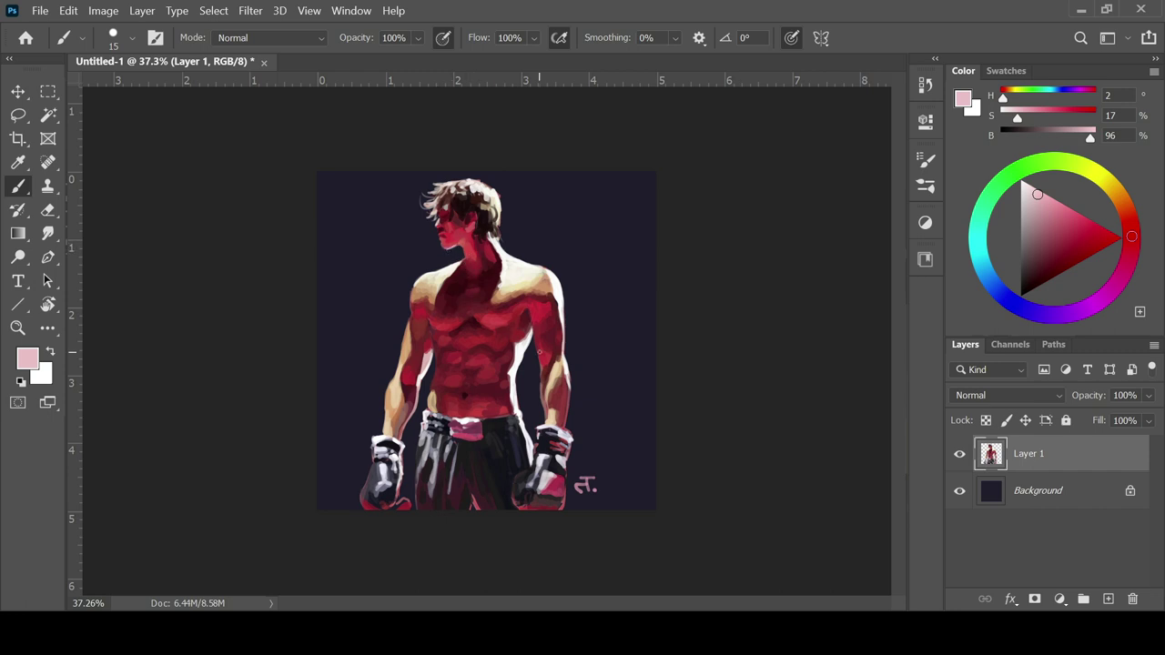
{"action": "left_click", "coordinate": [1049, 207]}
{"action": "left_click", "coordinate": [1128, 226]}
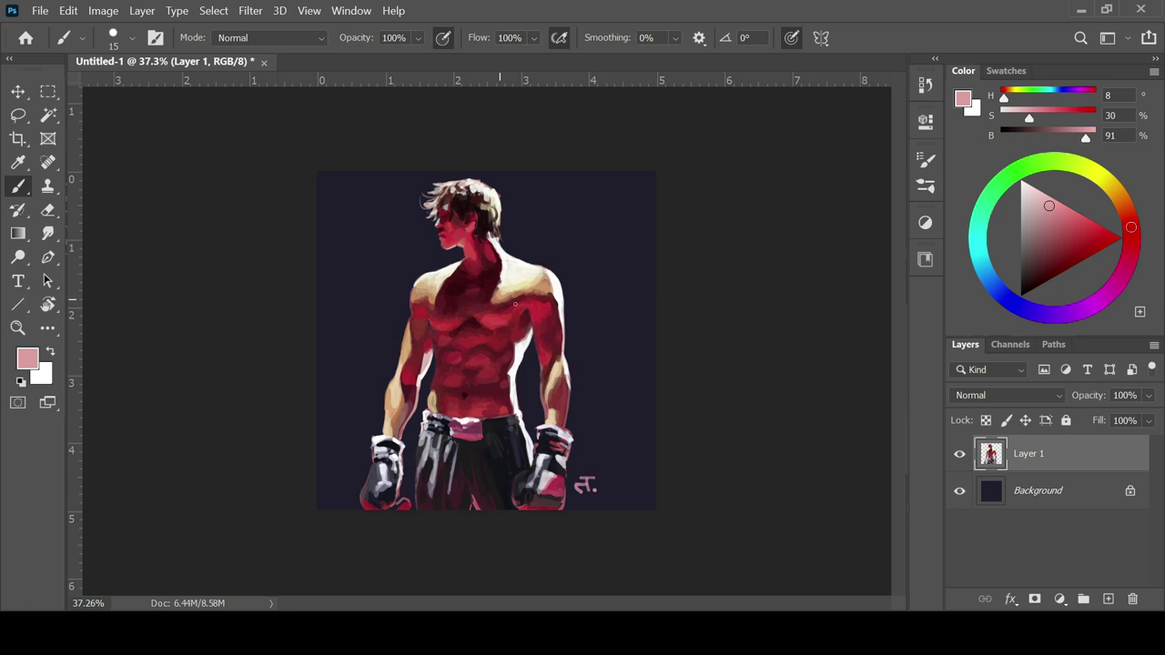
Set the brush to size 40 and choose muted reds H 3, S 57, B 55 and H 10, S 58, B 76 for the final touches.
{"action": "left_click", "coordinate": [1053, 250]}
{"action": "left_click", "coordinate": [1132, 235]}
{"action": "key", "text": "bracketright"}
{"action": "key", "text": "bracketright"}
{"action": "key", "text": "bracketright"}
{"action": "key", "text": "bracketright"}
{"action": "key", "text": "bracketright"}
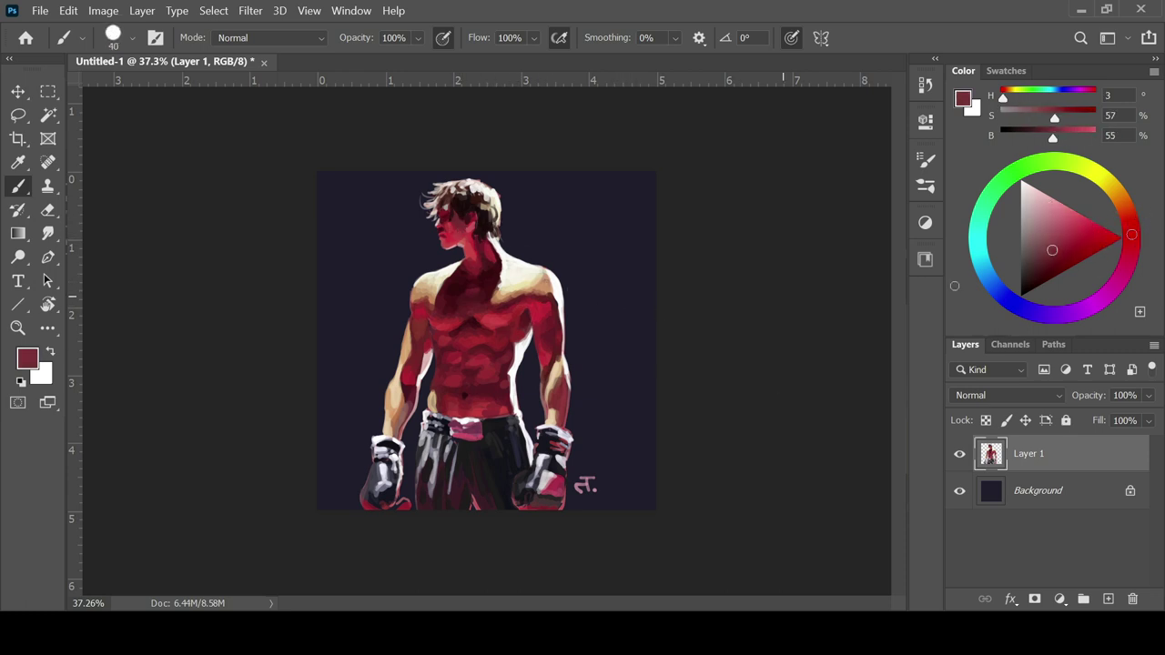
{"action": "left_click", "coordinate": [1065, 233]}
{"action": "left_click", "coordinate": [1131, 225]}
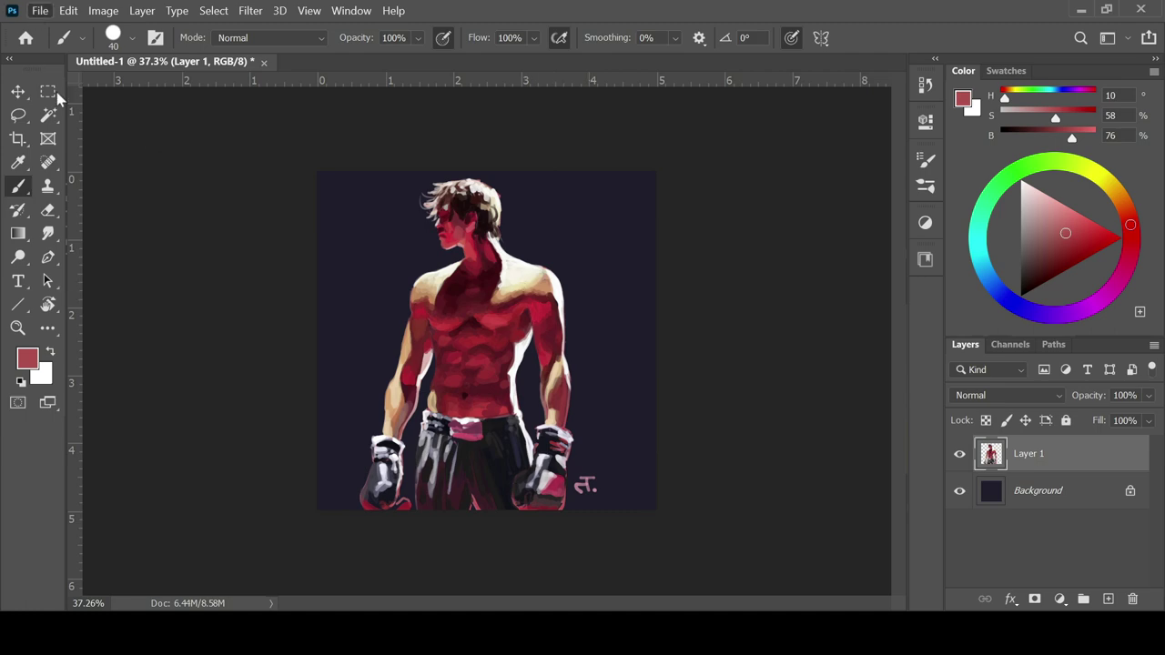